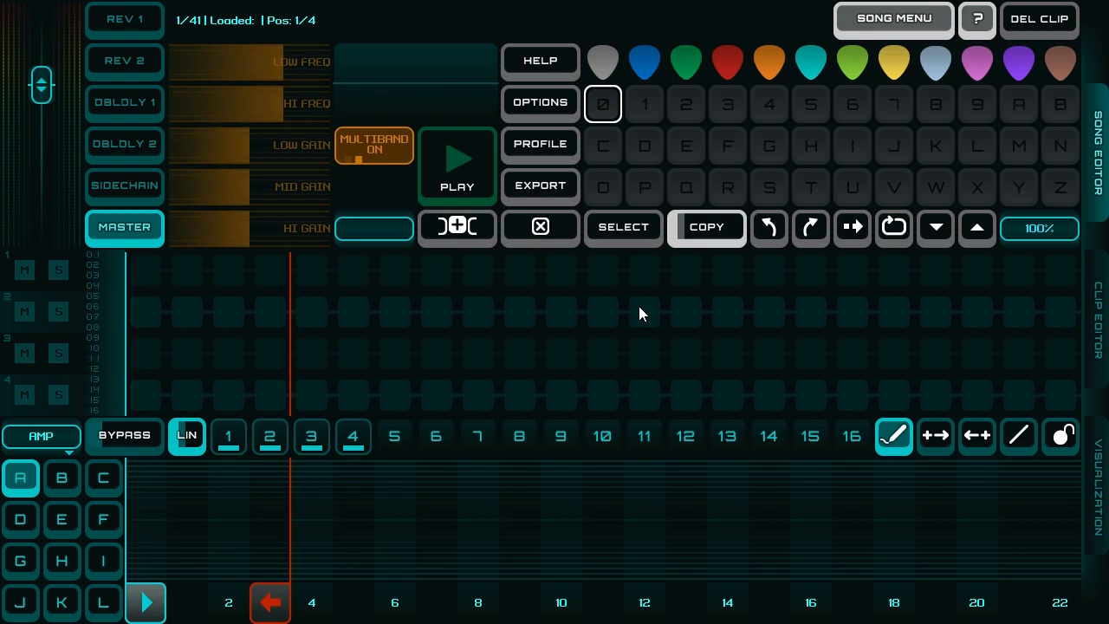
Open grey clip 0, filter the presets by the DRUMS tag, turn on FX GLOBAL loading and assign Rock Kick 2 to track 1
left_click(605, 113)
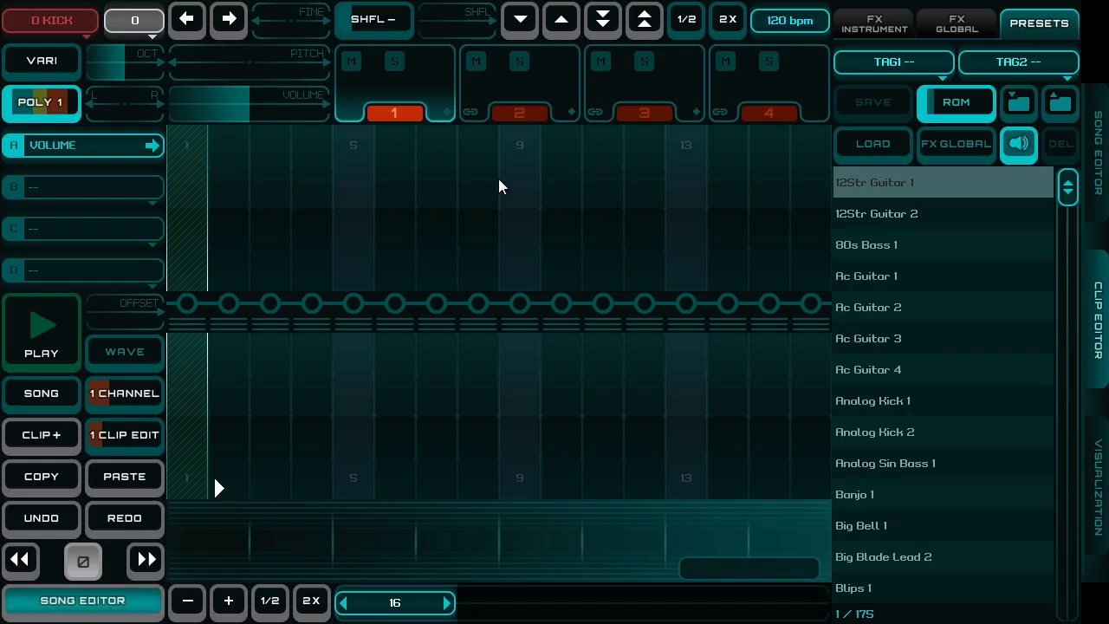
left_click(882, 68)
left_click(894, 144)
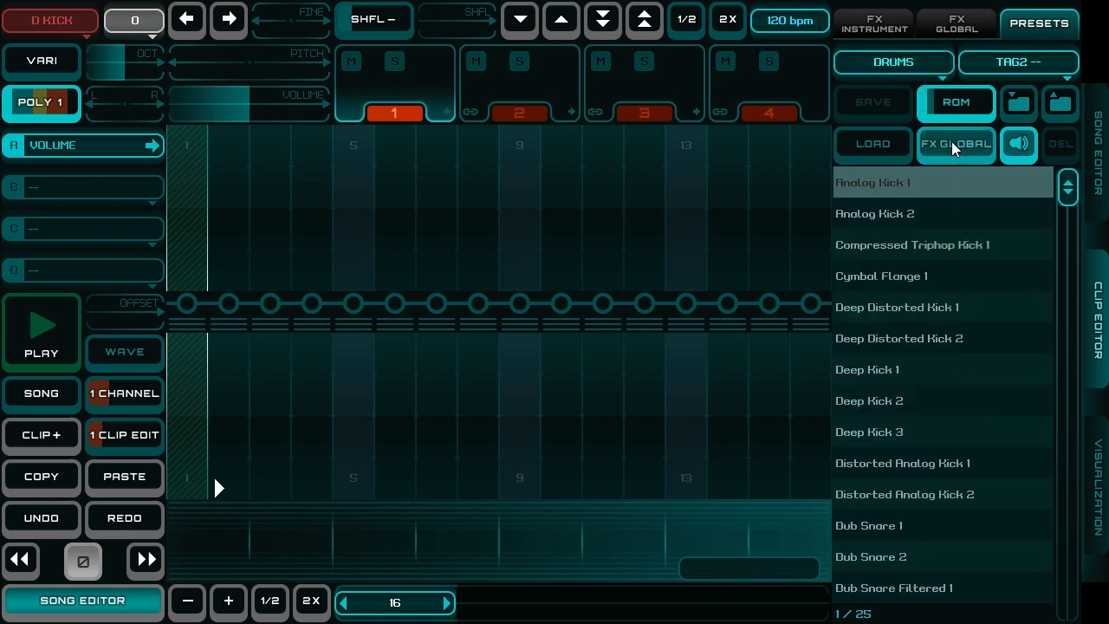
left_click(953, 145)
left_click_drag(1070, 218, 1070, 583)
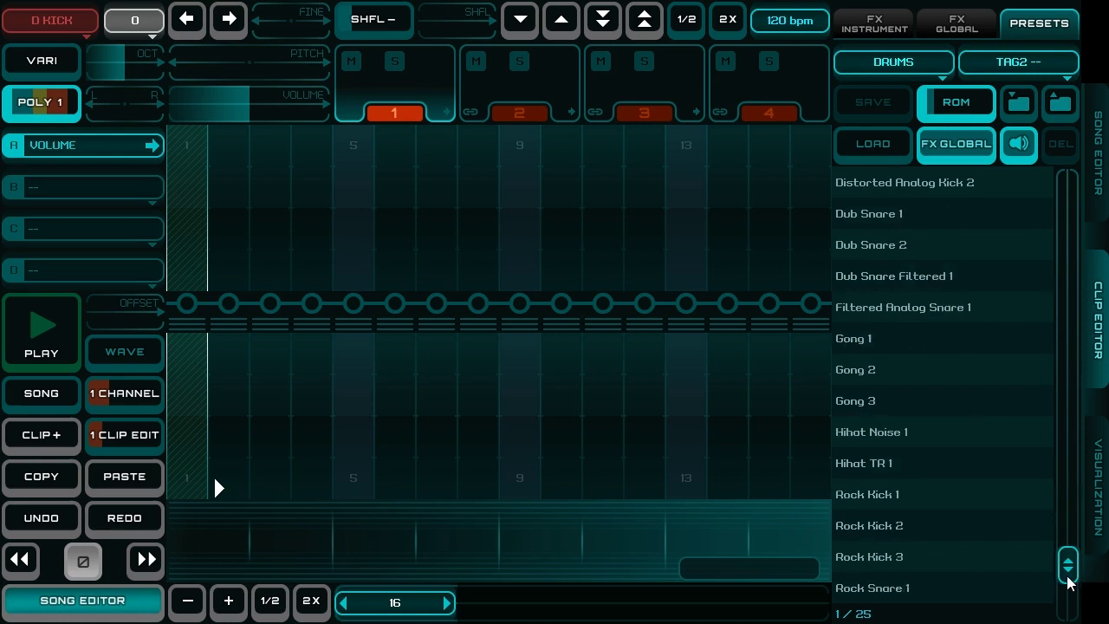
left_click(885, 496)
left_click(900, 528)
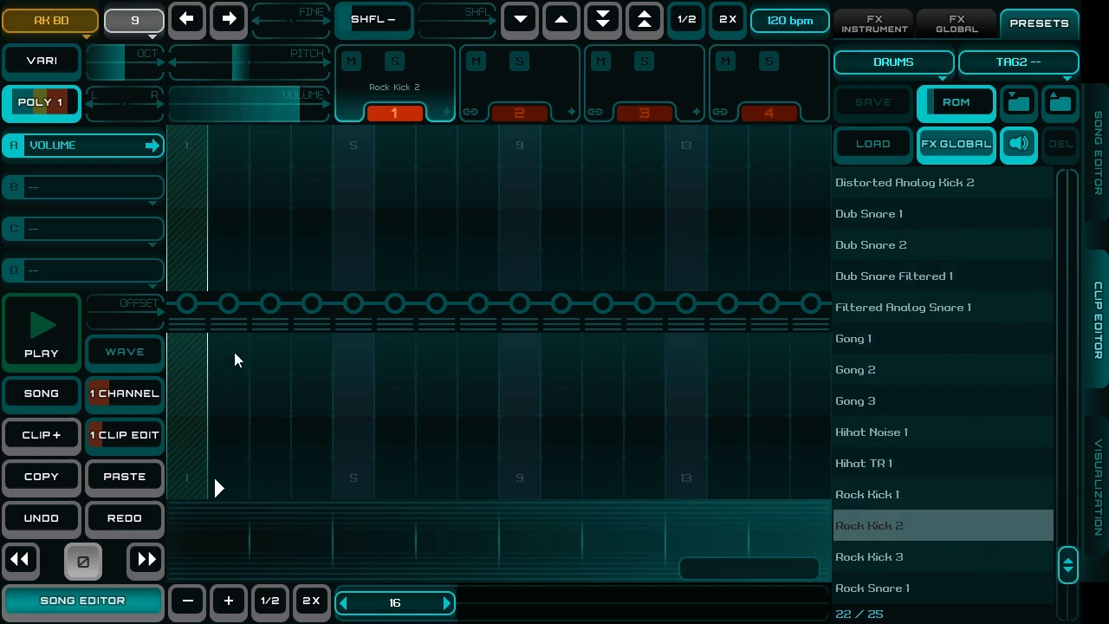
Place kick notes on steps 1, 5, 9 and 13 of track 1
left_click(187, 304)
left_click(354, 305)
left_click(518, 307)
left_click(685, 305)
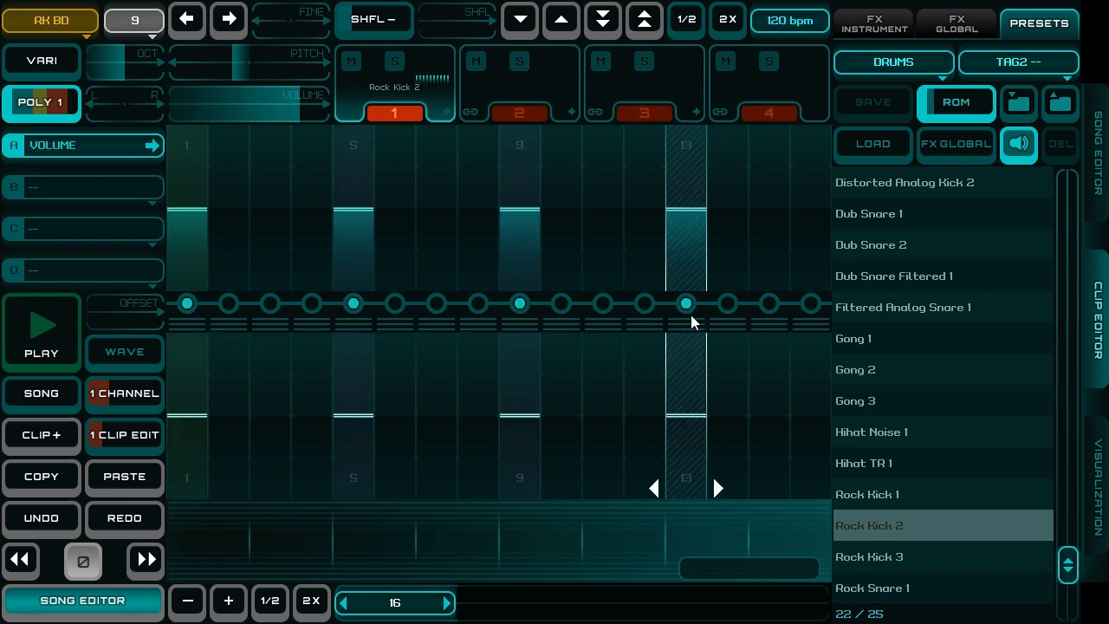
Assign Rock Snare 1 to track 2 and place snare notes on steps 5 and 13
left_click(534, 104)
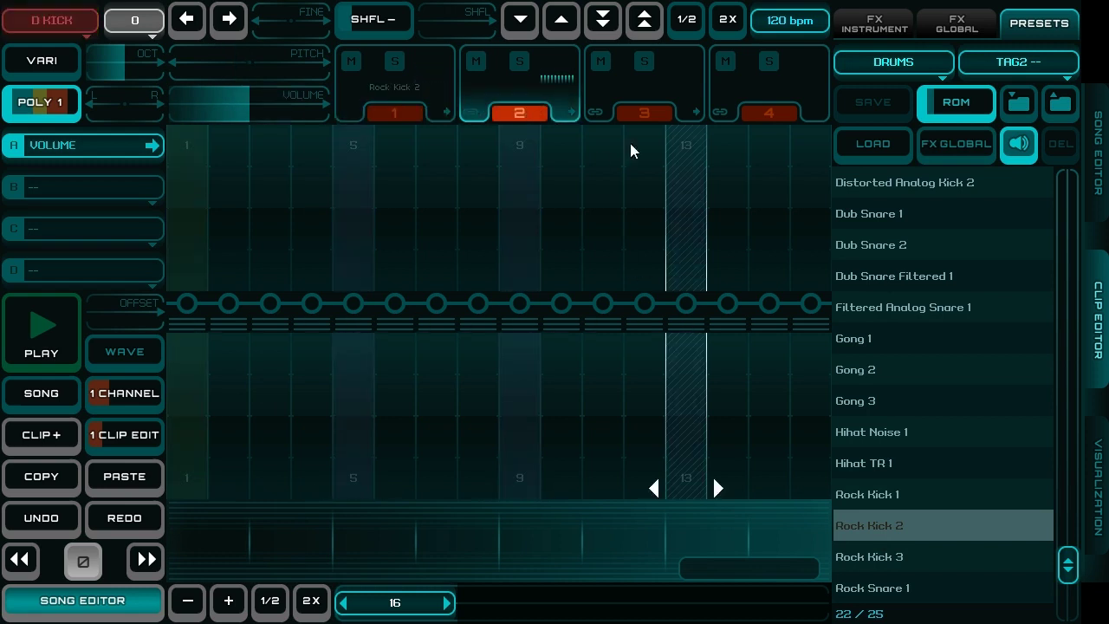
left_click(895, 590)
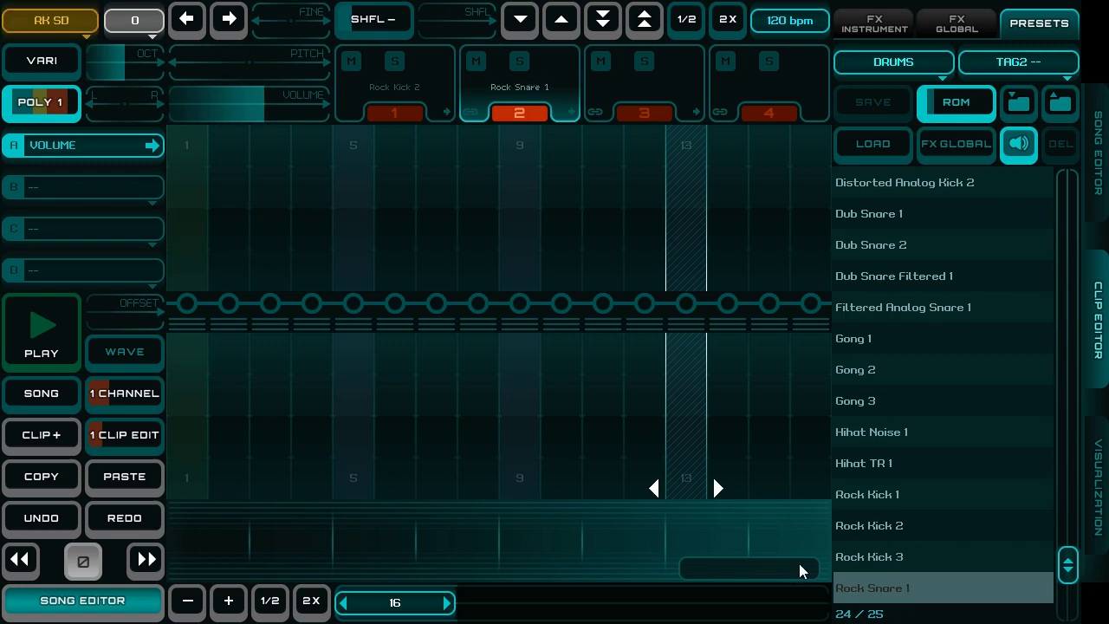
left_click(362, 305)
left_click(683, 304)
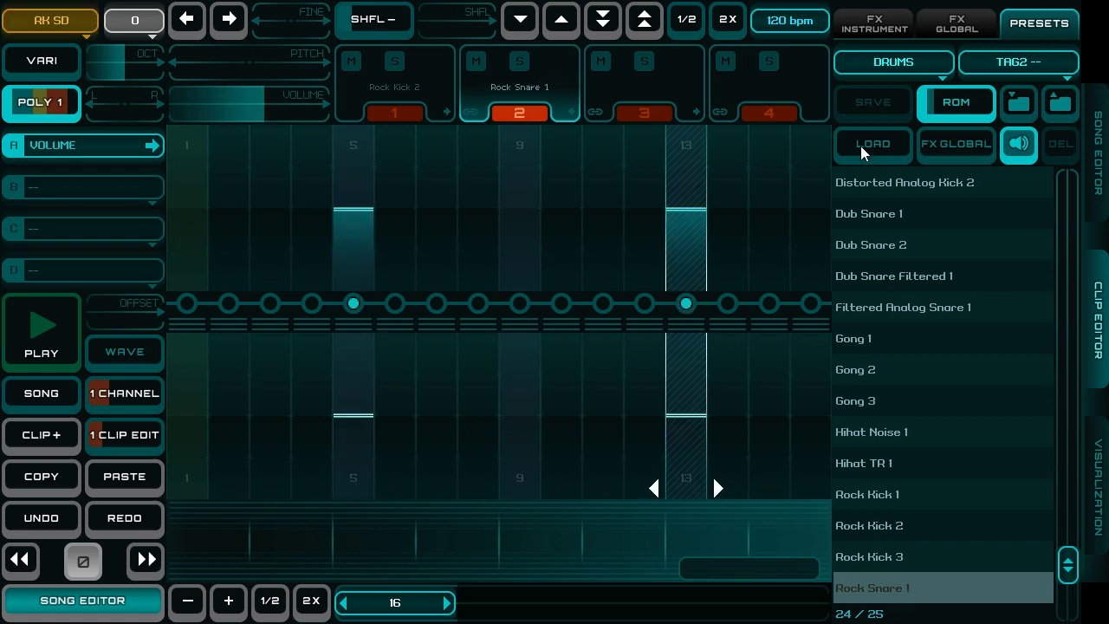
Start playback and set the snare's SEND TO REVERB 1 to about 0.085
key("space")
left_click(870, 24)
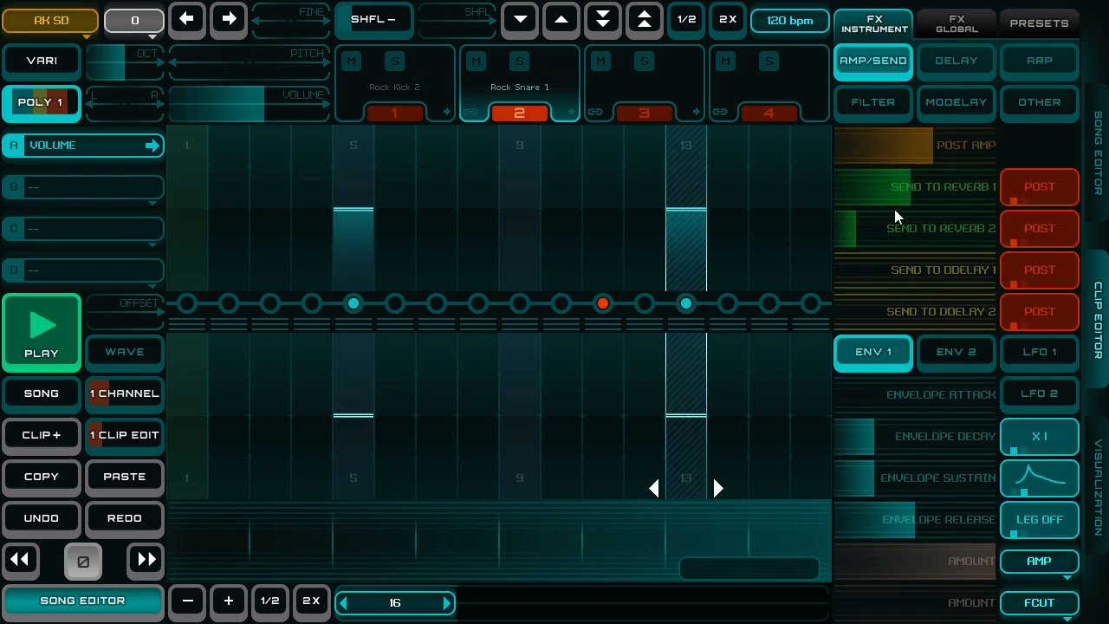
left_click_drag(885, 202, 879, 199)
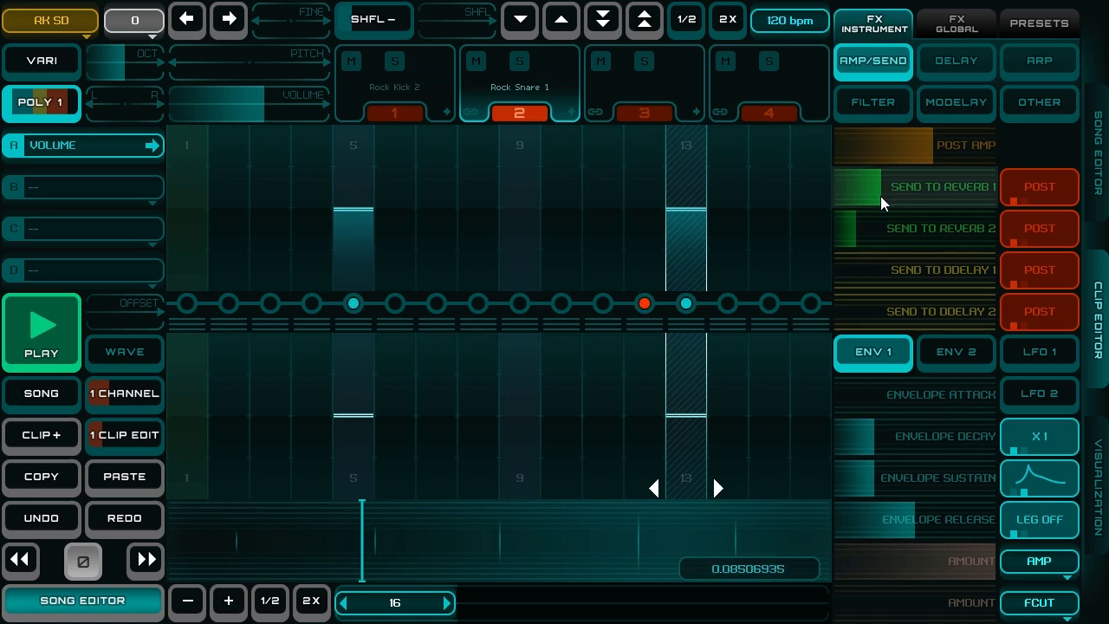
Assign the RK HIHAT instrument, variation 2, to track 3
left_click(641, 118)
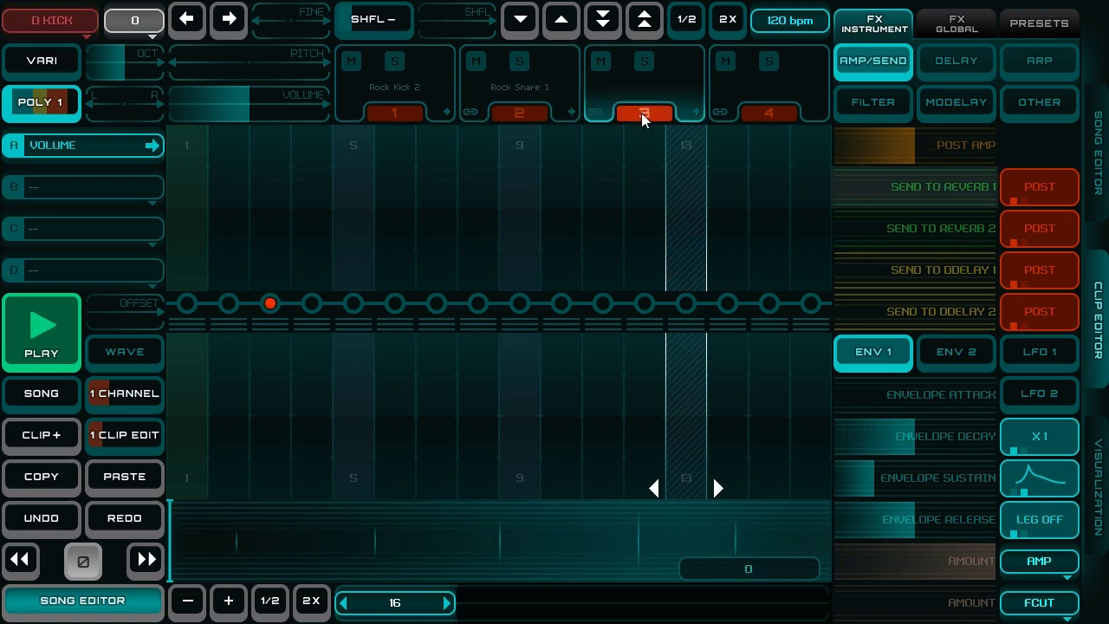
left_click(48, 25)
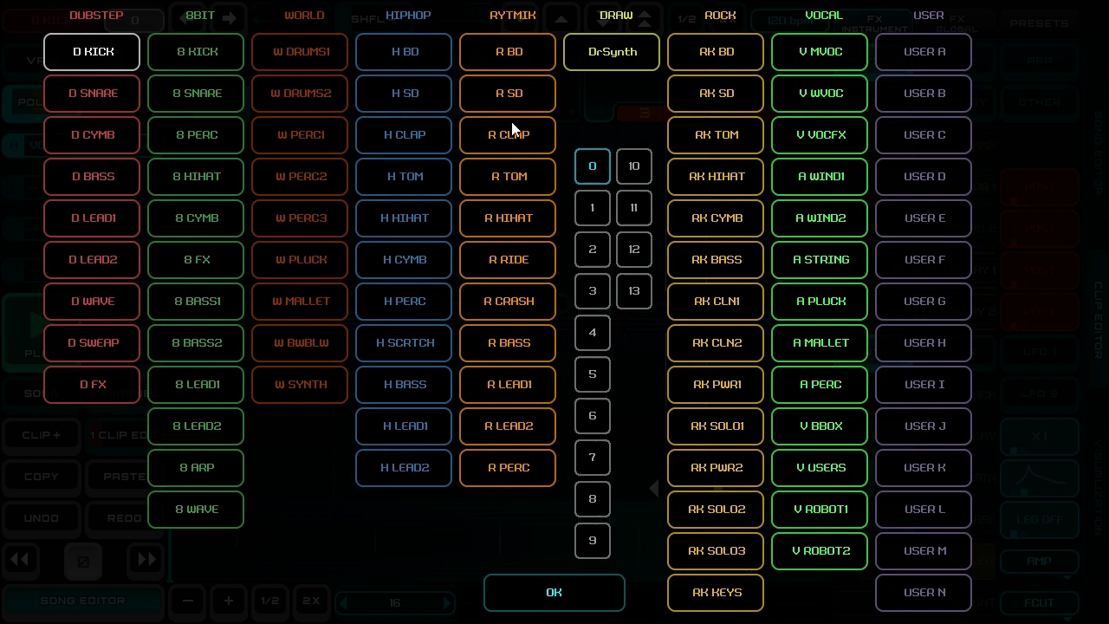
left_click(727, 218)
left_click(718, 178)
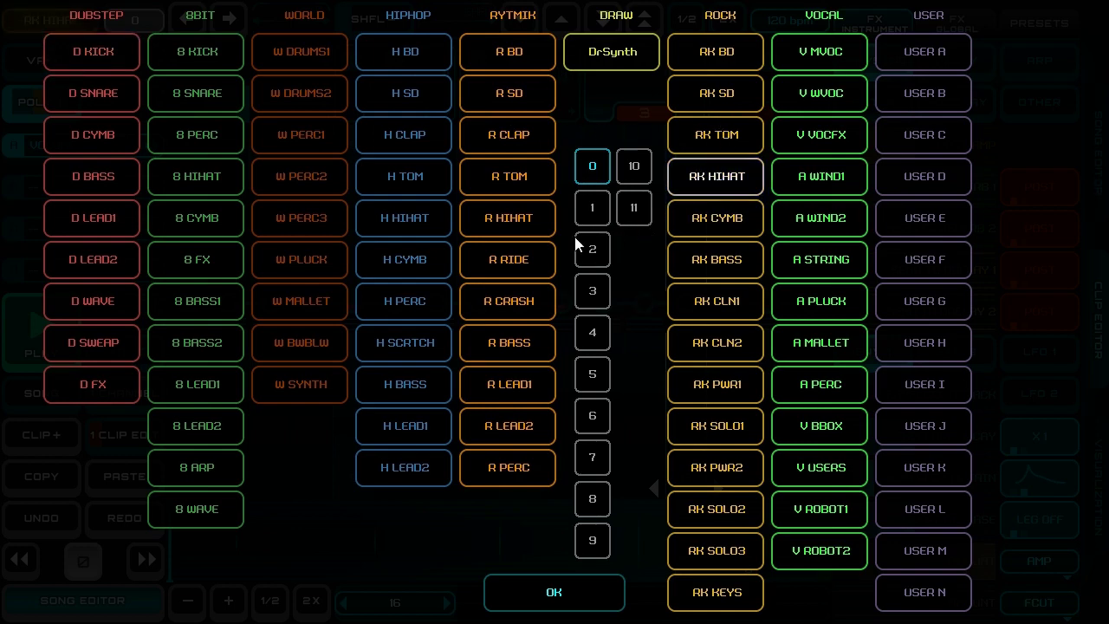
left_click(568, 603)
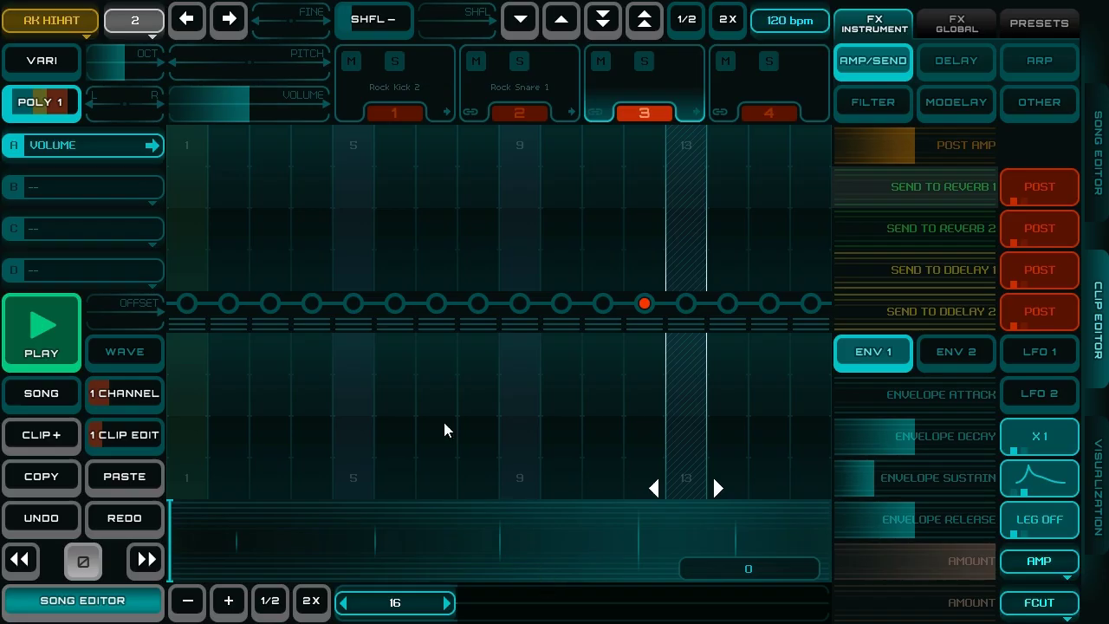
Place hi-hat notes on steps 3, 7, 11 and 15, plus quieter ones on steps 6 and 14
left_click(435, 303)
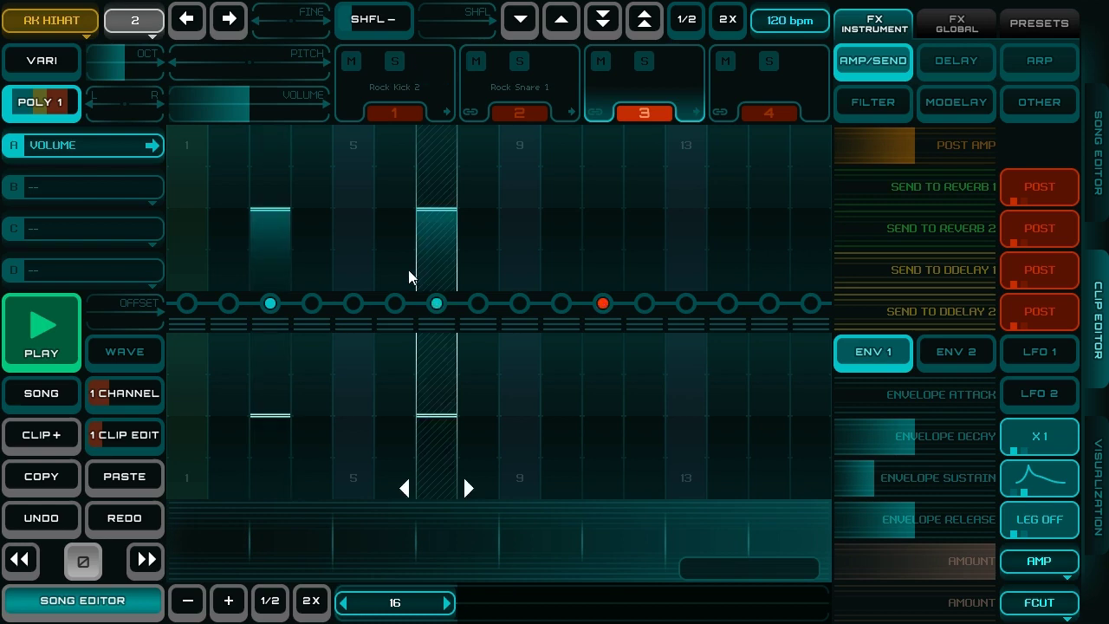
left_click(408, 276)
left_click(606, 212)
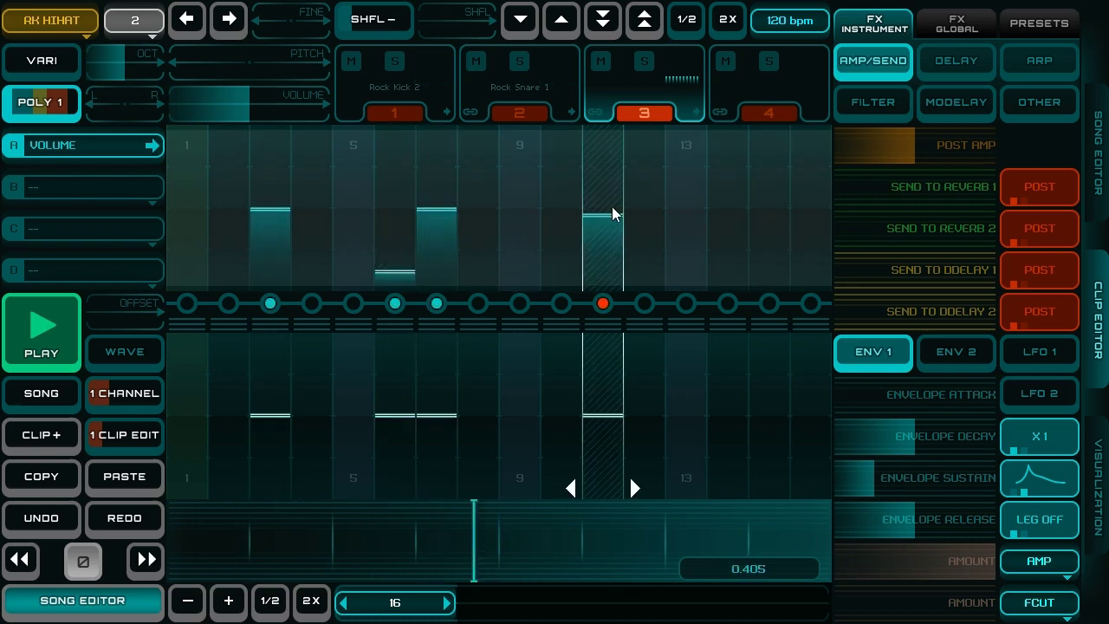
left_click(766, 220)
left_click(726, 260)
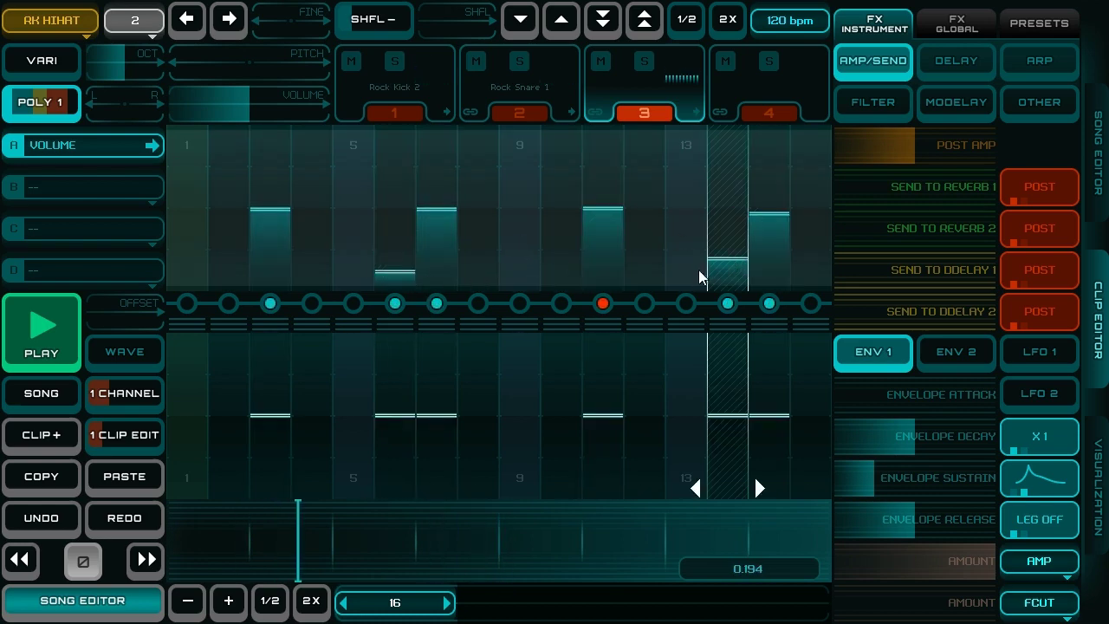
Try out a quiet extra hi-hat note on step 12 of track 3 and remove it
left_click(644, 276)
left_click(644, 275)
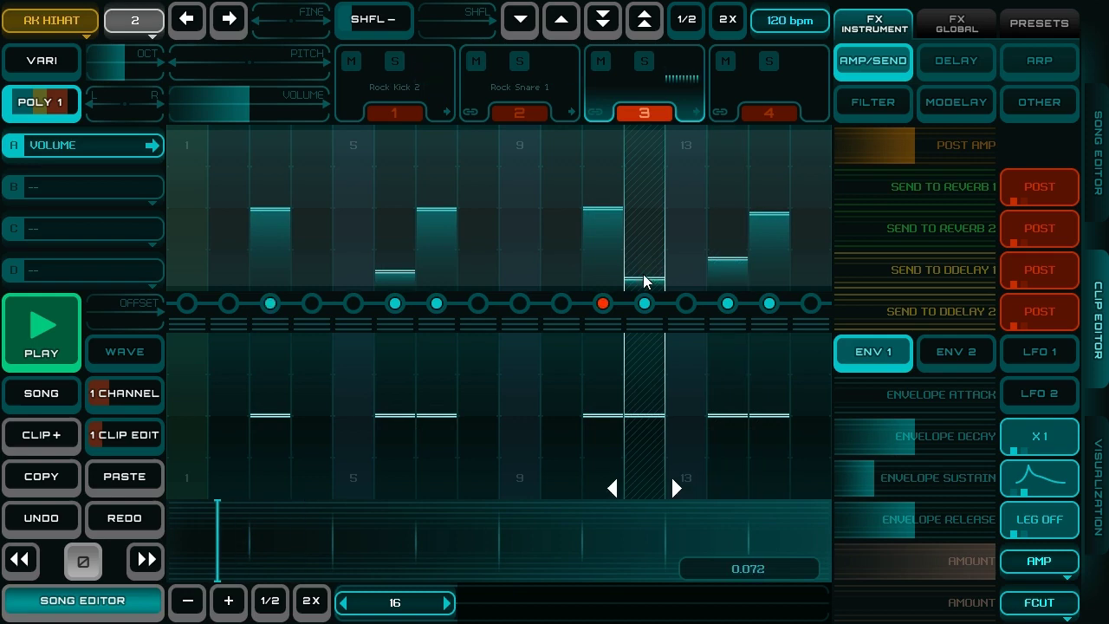
left_click(644, 268)
left_click(645, 304)
left_click(563, 269)
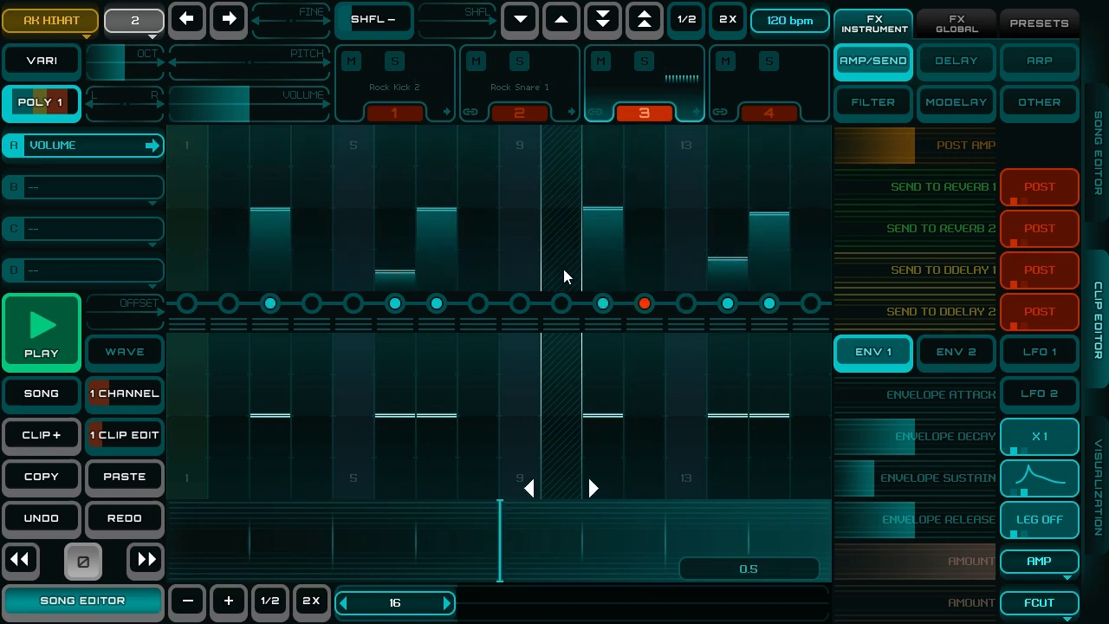
Add a quiet kick note on step 15 of track 1 with a volume of about 0.105
left_click(411, 116)
left_click(774, 273)
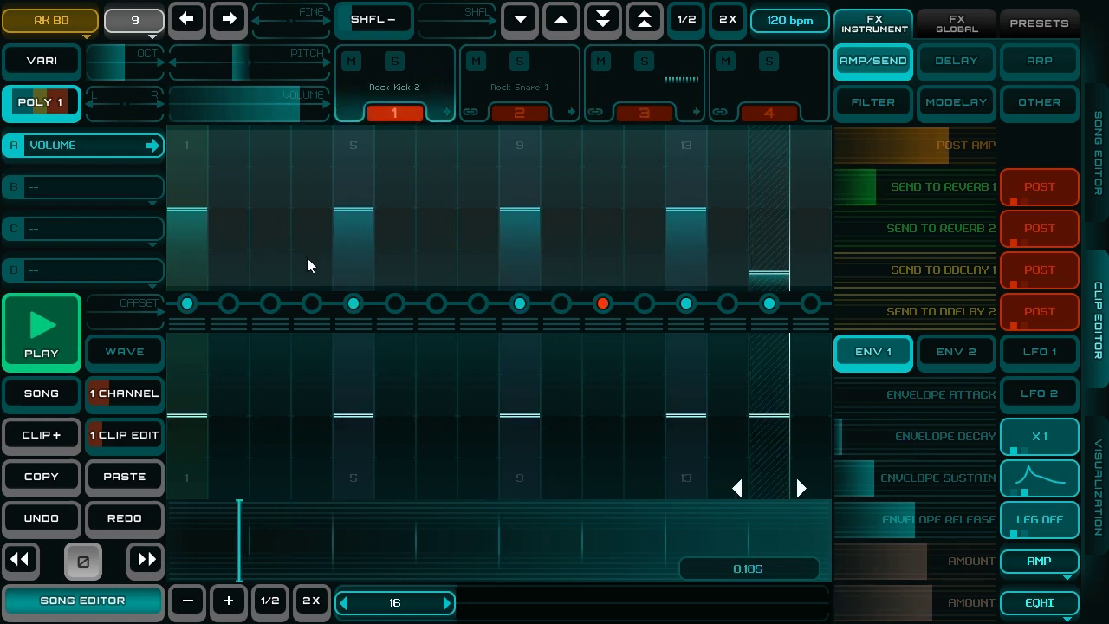
Duplicate the clip as clip 1 and add a softer snare on step 8 and a quiet kick of about 0.072 on step 11
left_click(43, 448)
left_click(524, 102)
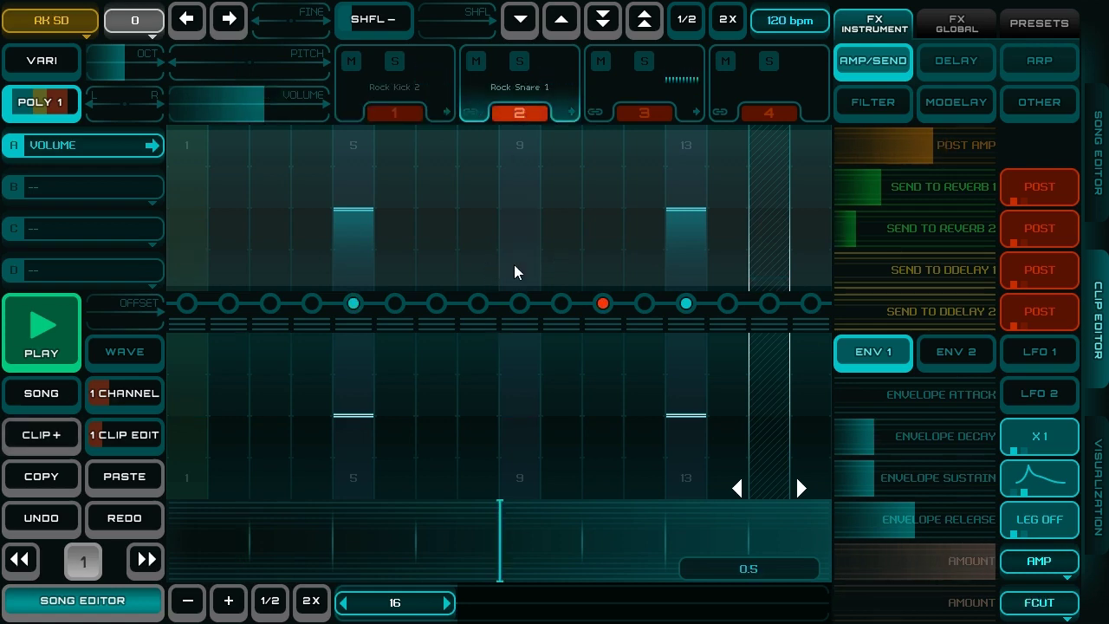
left_click(478, 251)
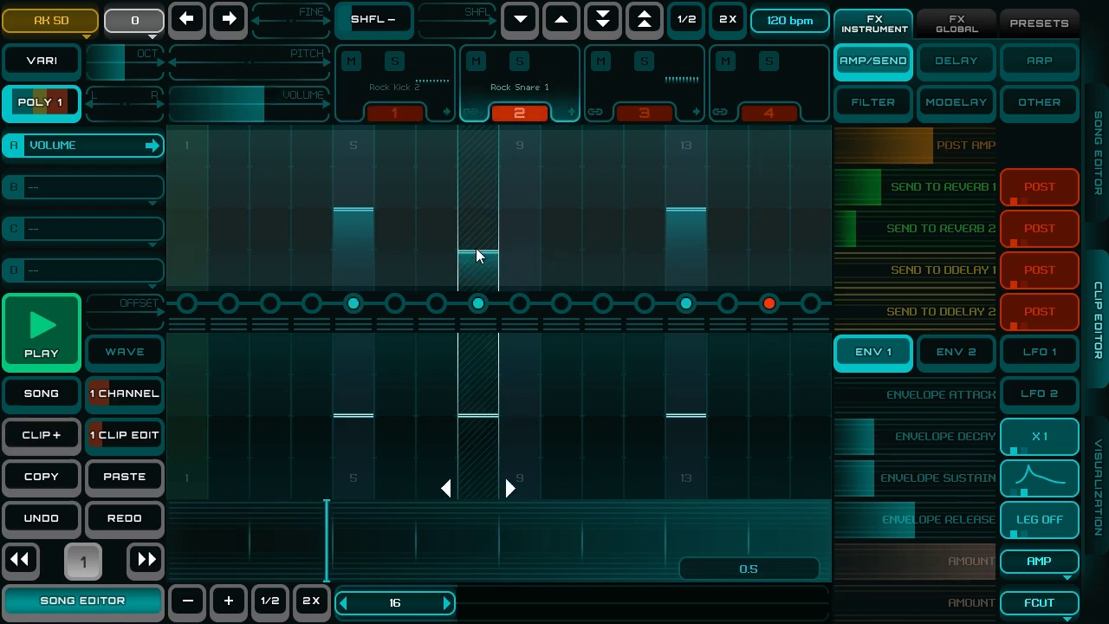
left_click(400, 115)
left_click(609, 281)
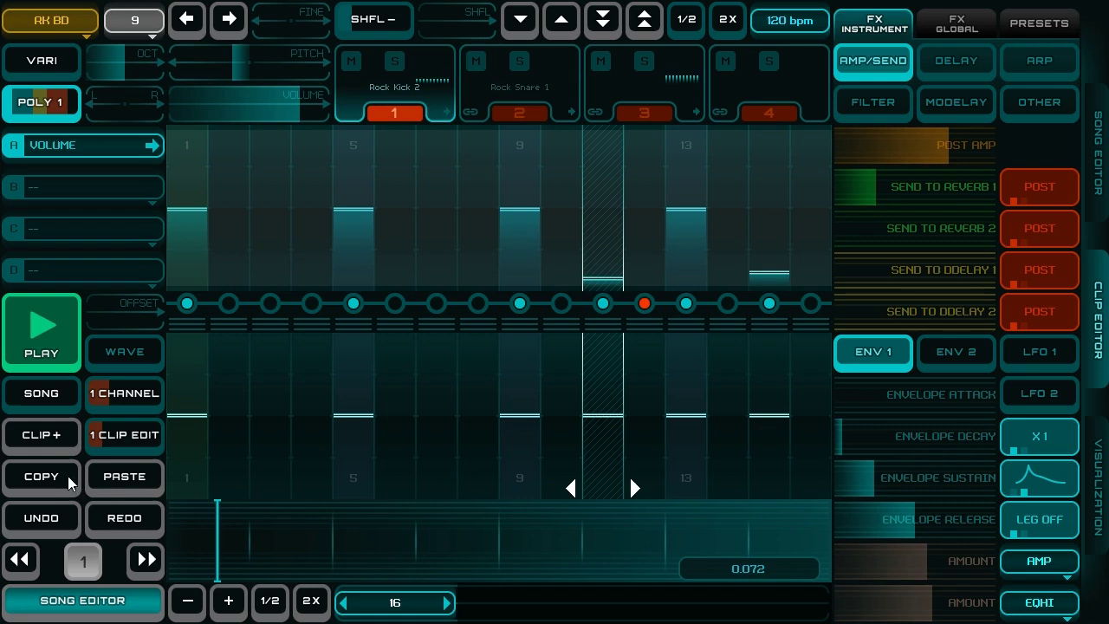
Duplicate clip 0 as clip 2 and assign the RK CYMB instrument, variation 6, to track 4 of the copy
left_click(28, 565)
left_click(69, 433)
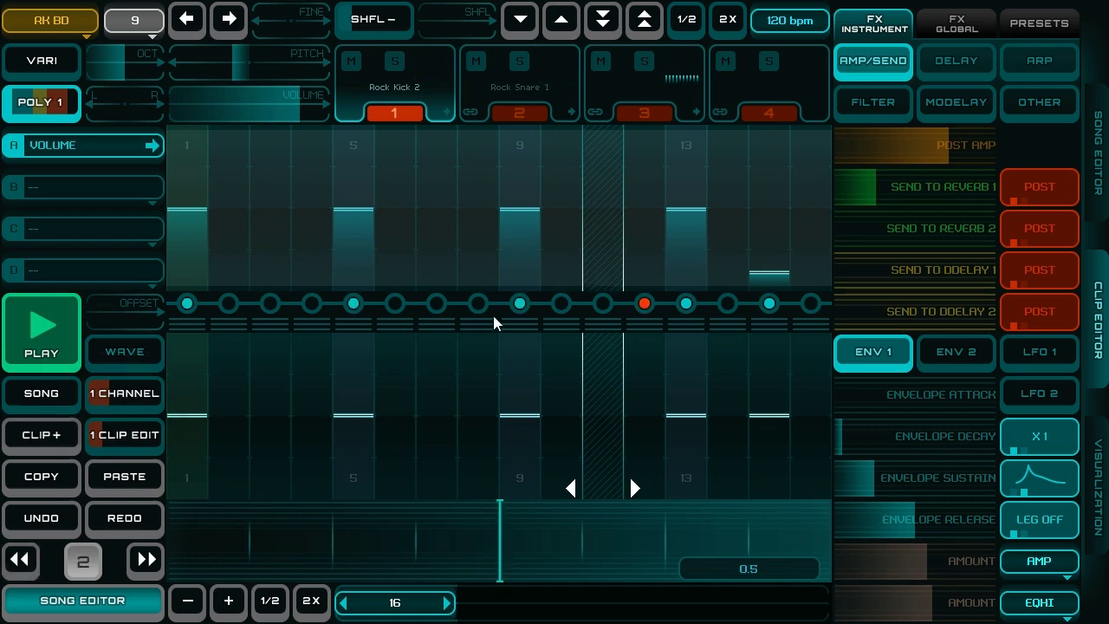
left_click(776, 114)
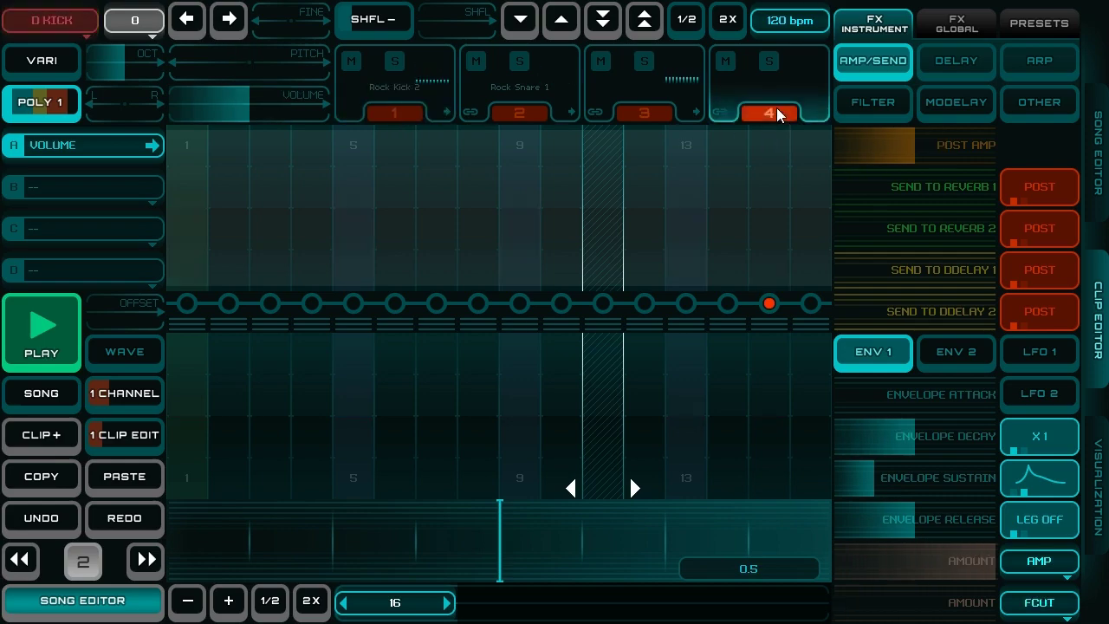
left_click(52, 19)
left_click(727, 218)
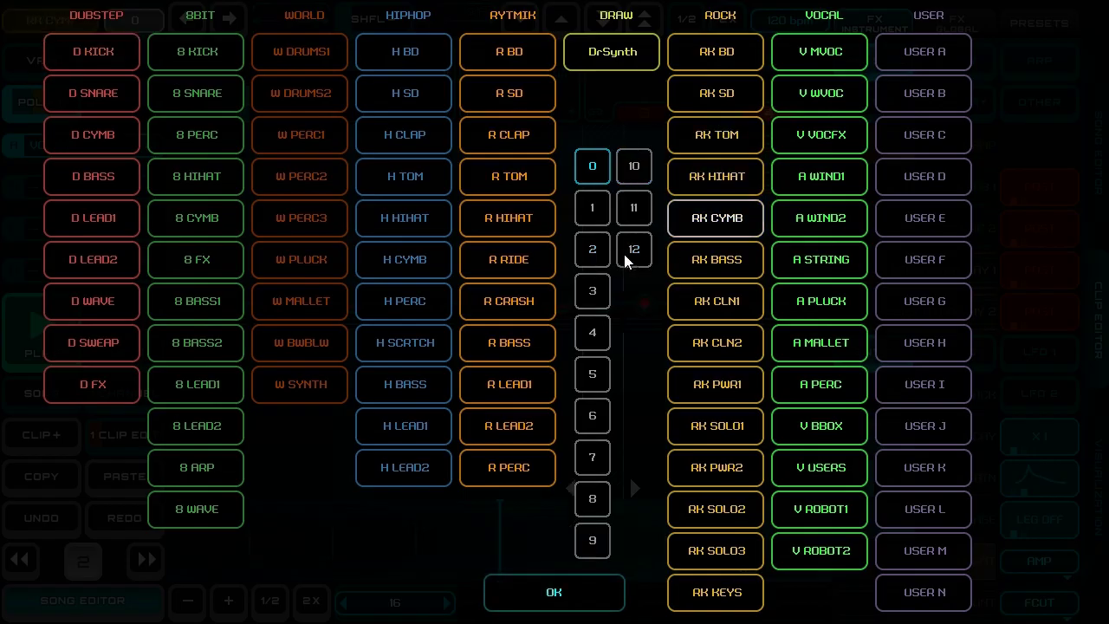
left_click(595, 415)
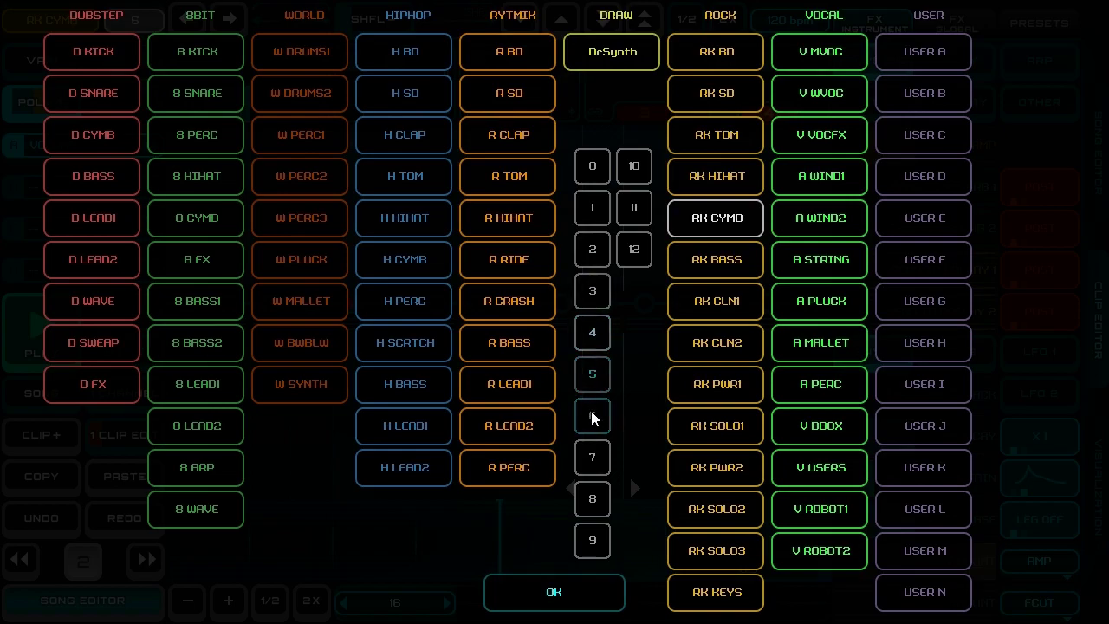
left_click(564, 591)
Place a cymbal note on step 1, set its SEND TO REVERB 1 to about 0.27 and stop playback
left_click(186, 303)
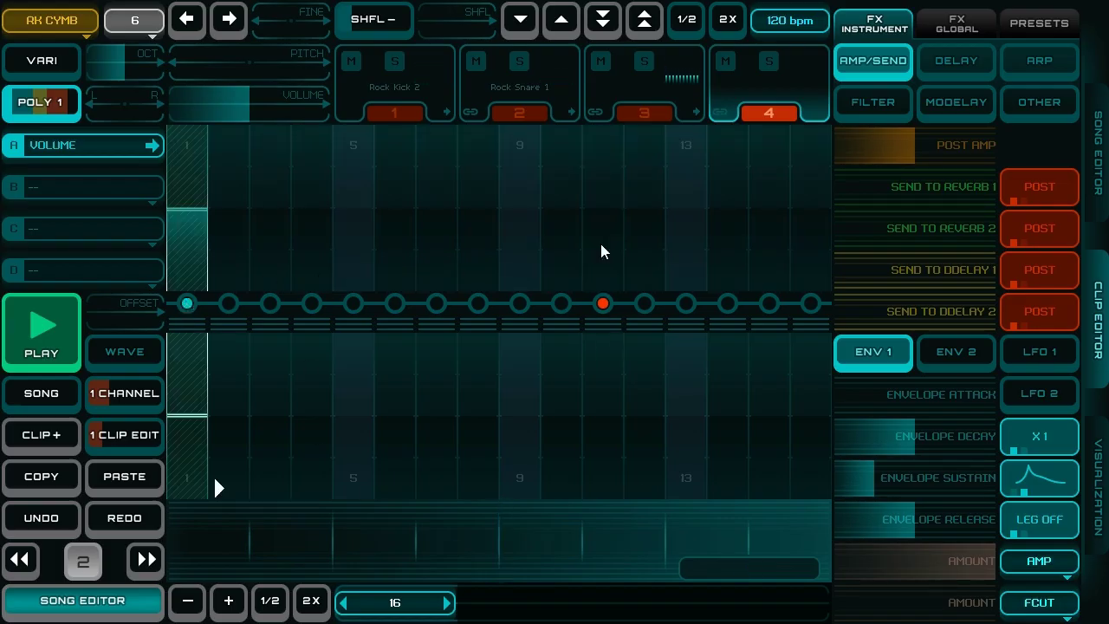
left_click_drag(870, 203, 920, 190)
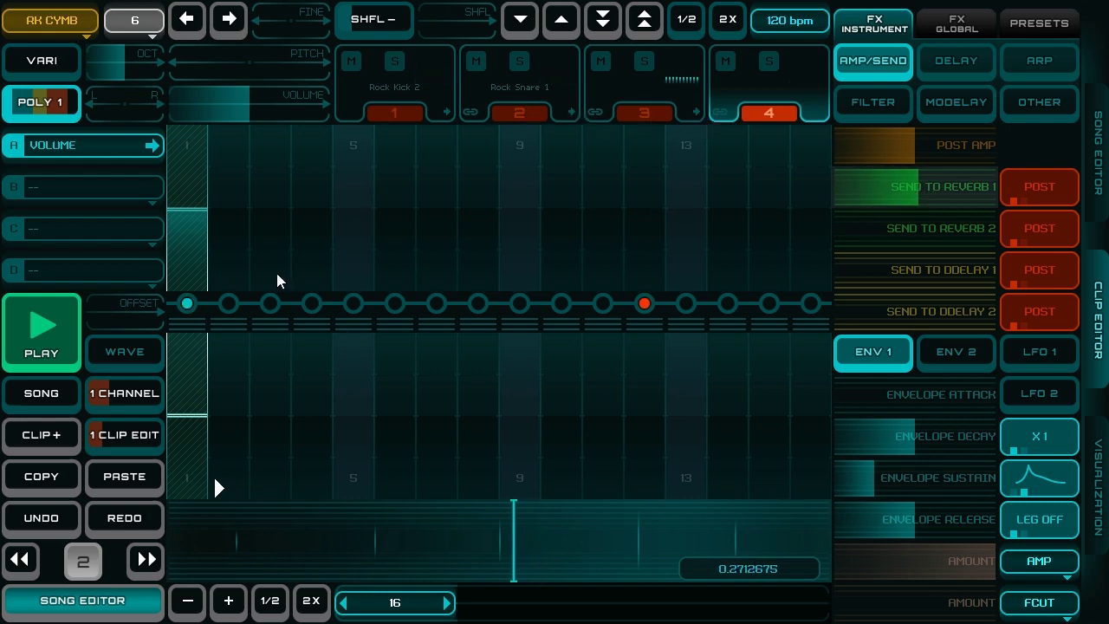
key("space")
Arrange the grey clips in the order 2, 1, 0, 1 along the song's first row and play the song
left_click(131, 601)
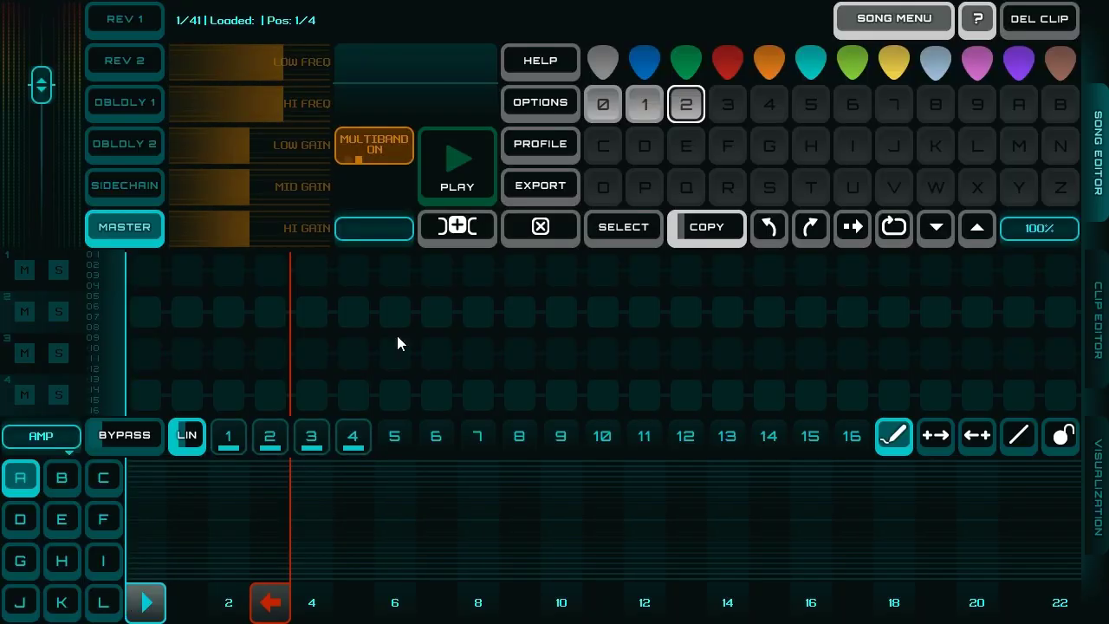
left_click_drag(686, 103, 137, 277)
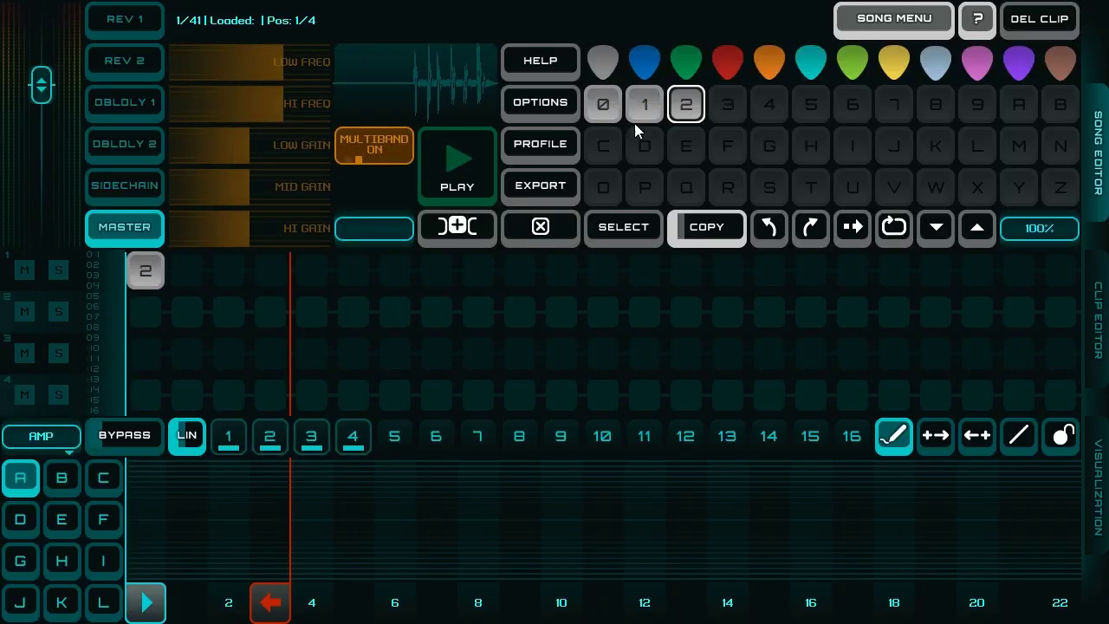
left_click_drag(637, 117, 194, 267)
left_click_drag(612, 106, 270, 270)
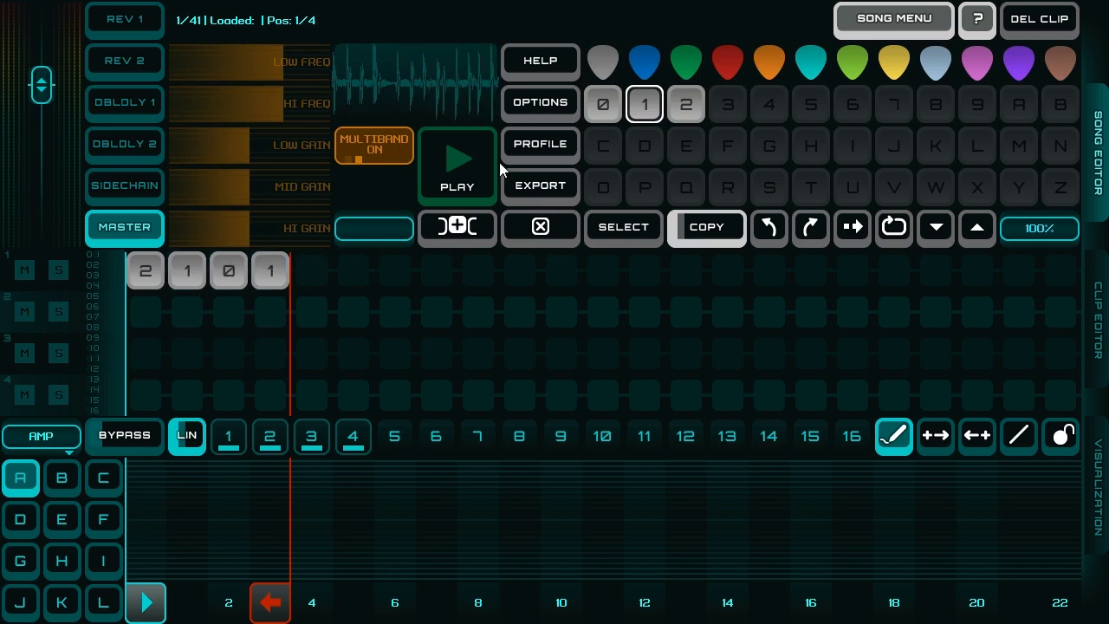
left_click(473, 168)
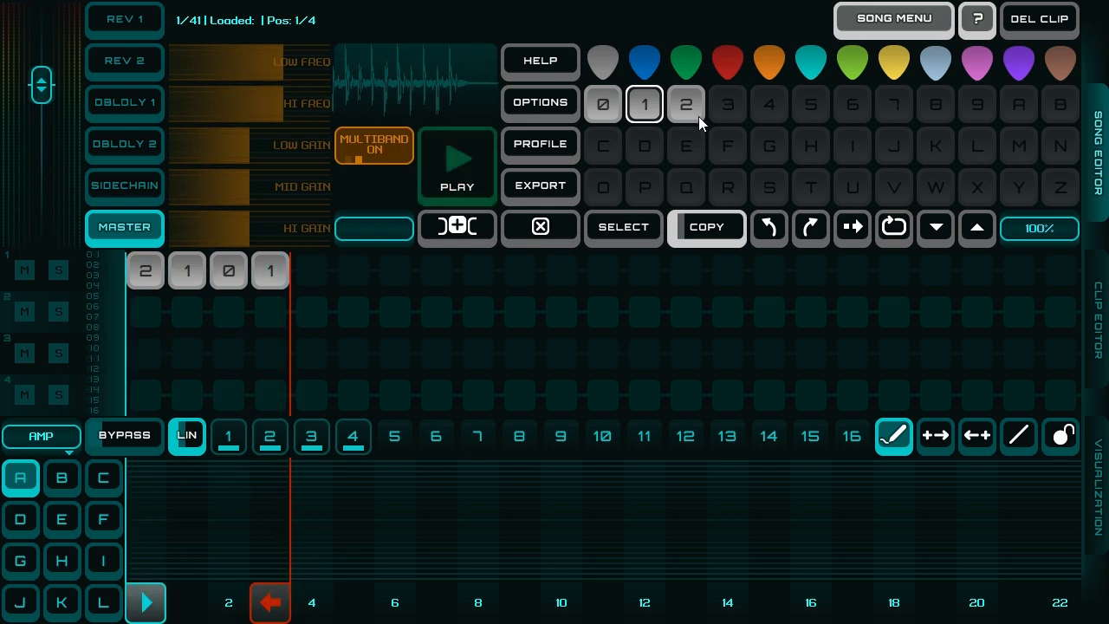
Switch to the blue clip group and open its empty clip 0 for editing
left_click(643, 66)
left_click(604, 105)
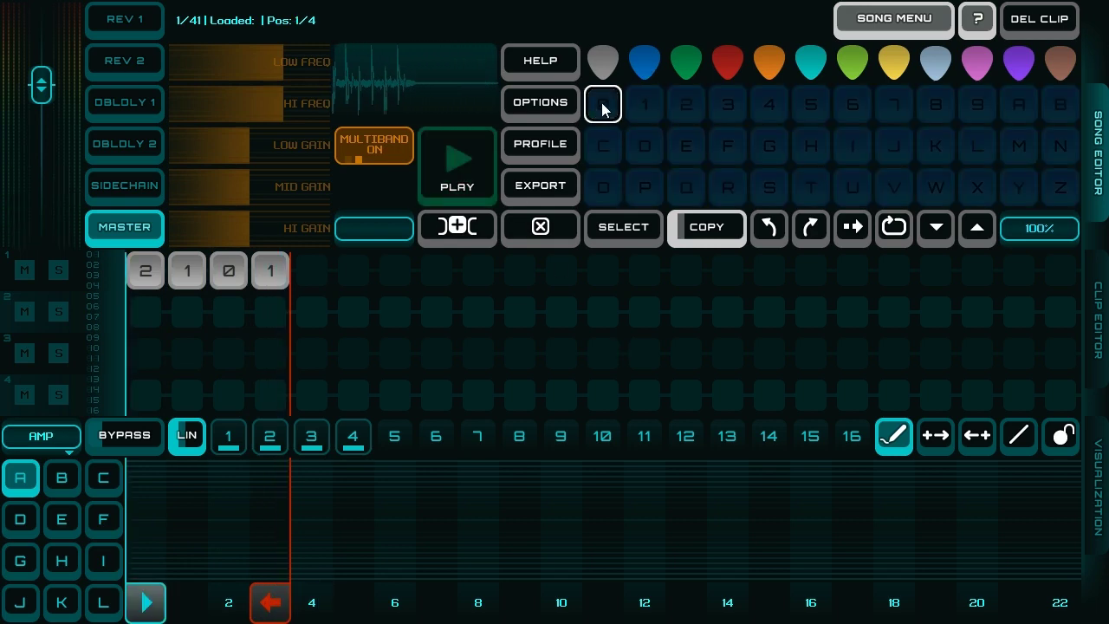
left_click(601, 104)
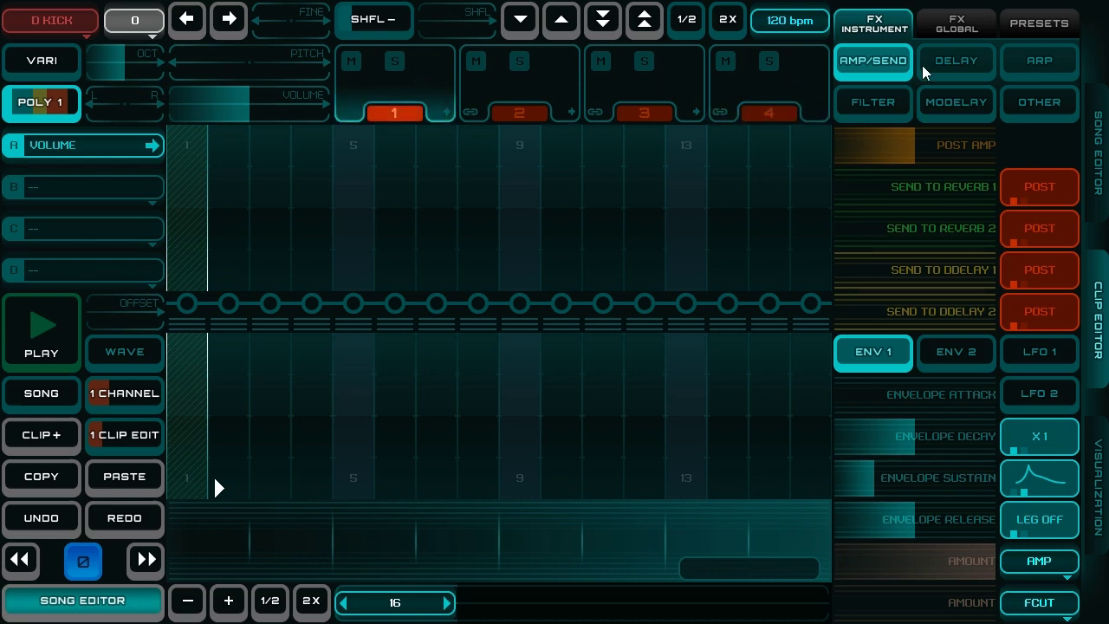
Show the factory presets and filter them by the BASS tag
left_click(1036, 19)
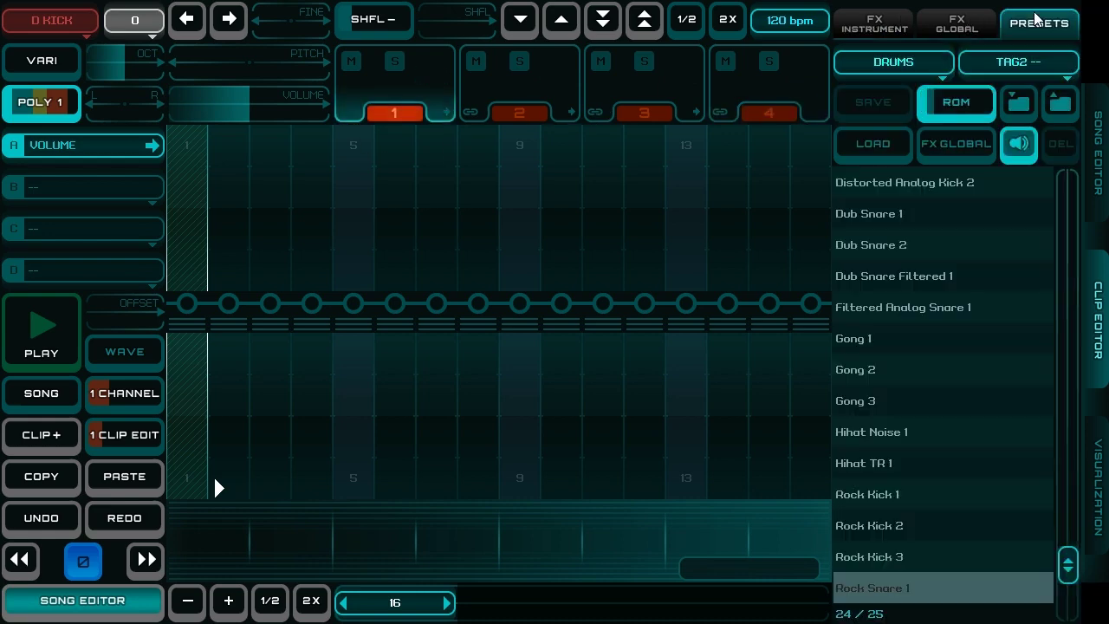
left_click(906, 73)
left_click(907, 187)
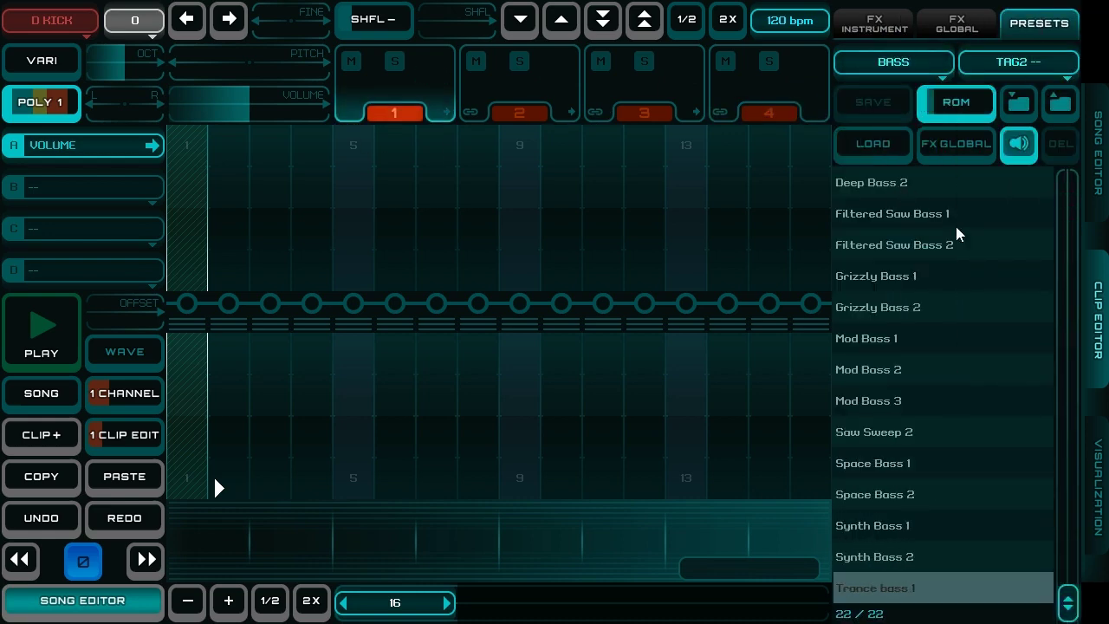
Audition bass presets, including Synth Bass 2, Space Bass 2, Mod Bass 1 to 3, 80s Bass 1, Chip Bass 4 and Deep Bass 1 and 2
left_click(916, 557)
left_click(905, 494)
left_click(904, 400)
left_click(901, 342)
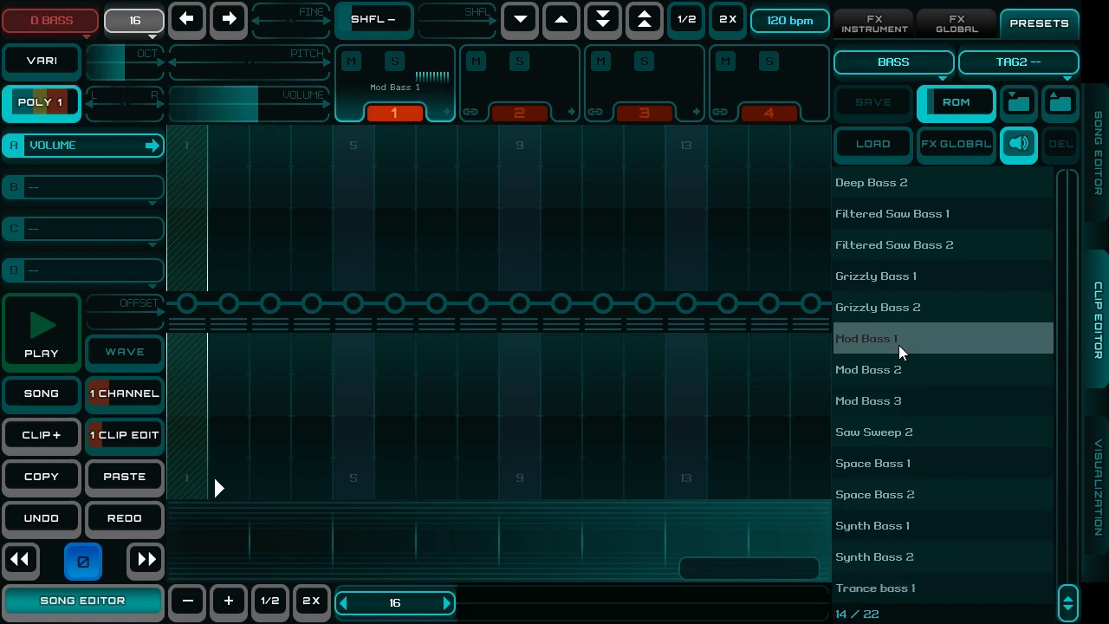
left_click(898, 372)
left_click_drag(1074, 597, 1073, 205)
left_click(915, 188)
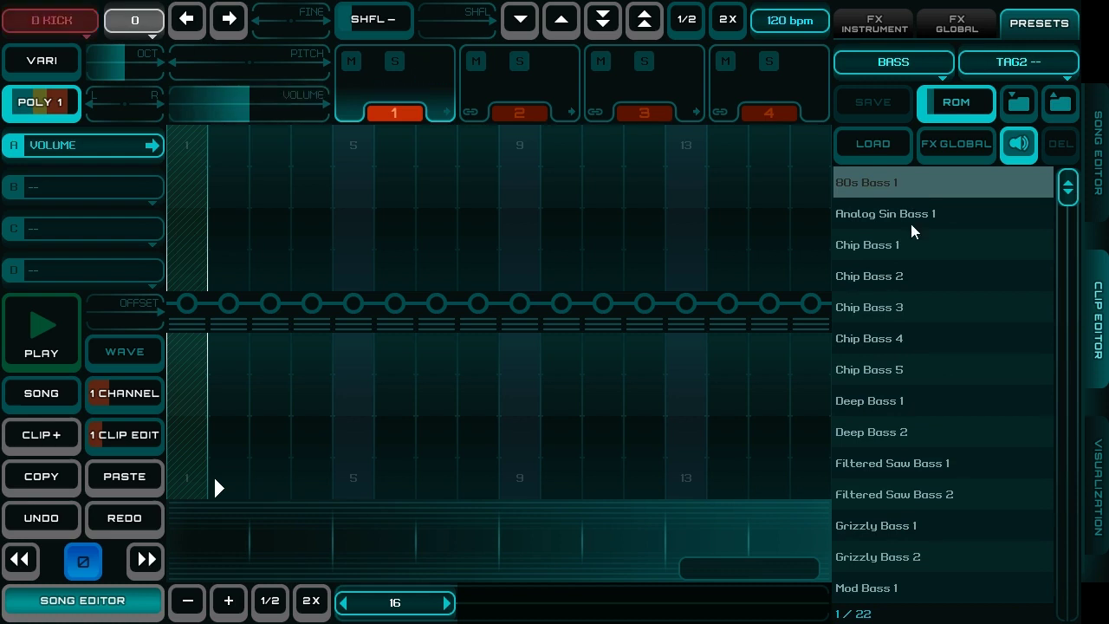
left_click(912, 220)
left_click(899, 339)
left_click(893, 394)
left_click(888, 433)
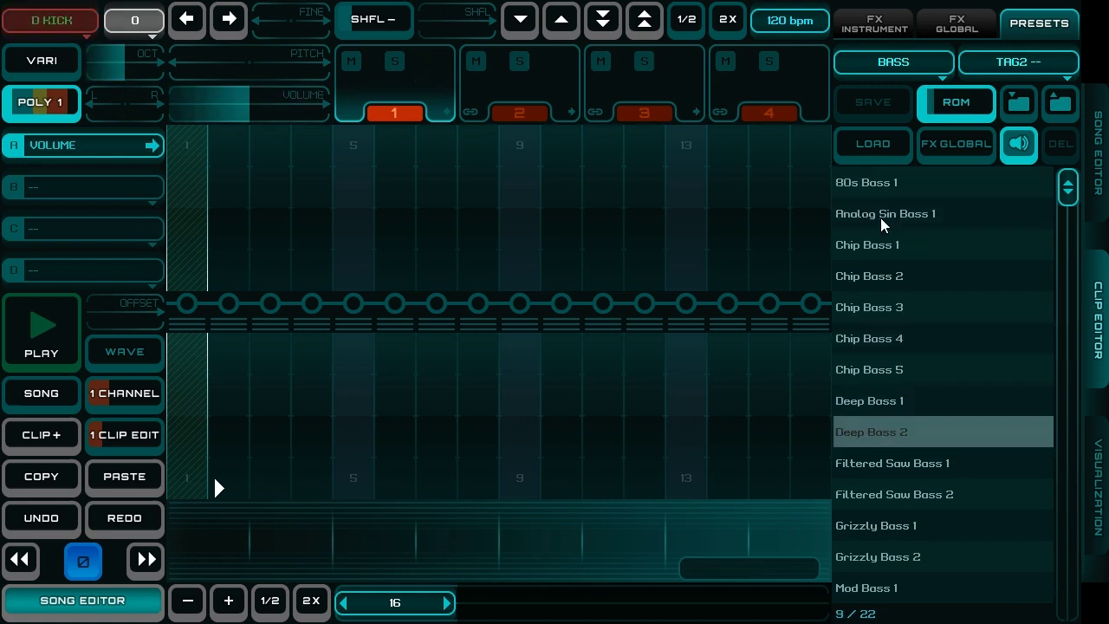
With the 80s Bass 1 preset, place notes C on steps 1, 3 and 9, lower G on step 5 and lower A# on step 7
left_click(879, 188)
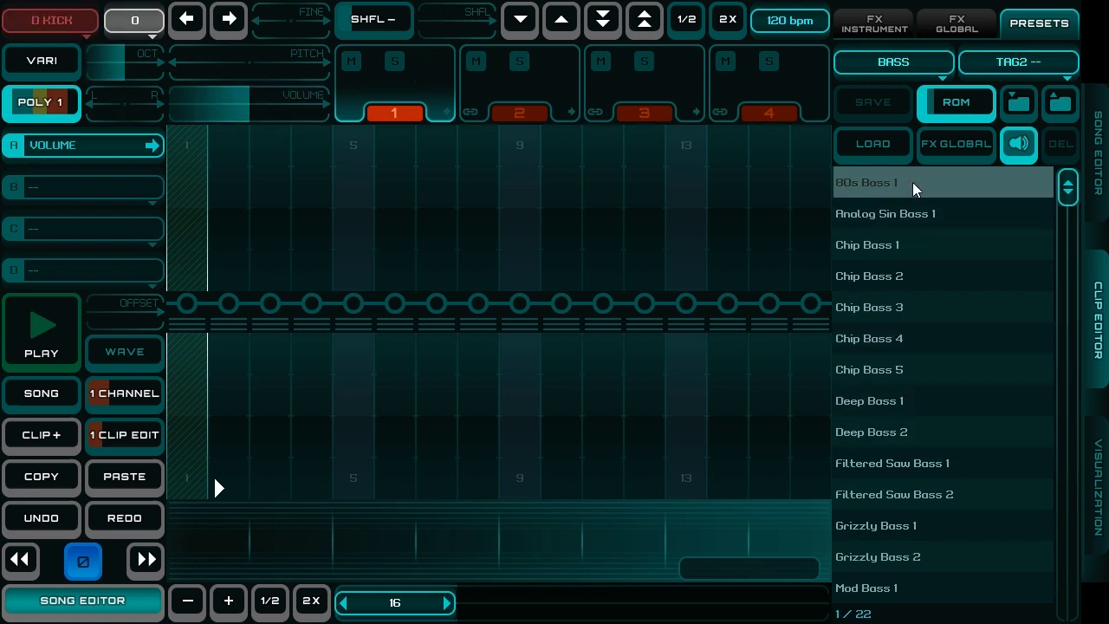
left_click(186, 303)
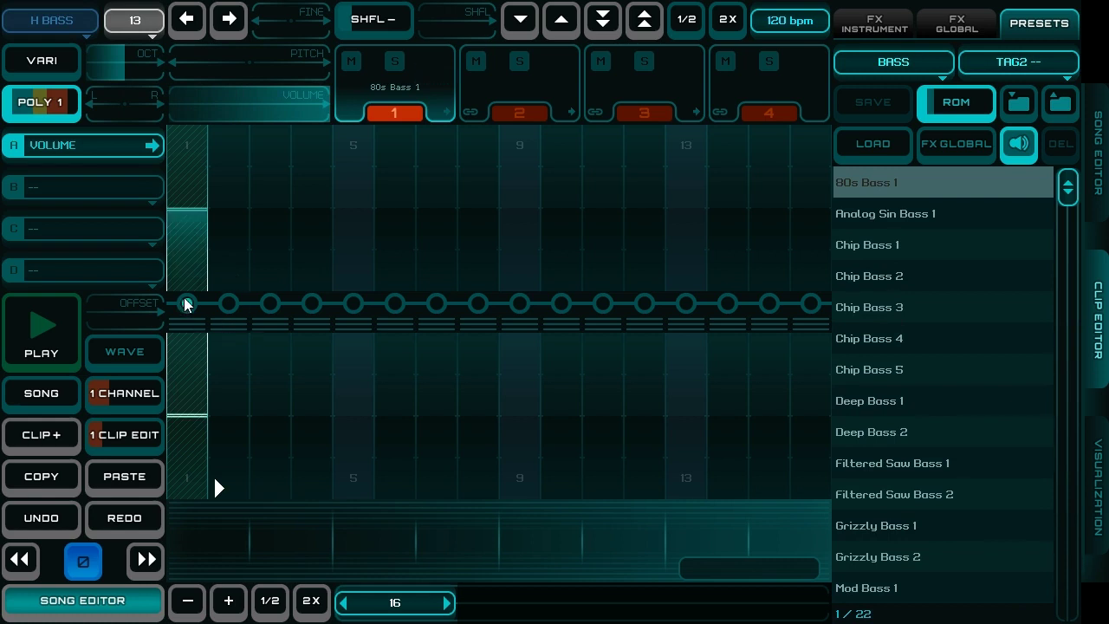
left_click(273, 304)
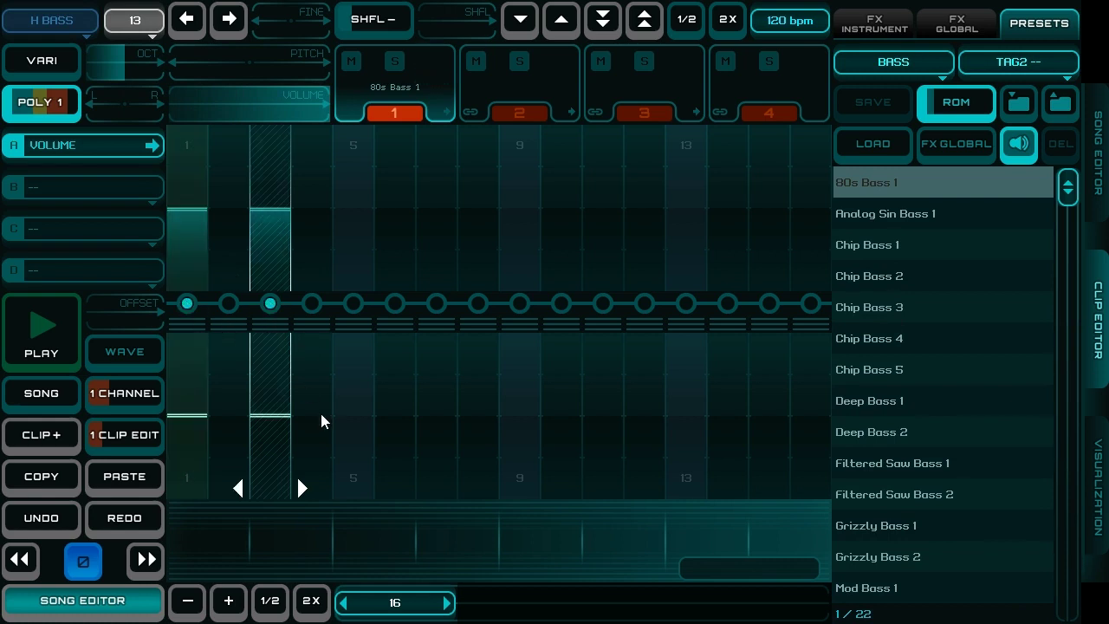
left_click(355, 448)
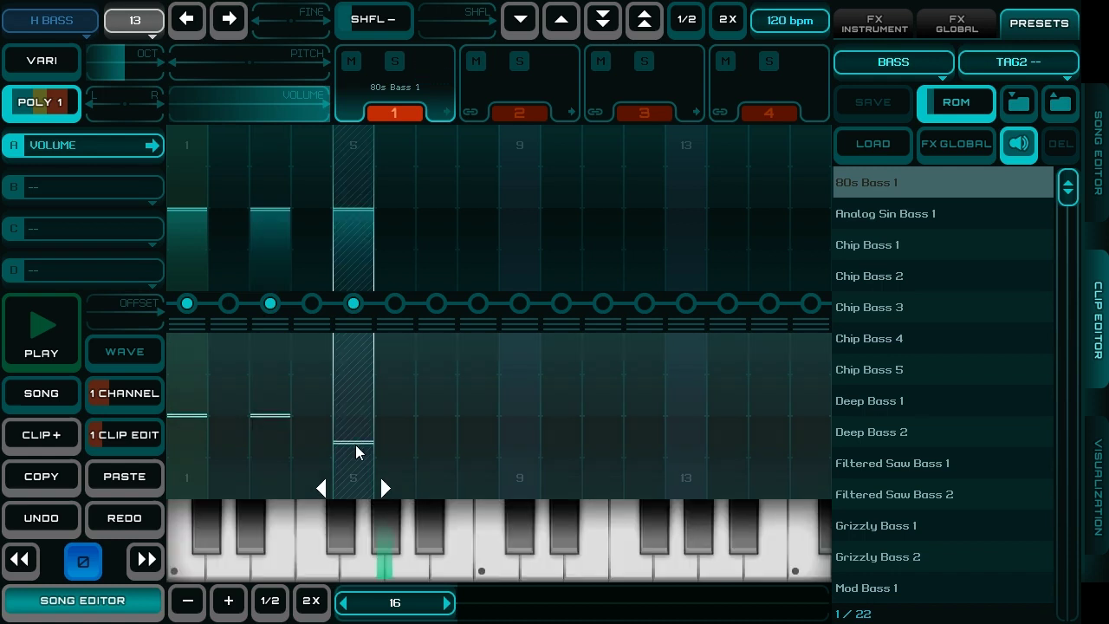
left_click_drag(356, 445, 353, 450)
left_click(441, 427)
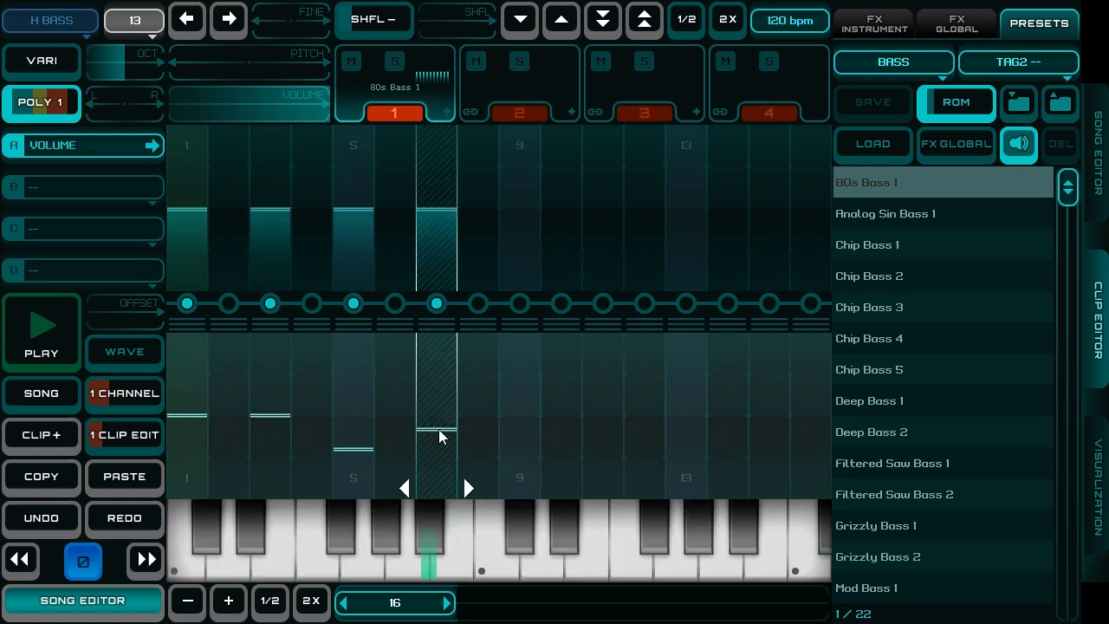
left_click(516, 416)
Complete the bass pattern with C on step 11, lower G on step 13 and lower A# on step 15, and preview it
key("space")
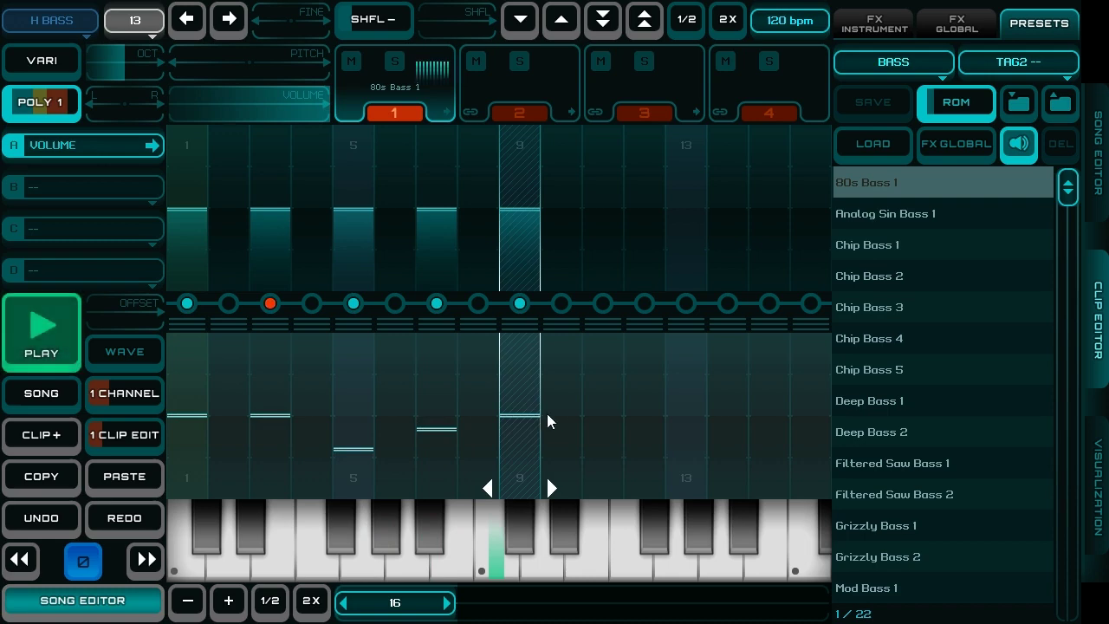
key("space")
left_click(596, 417)
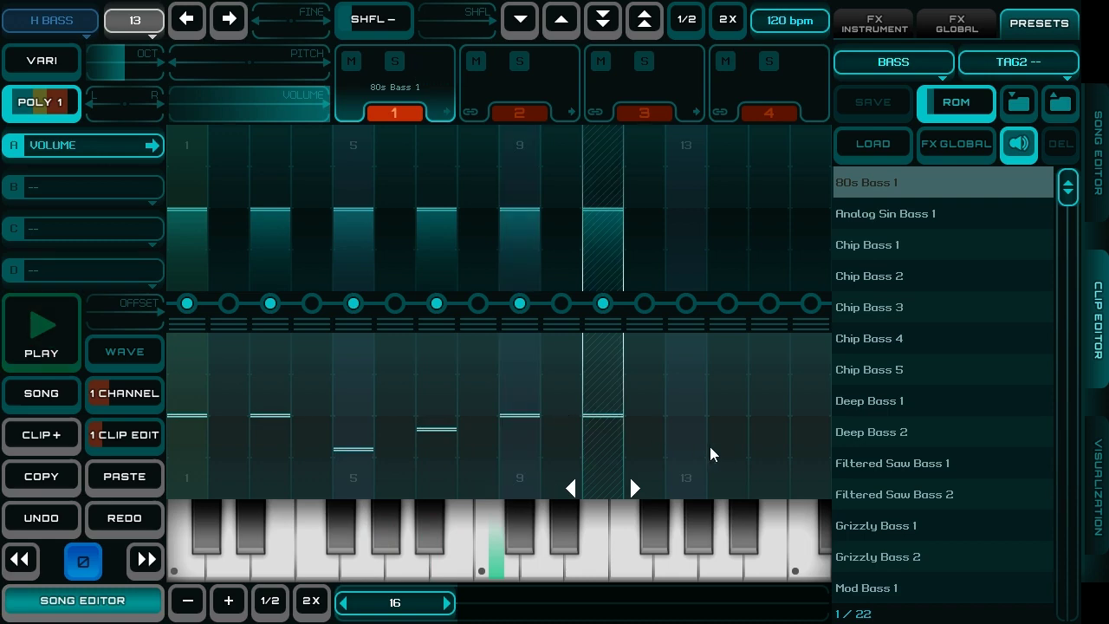
left_click(685, 449)
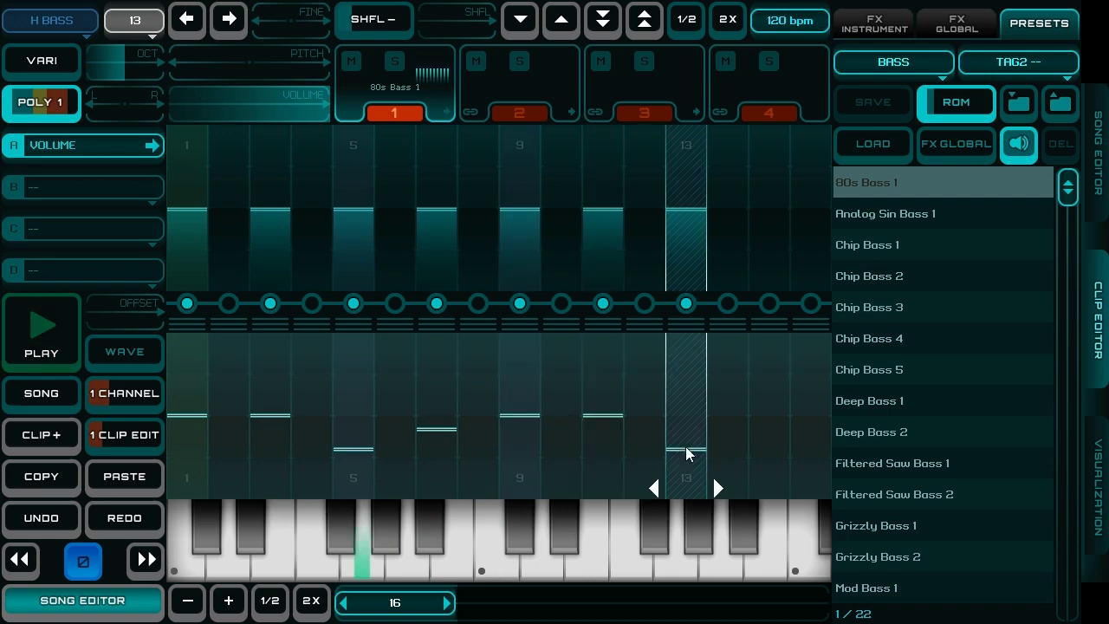
left_click(769, 429)
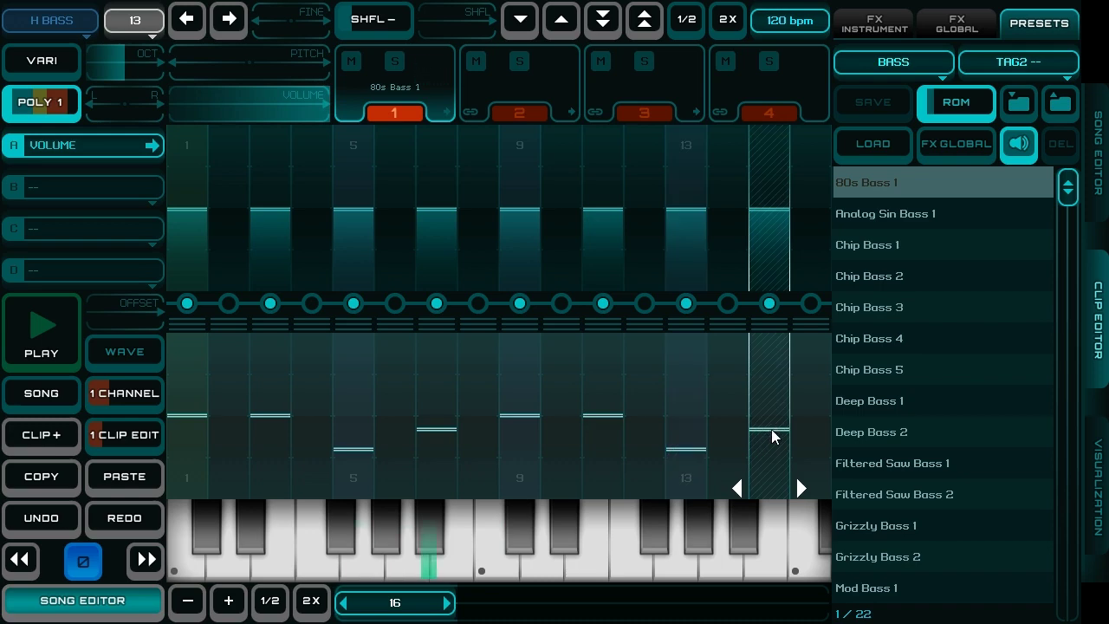
left_click(35, 345)
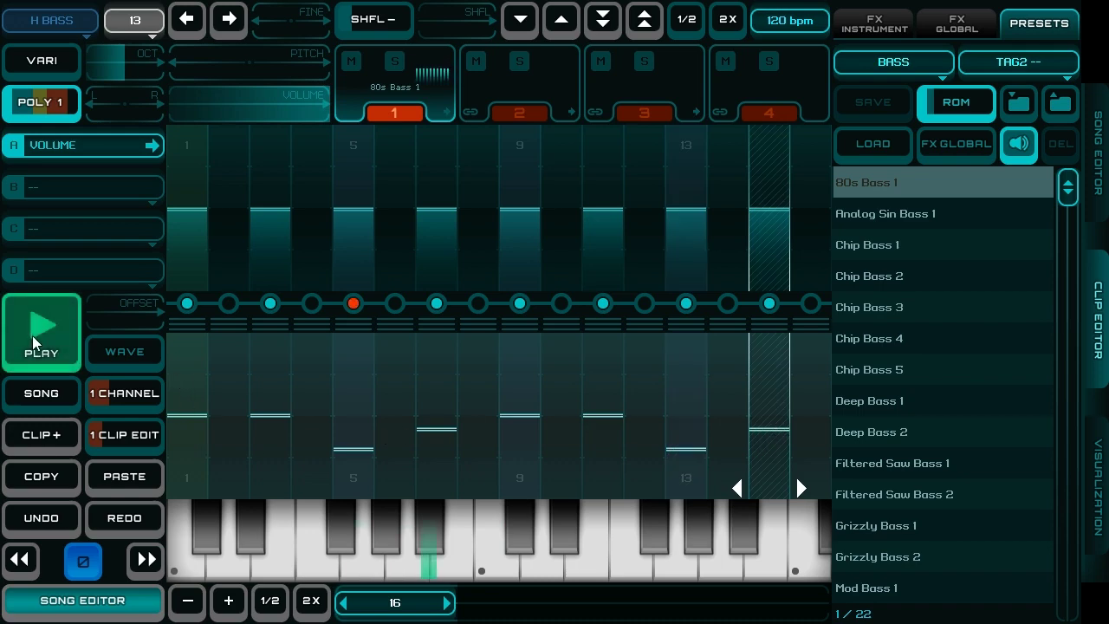
left_click(35, 344)
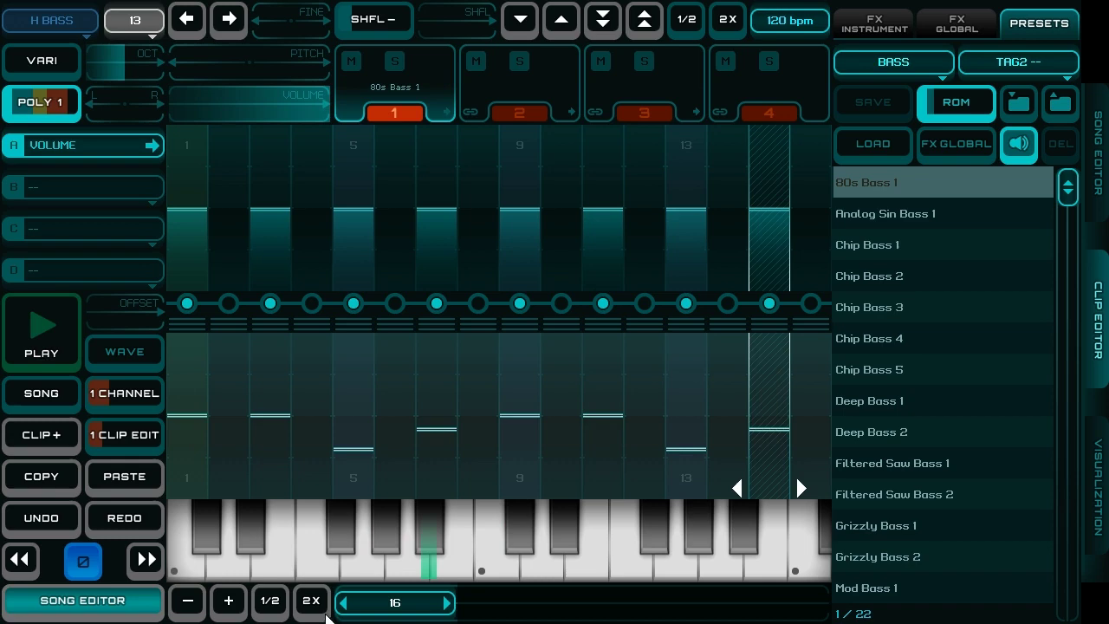
Double the clip to 32 steps by duplicating its notes, and preview the second half
left_click(306, 604)
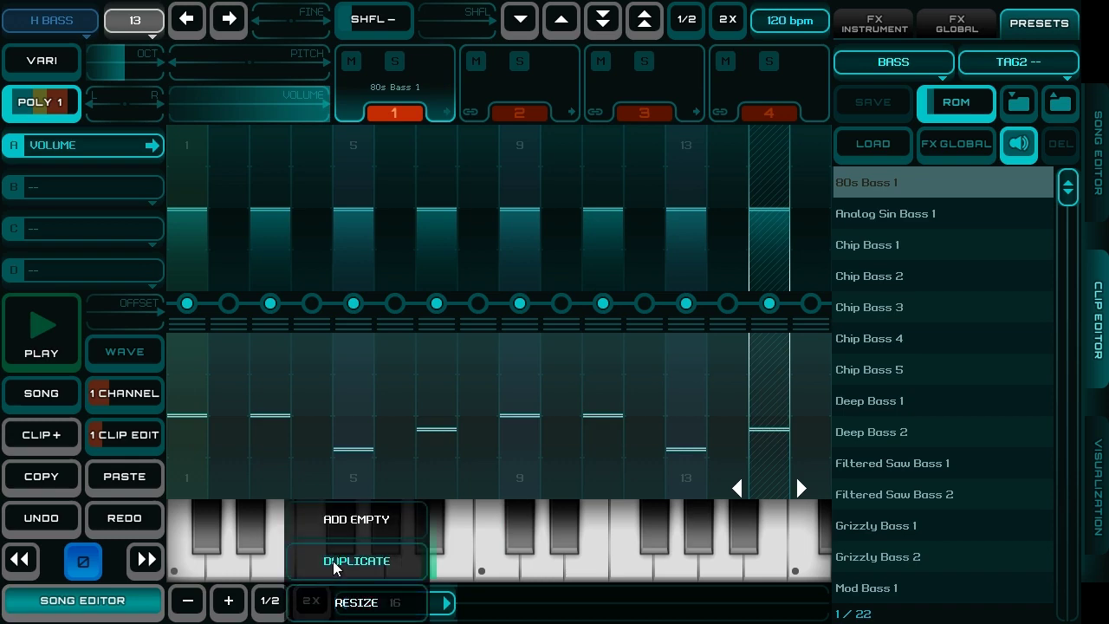
left_click(334, 563)
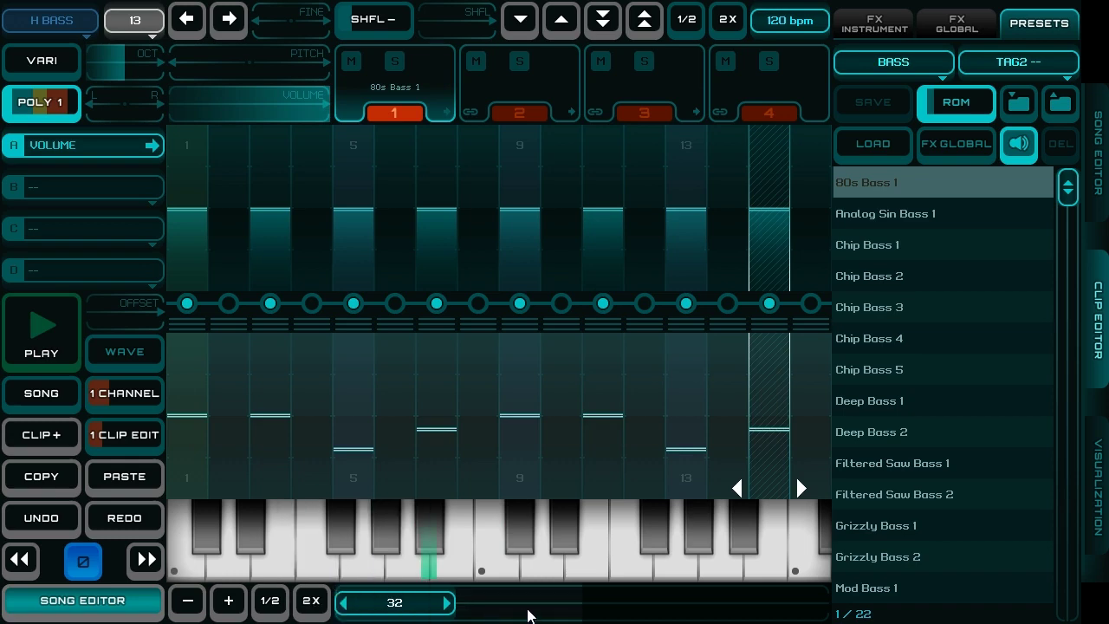
left_click(527, 613)
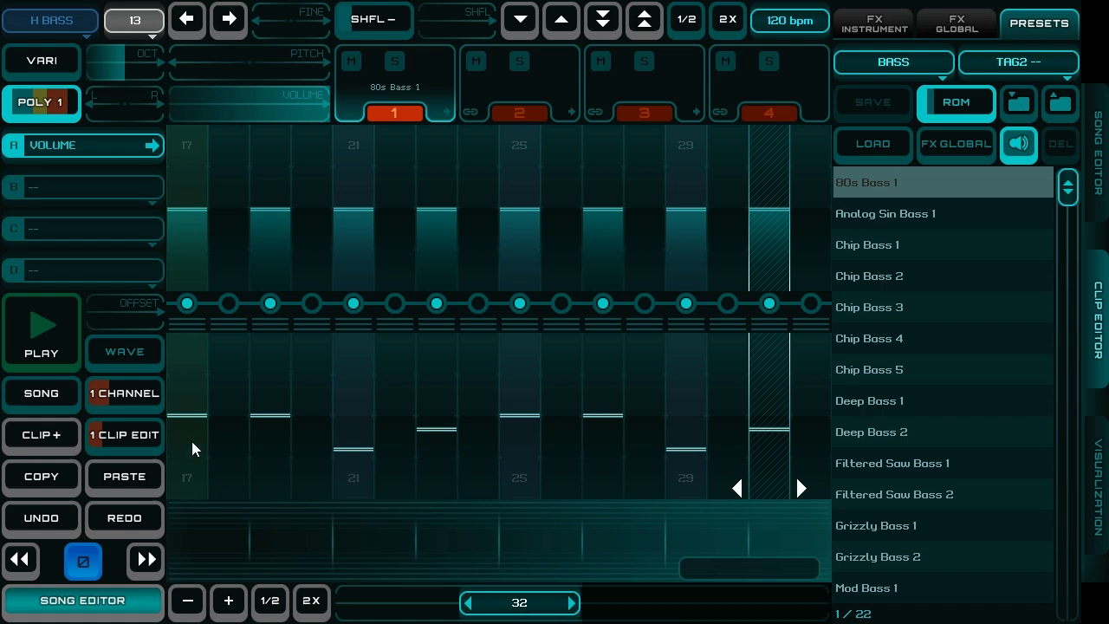
key("space")
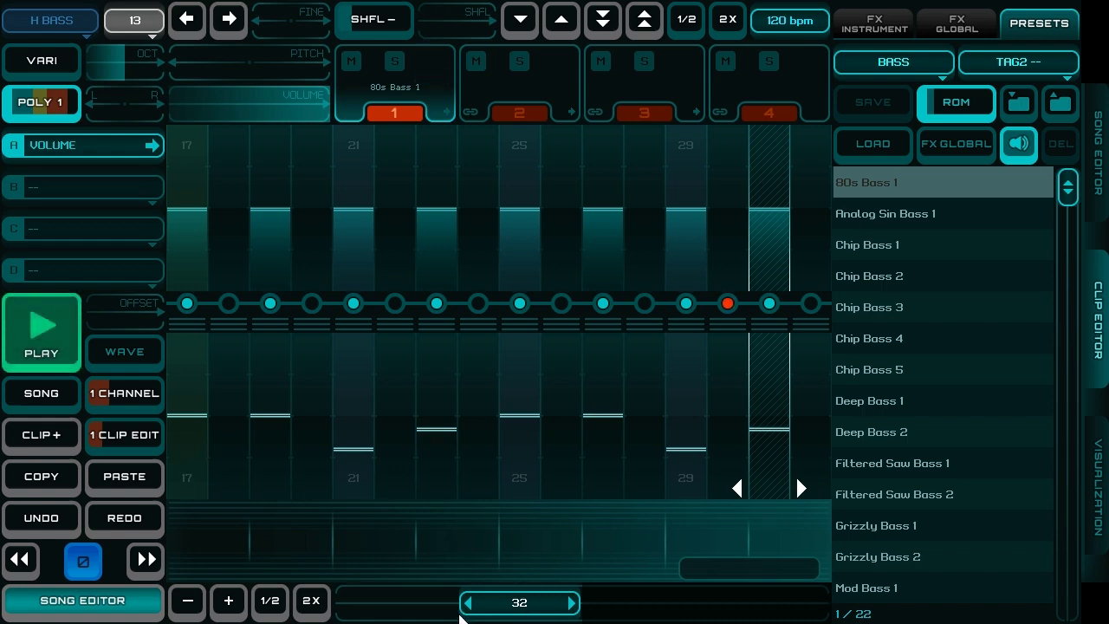
key("space")
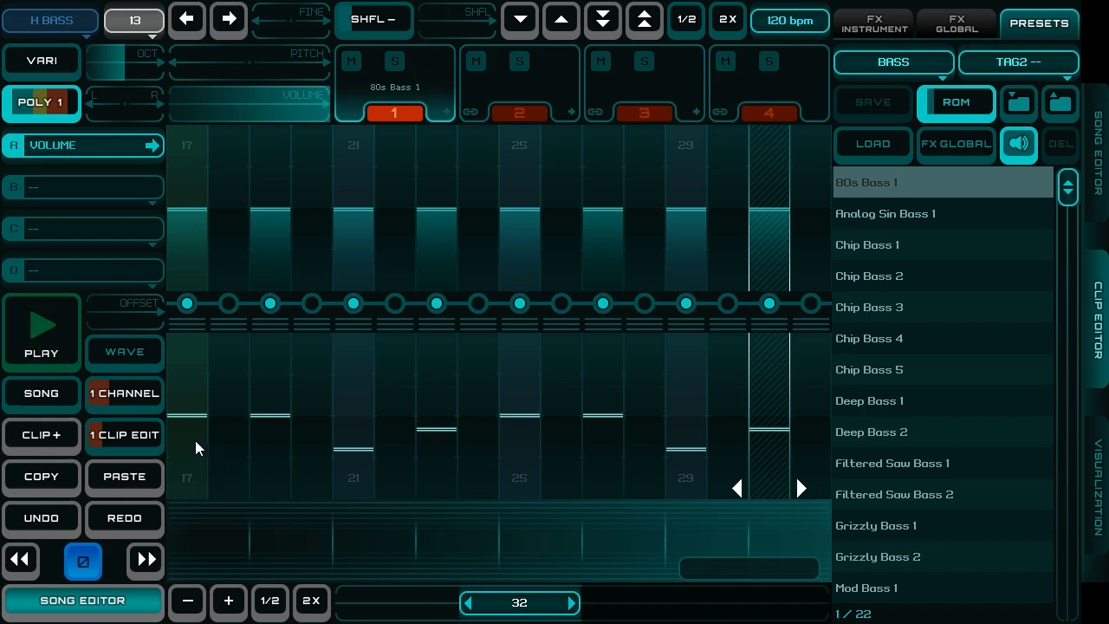
Set the bass notes on steps 17, 19 and 21 to G#, keeping A# on step 23
left_click(196, 441)
left_click(263, 443)
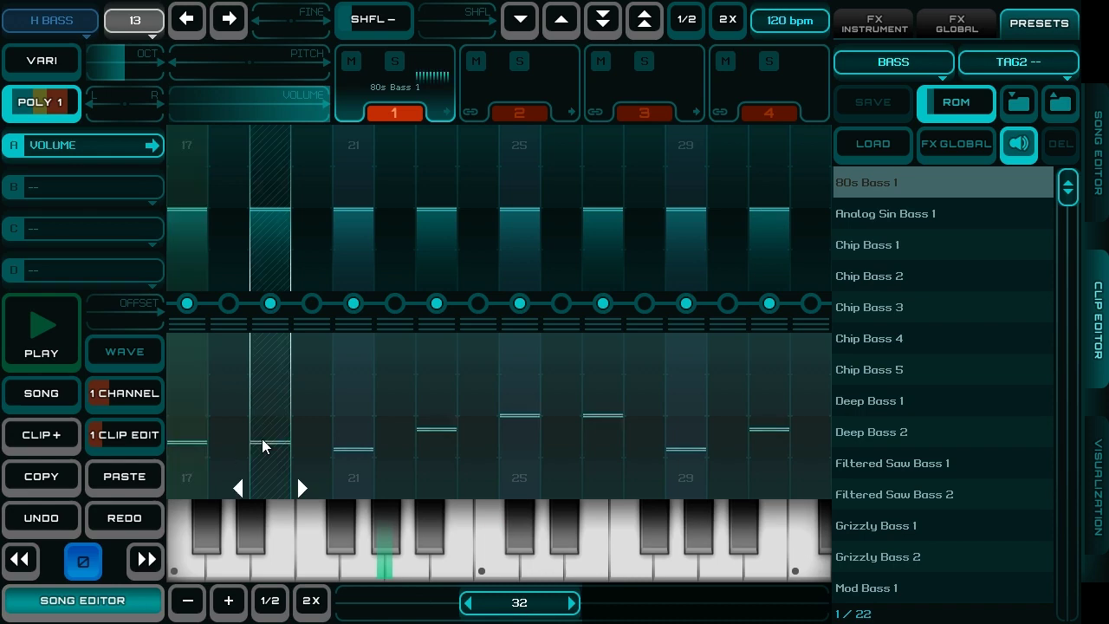
left_click(364, 443)
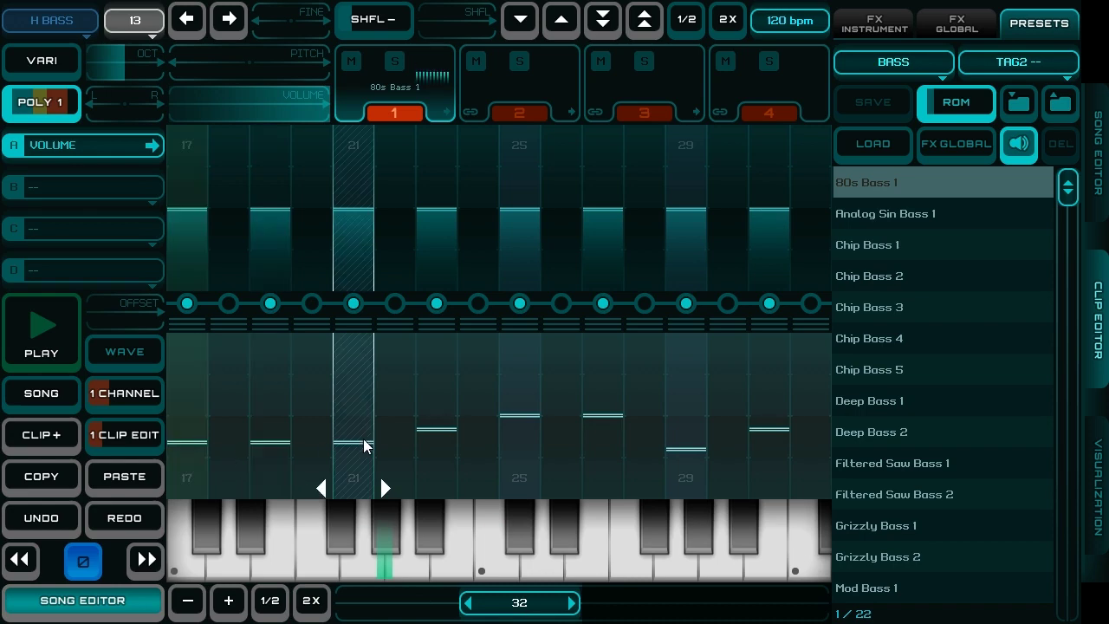
left_click(448, 424)
left_click(447, 428)
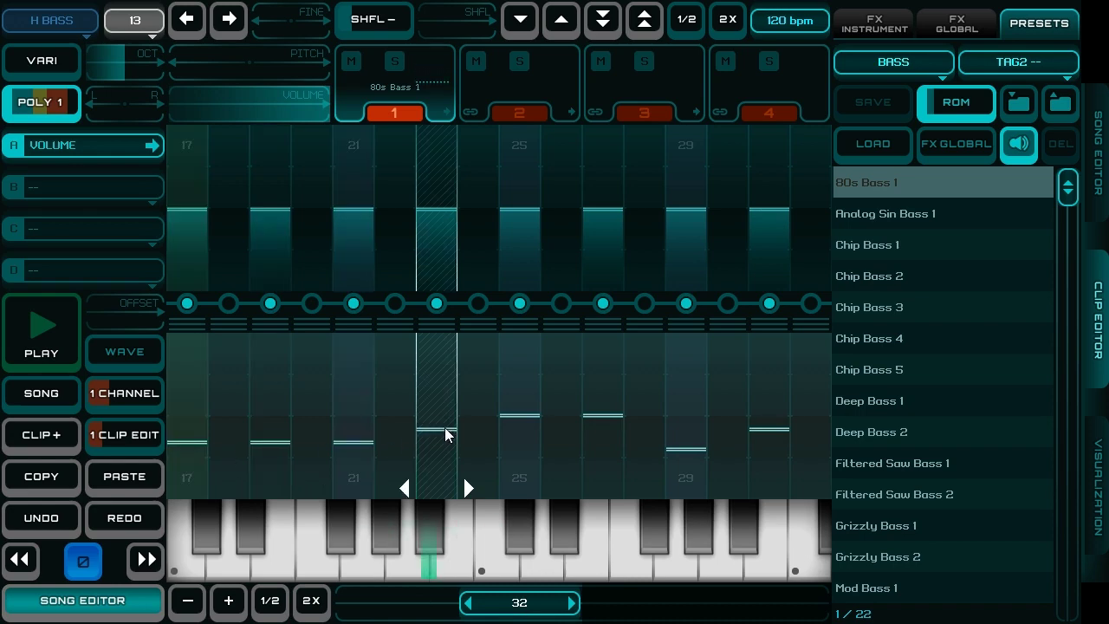
Set the bass notes on steps 25, 27 and 29 to the lower G and step 31 to the upper D#
left_click(526, 450)
left_click(596, 449)
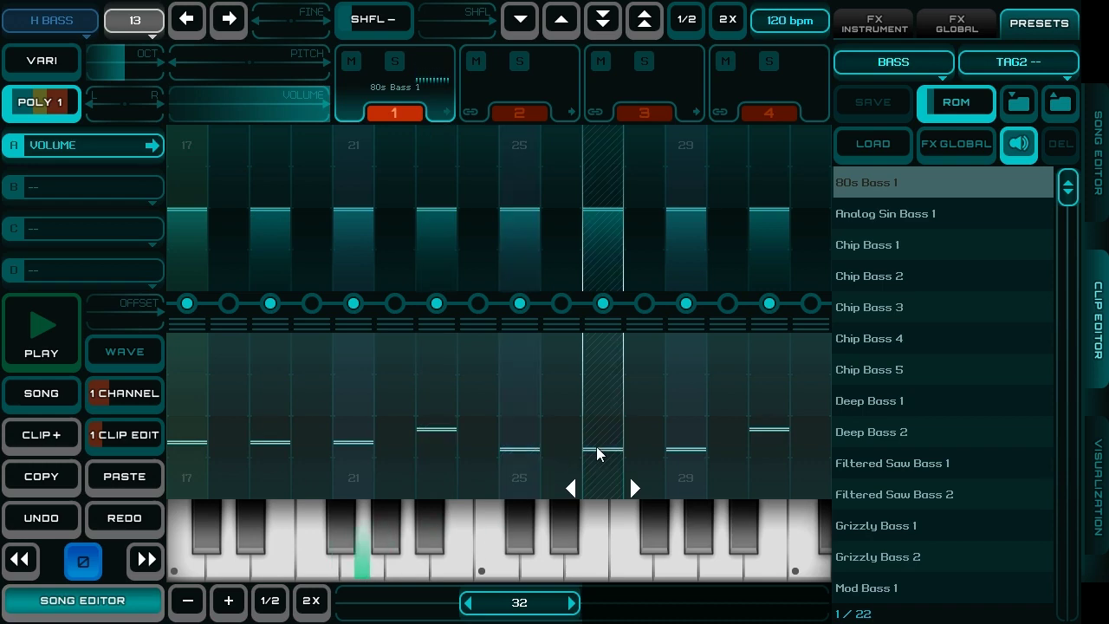
left_click(692, 449)
left_click(776, 403)
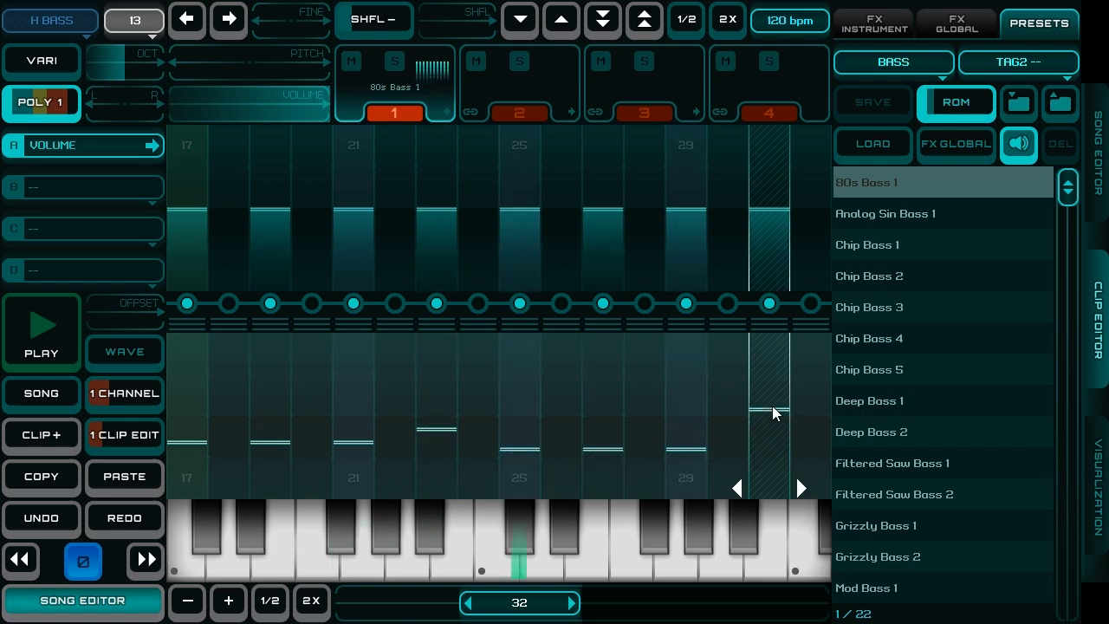
left_click_drag(777, 392, 777, 396)
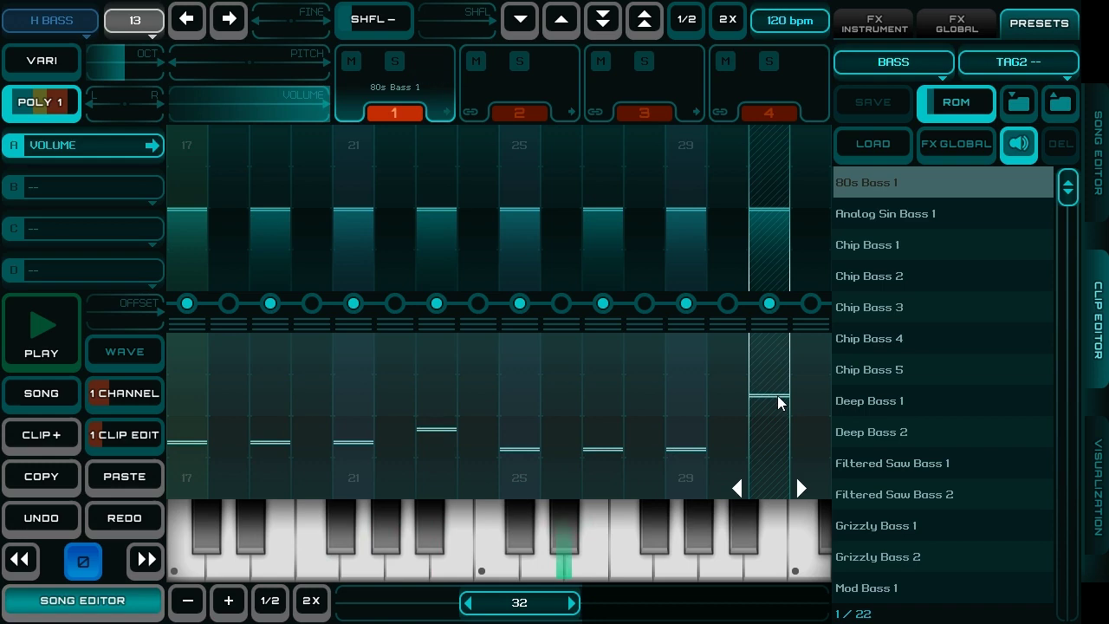
Return to the clip's first 16 steps, play the whole bass line and stop playback
left_click(398, 595)
key("space")
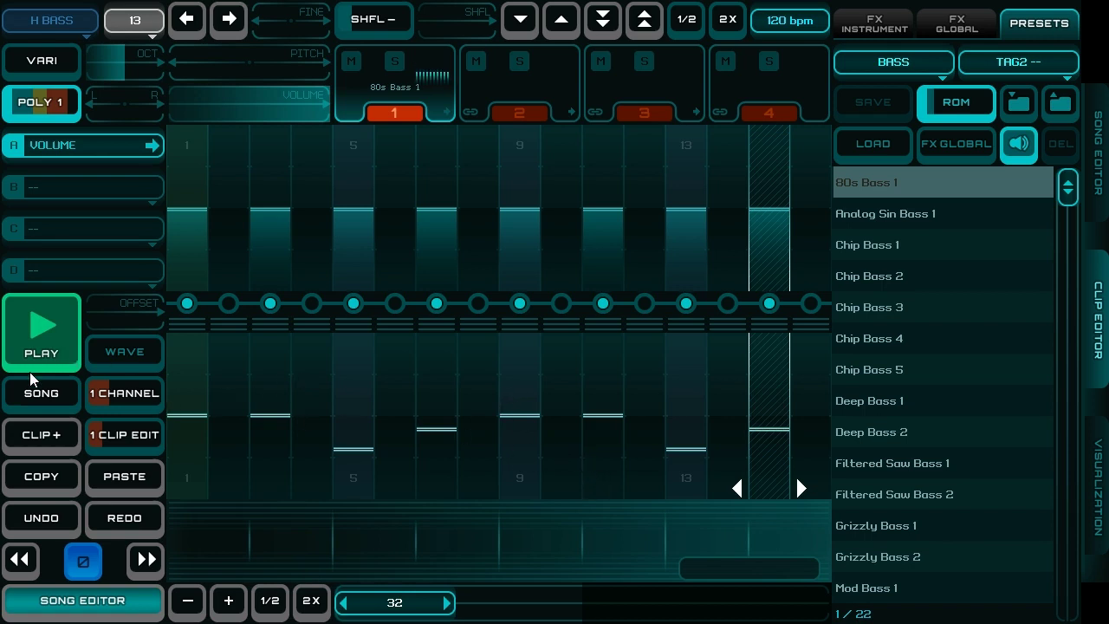
left_click(40, 347)
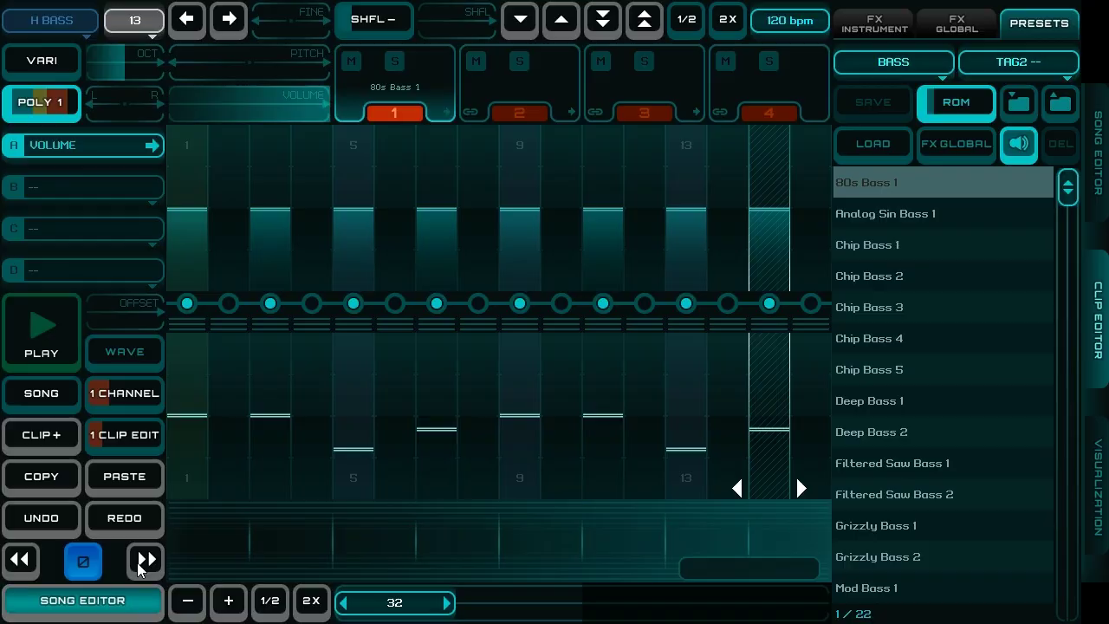
Place blue clip 0 at positions 0 and 2 of the song's second row, and play the song with drums and bass
left_click(136, 606)
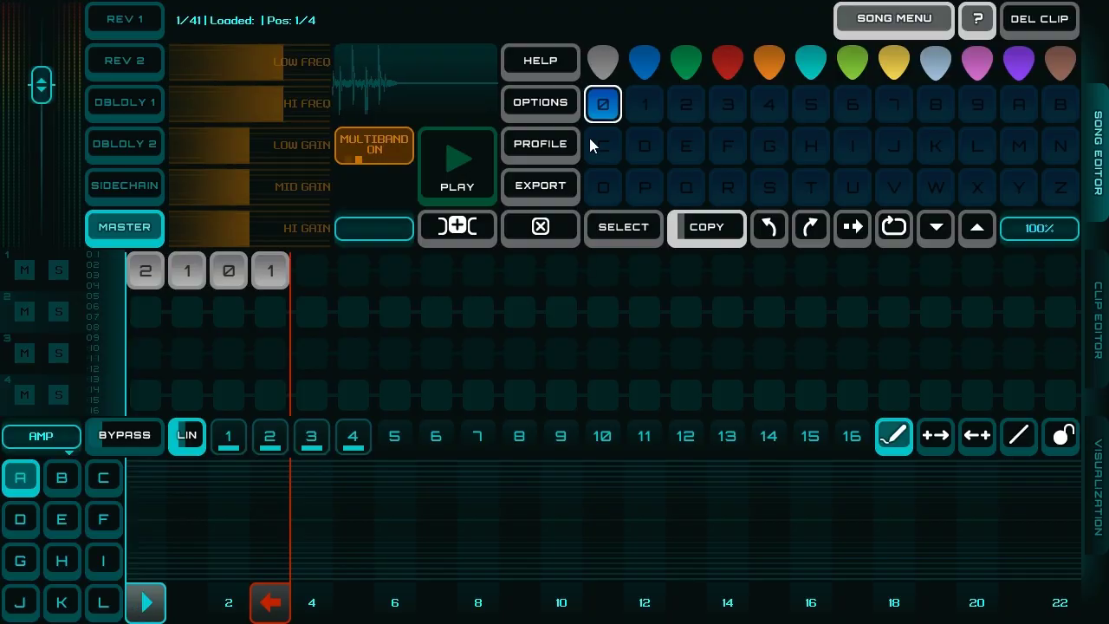
left_click(146, 312)
left_click(229, 312)
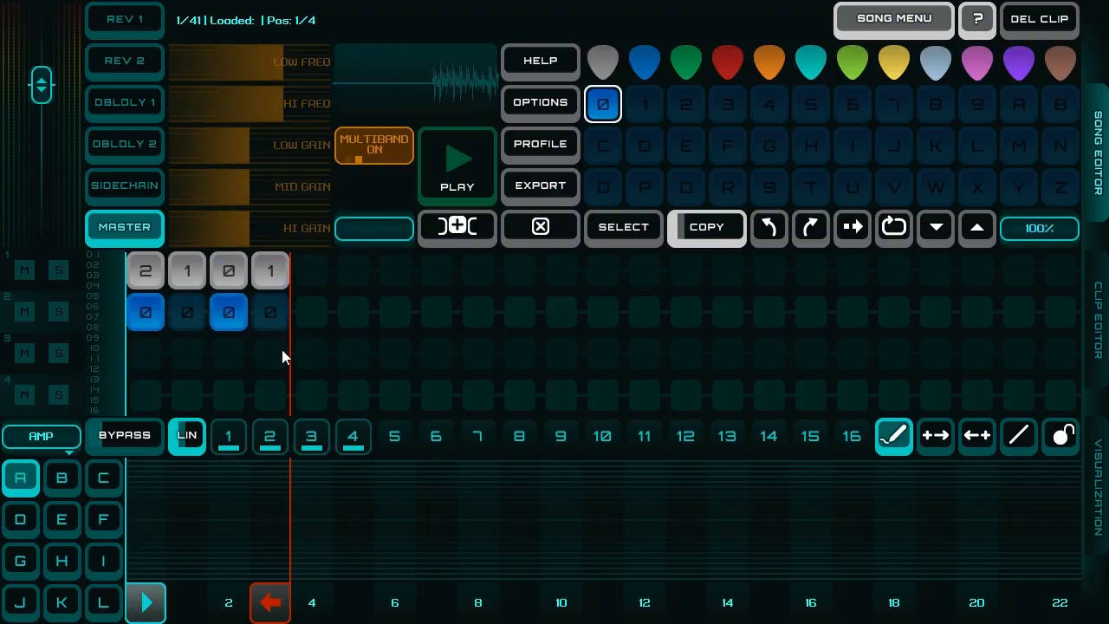
key("space")
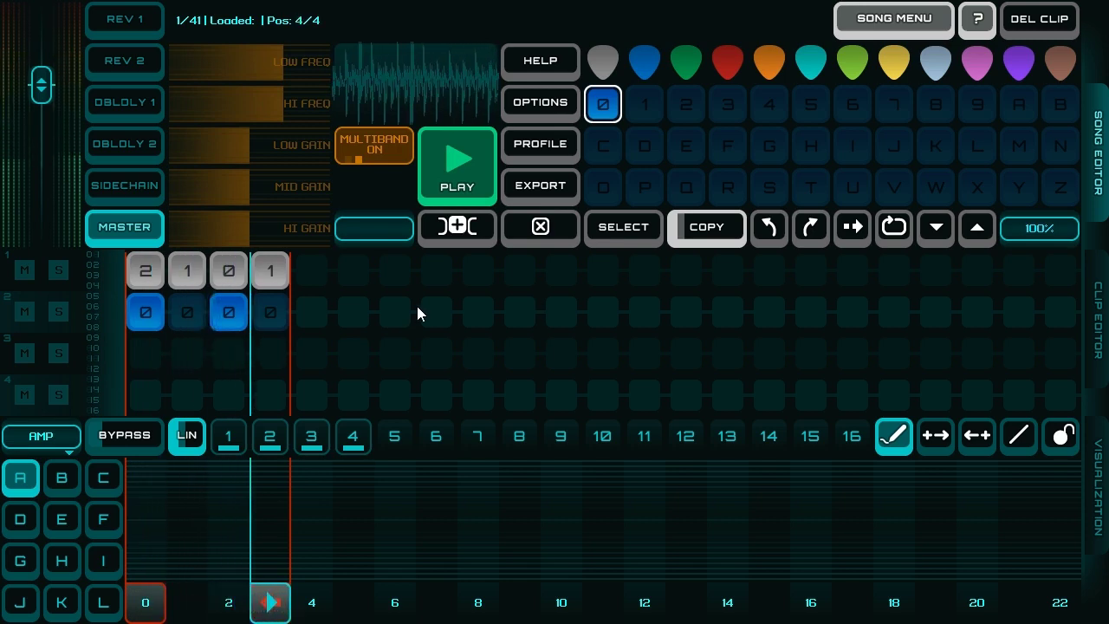
left_click(465, 182)
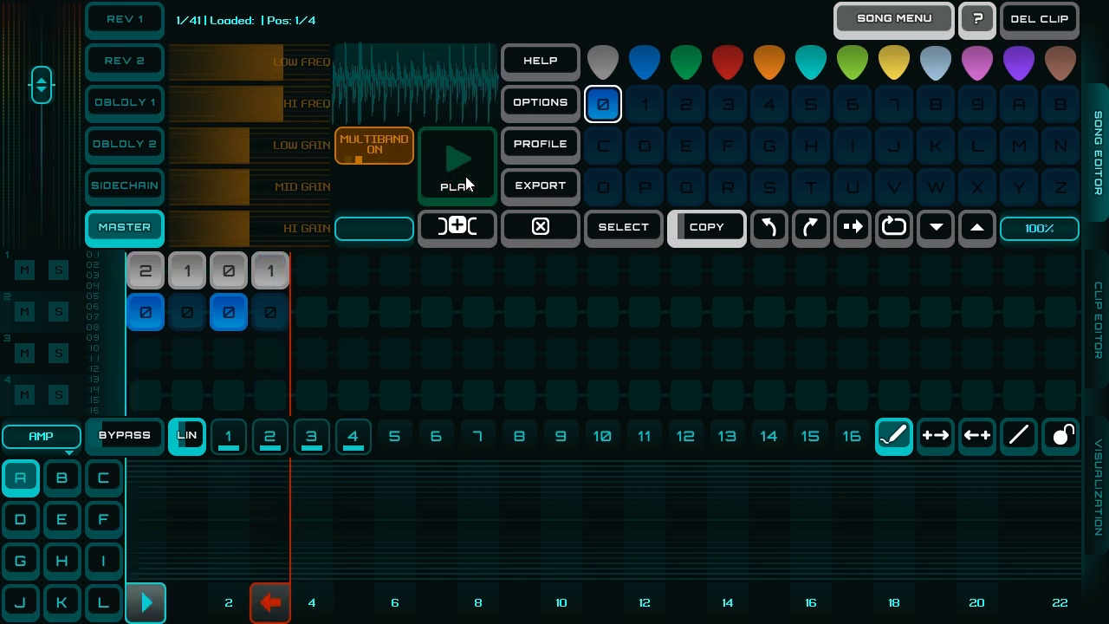
Switch to the green clip group and open its empty clip 0 for editing
left_click(685, 68)
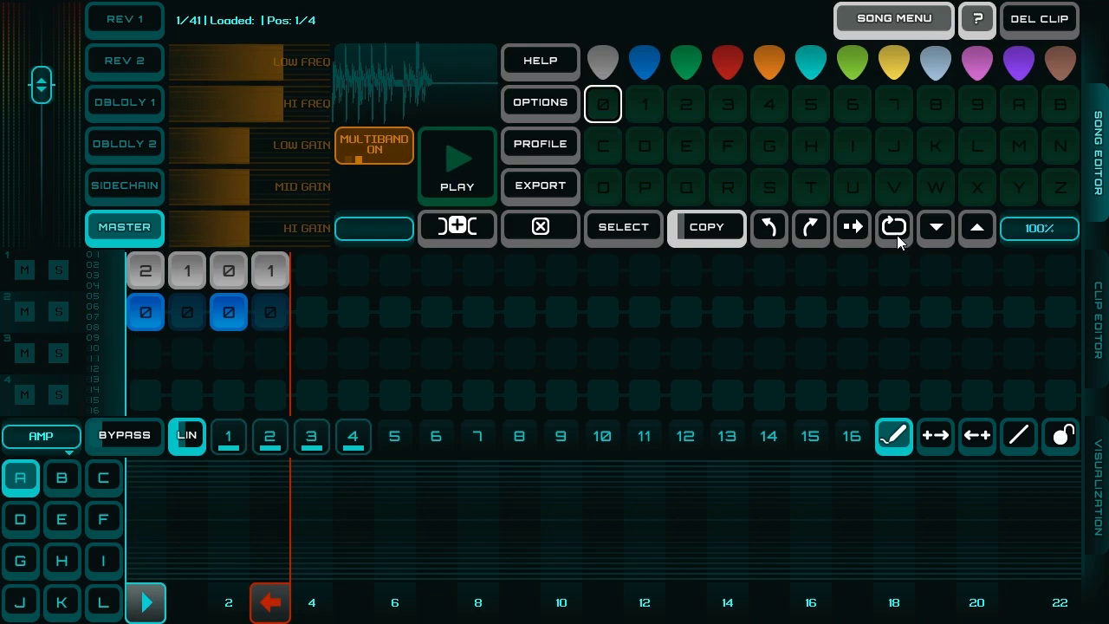
left_click(613, 115)
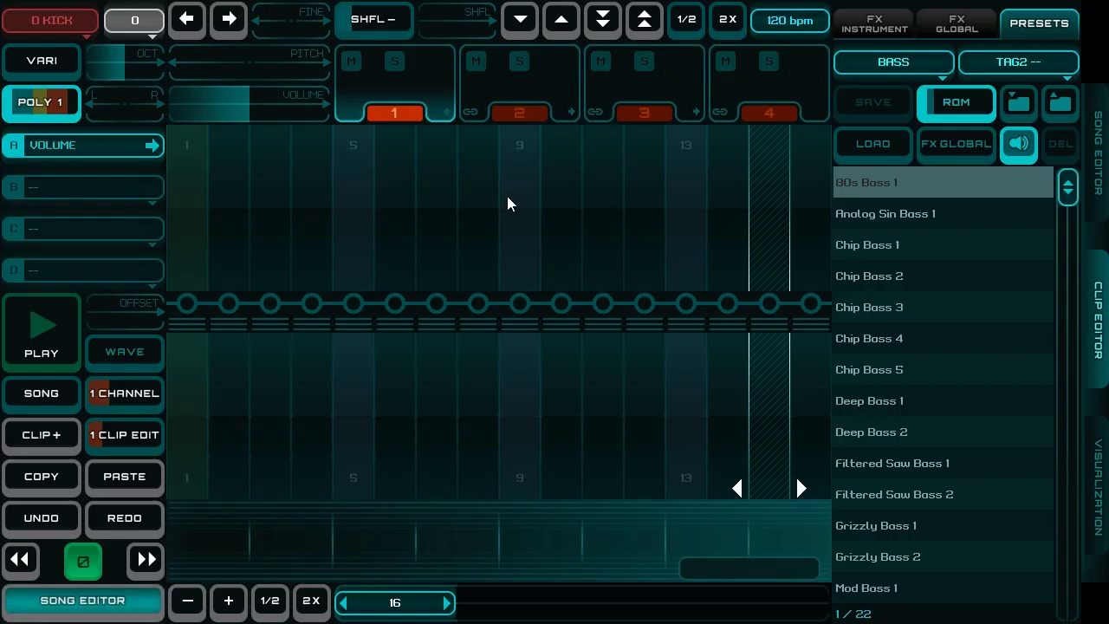
Browse the LEAD and PAD presets and load Synth Pad 1 into the first channel of the green clip
left_click(898, 64)
left_click(901, 232)
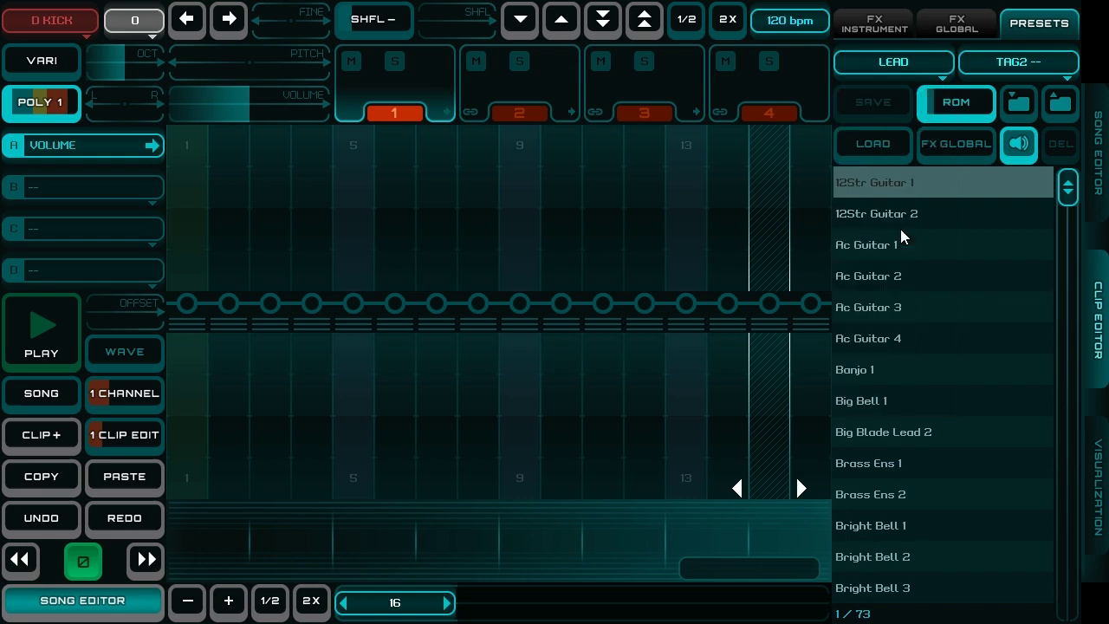
left_click(892, 66)
left_click(911, 278)
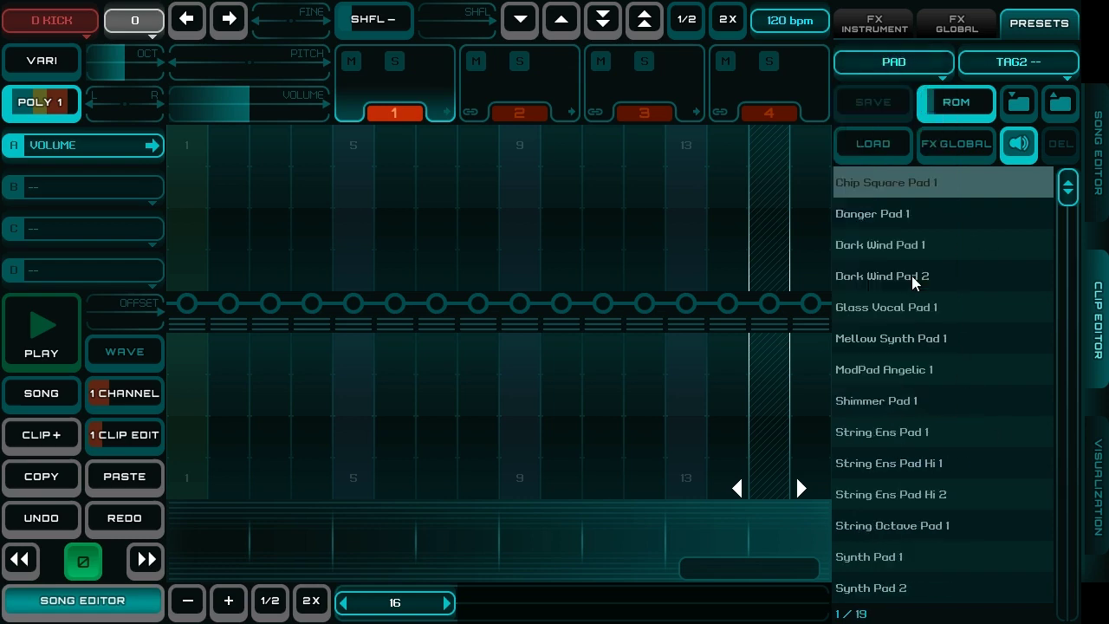
left_click_drag(1072, 196, 1089, 459)
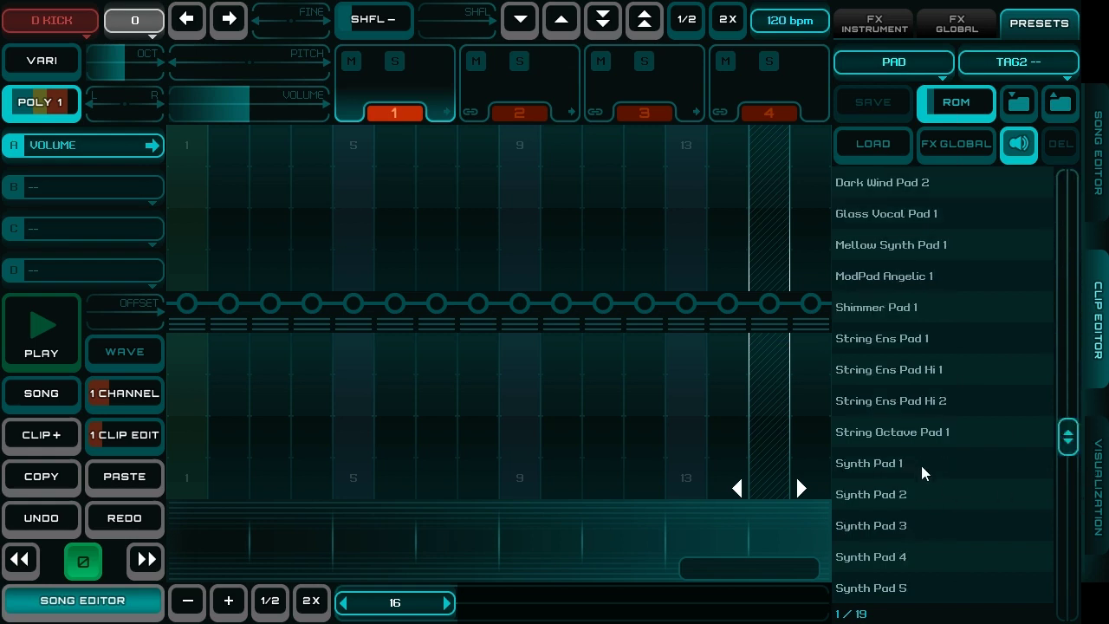
left_click(921, 467)
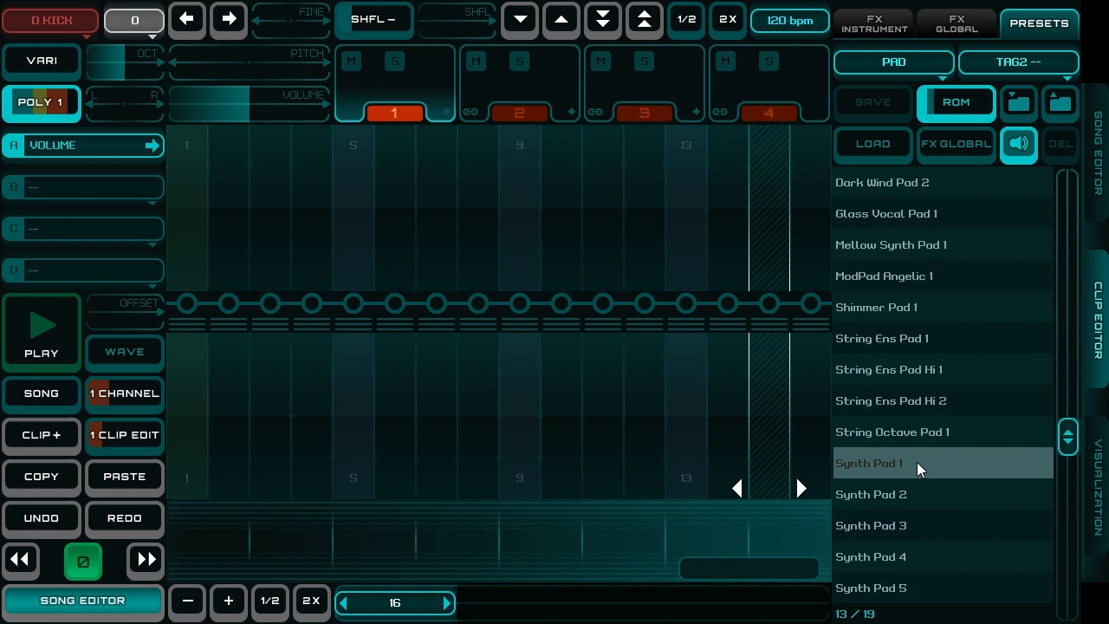
double_click(901, 472)
Set the pad channel's volume to about 38 and enable a chord on step 1
left_click(230, 106)
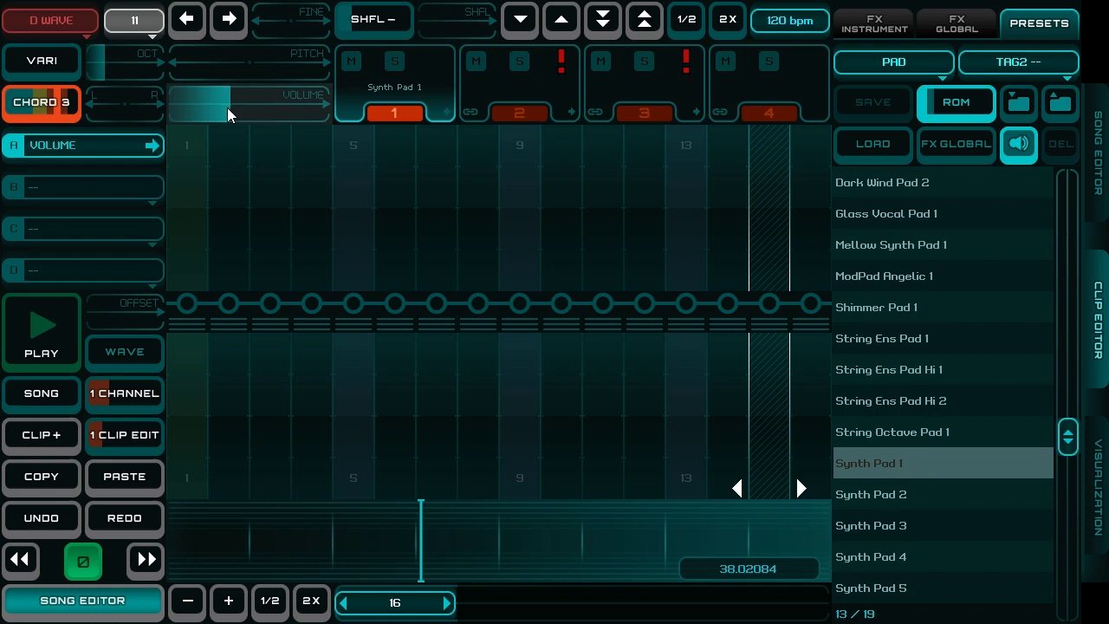
key("Return")
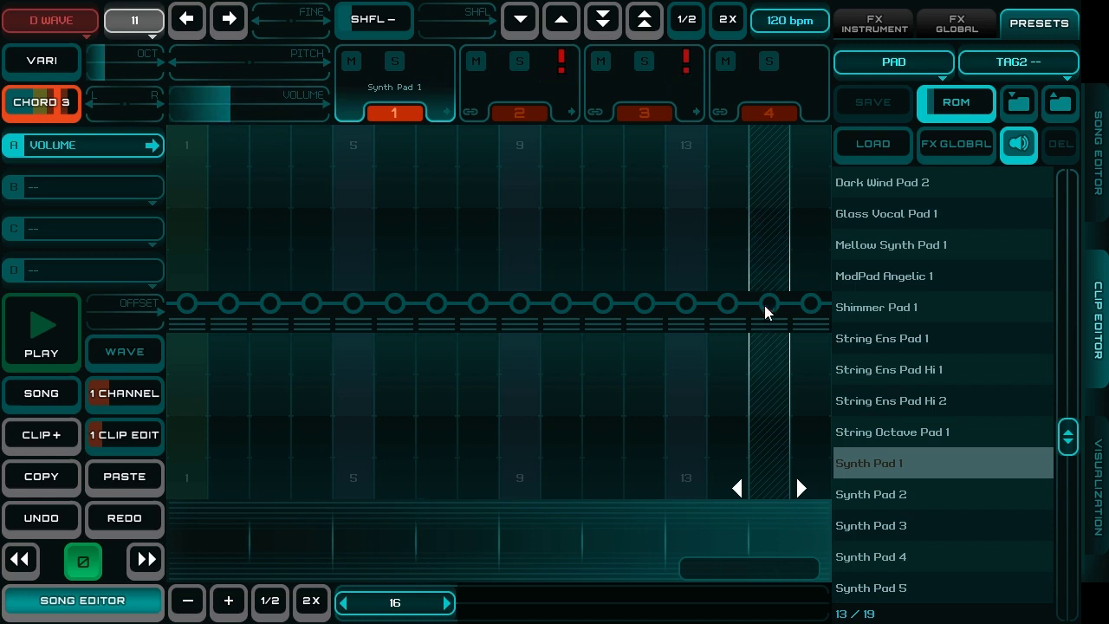
left_click(189, 305)
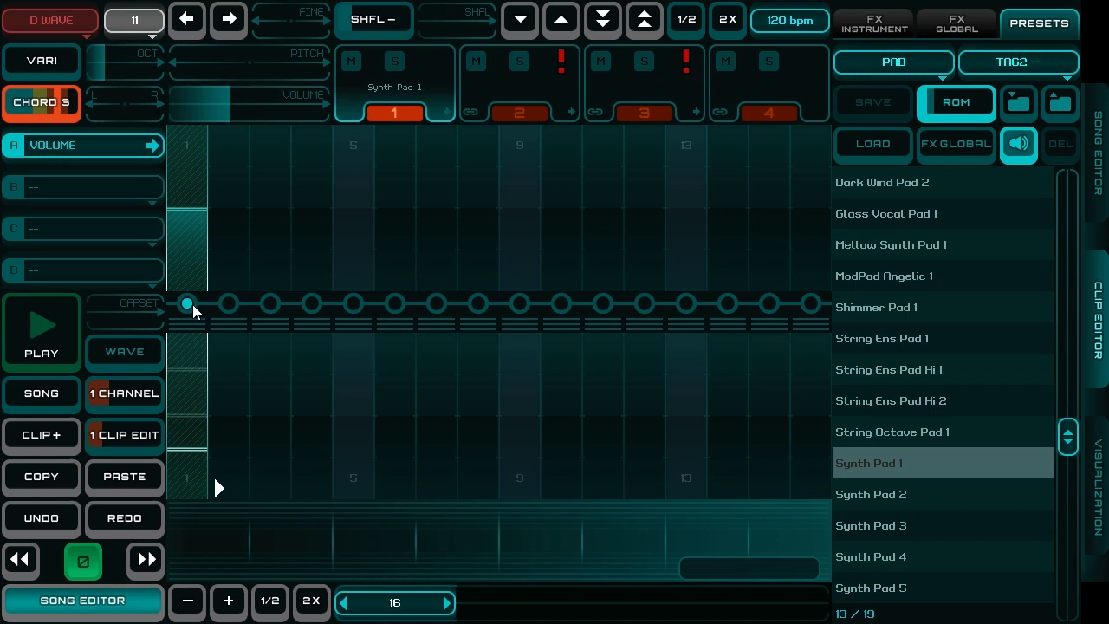
Play the pad clip briefly, stop playback and lower the channel volume to about 24
left_click(24, 347)
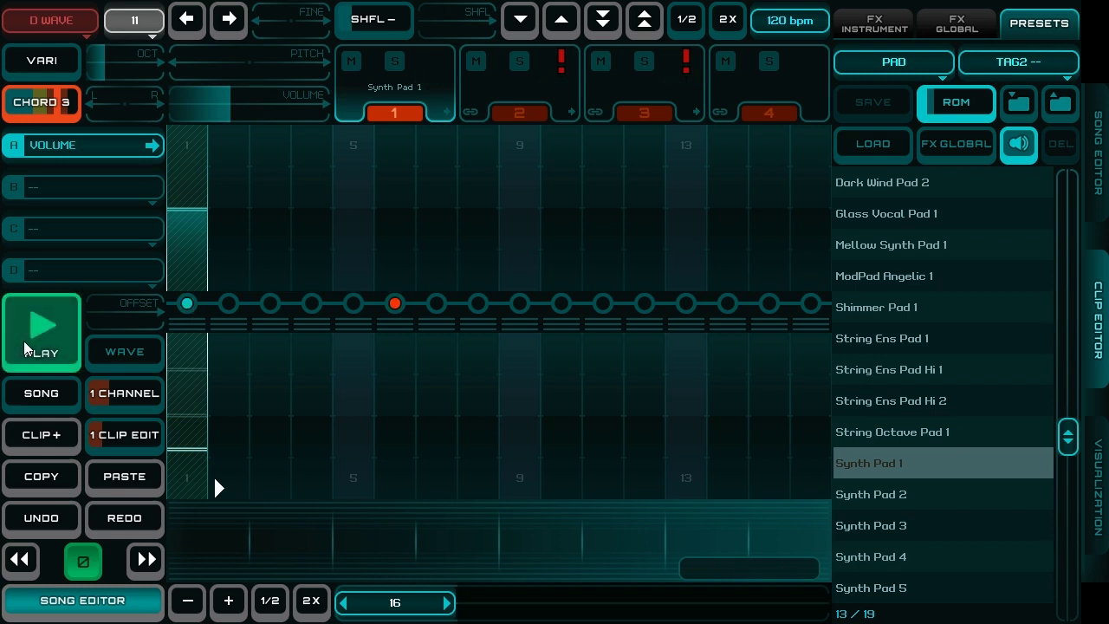
left_click(24, 346)
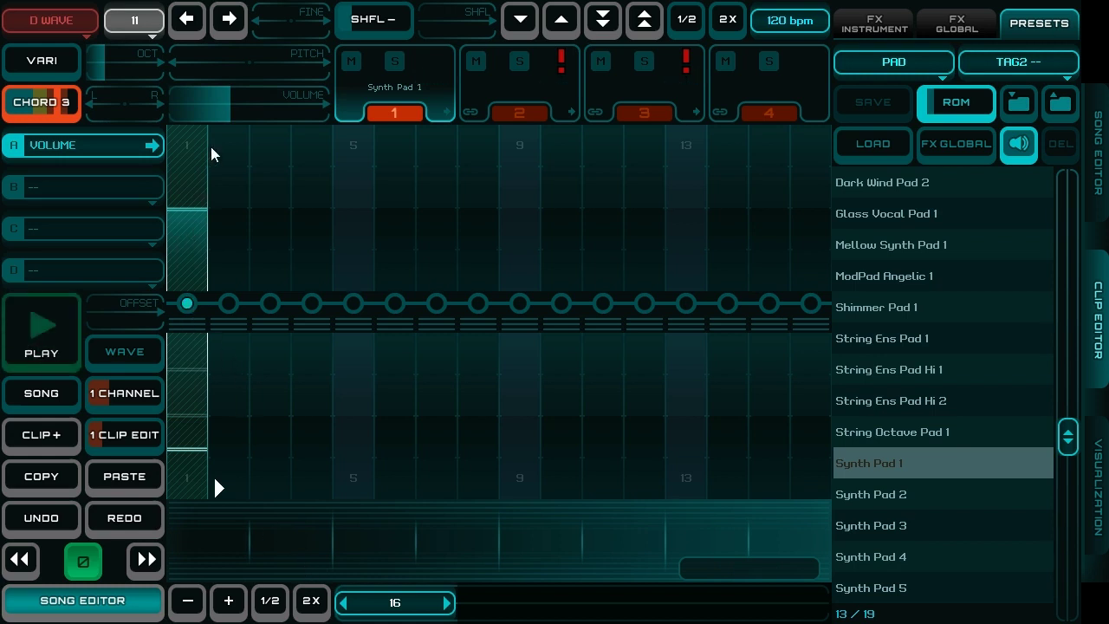
left_click(205, 106)
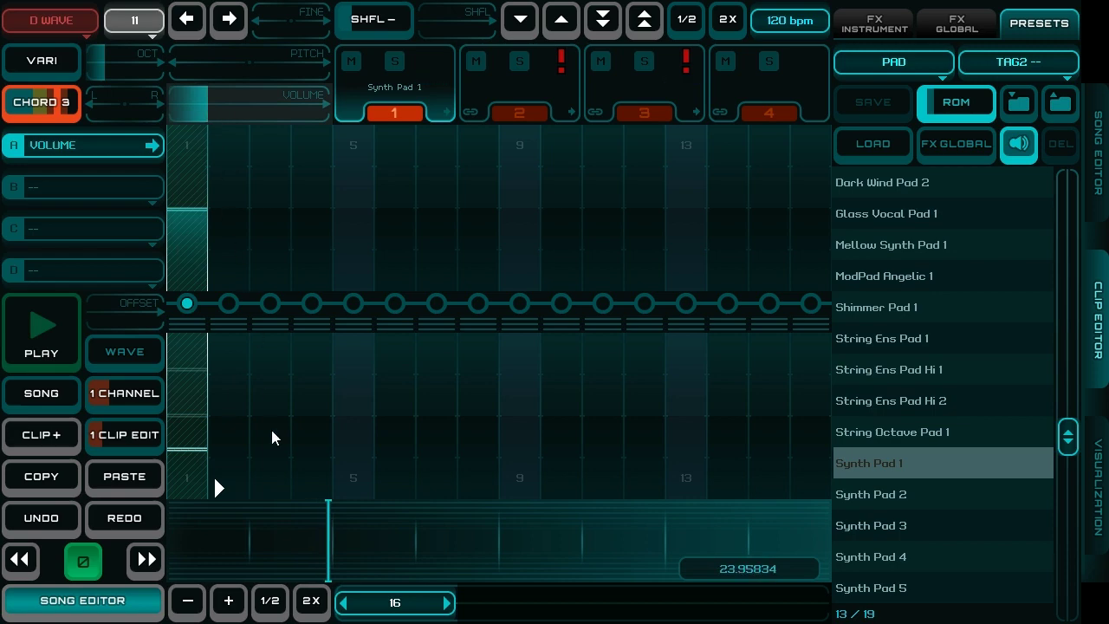
Double the pad clip to 32 steps and set the step 17 chord to the upper F with the lower A and lower F
left_click(310, 604)
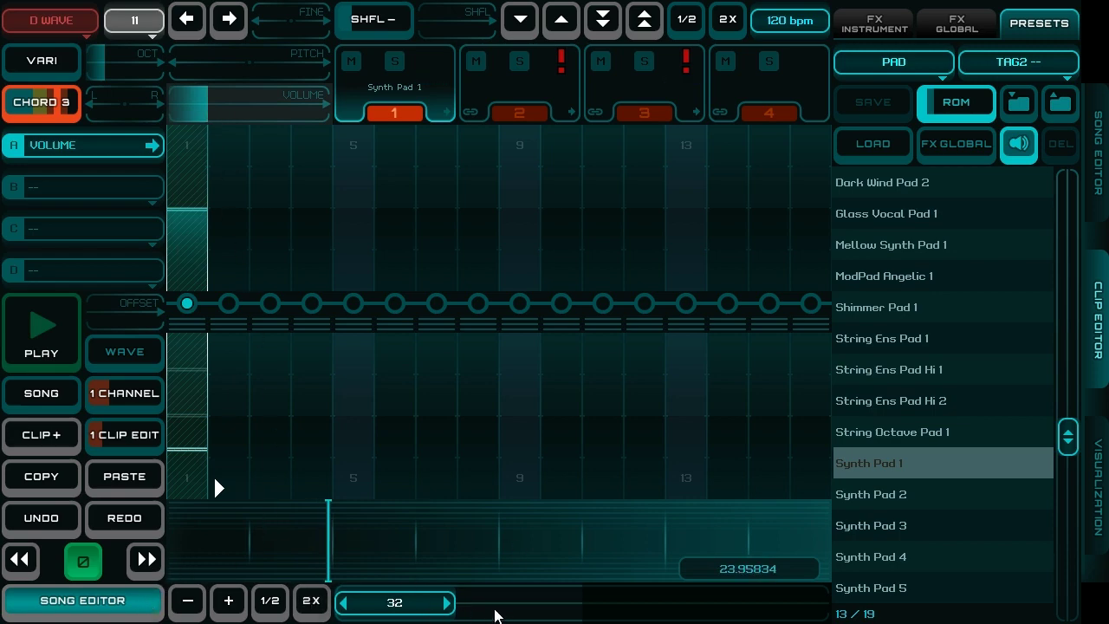
left_click(496, 608)
left_click(189, 382)
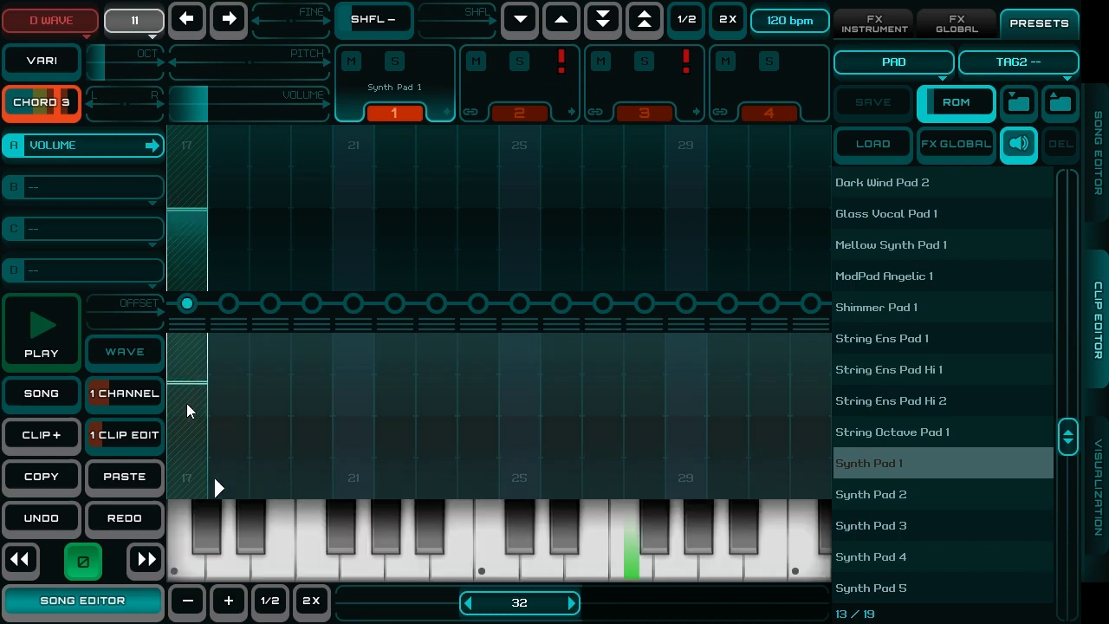
left_click(187, 403)
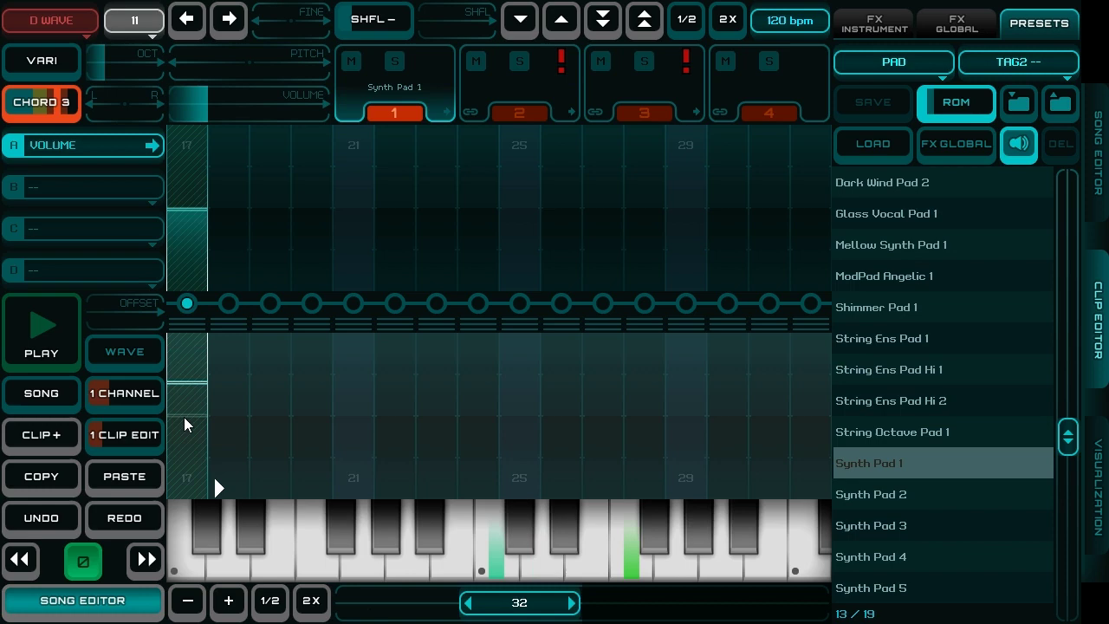
left_click(183, 433)
left_click(185, 438)
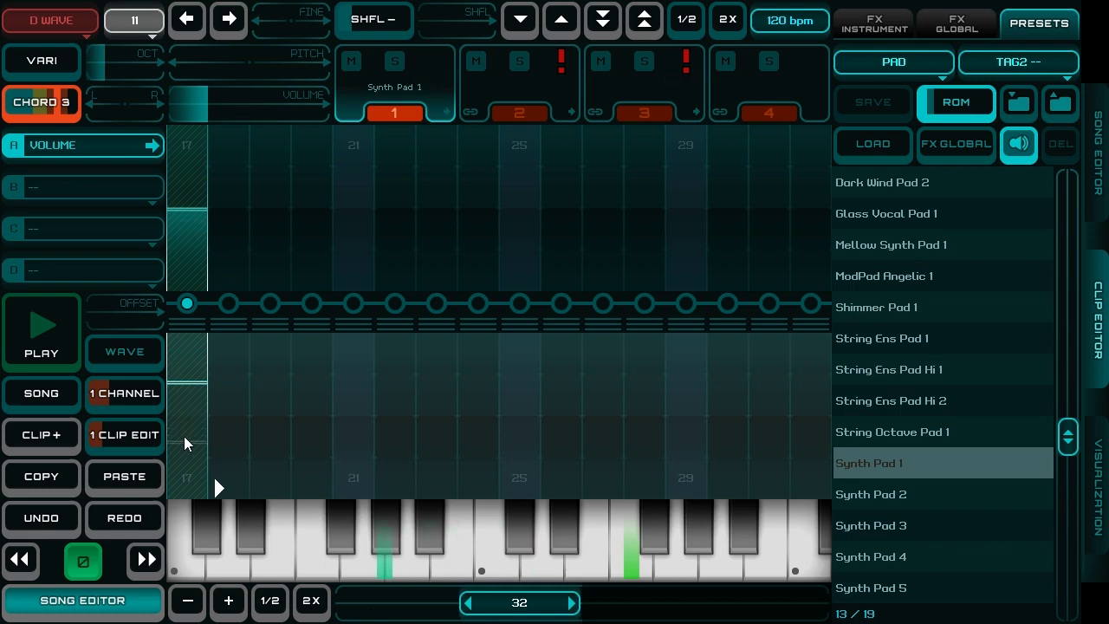
left_click_drag(187, 470, 191, 463)
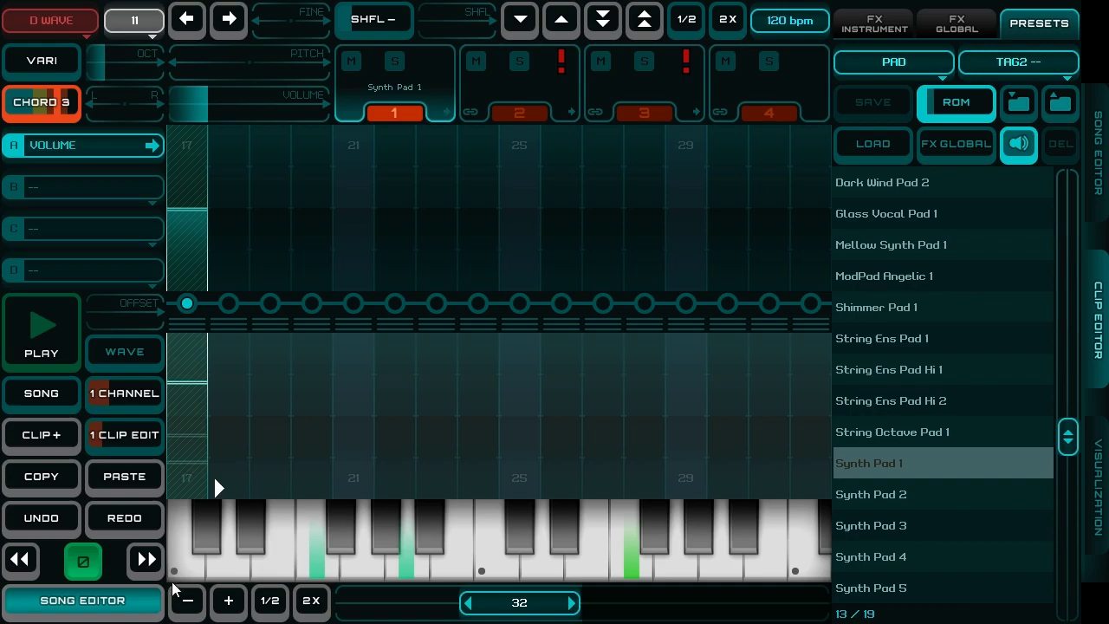
Place green clip 0 at positions 0 and 2 of the song's third row, playing the song to check the pad
left_click(121, 597)
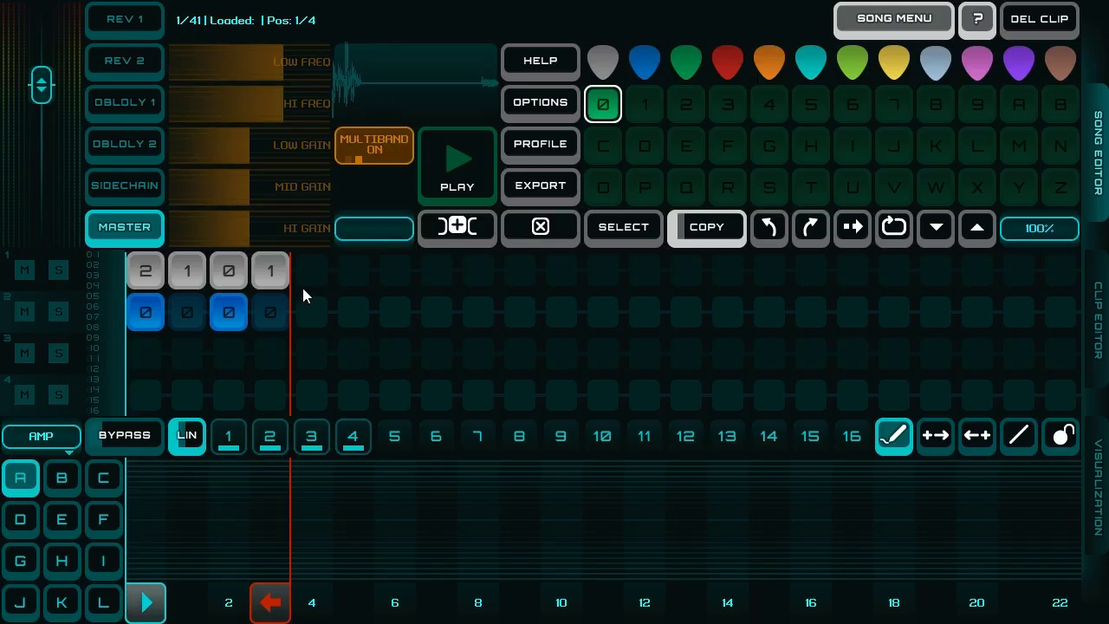
left_click(144, 352)
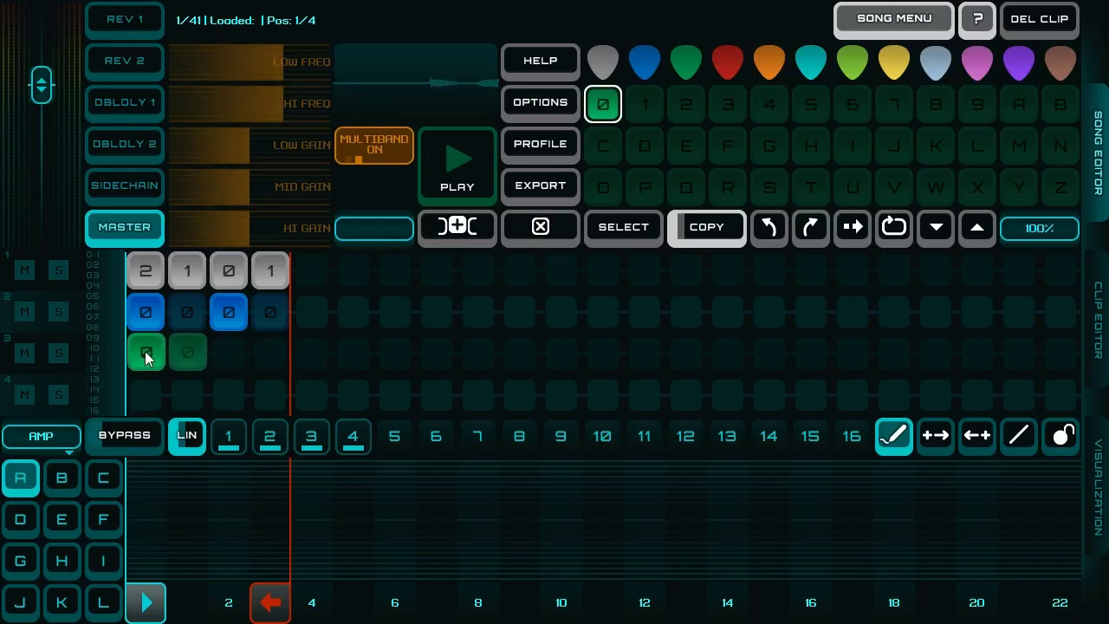
key("space")
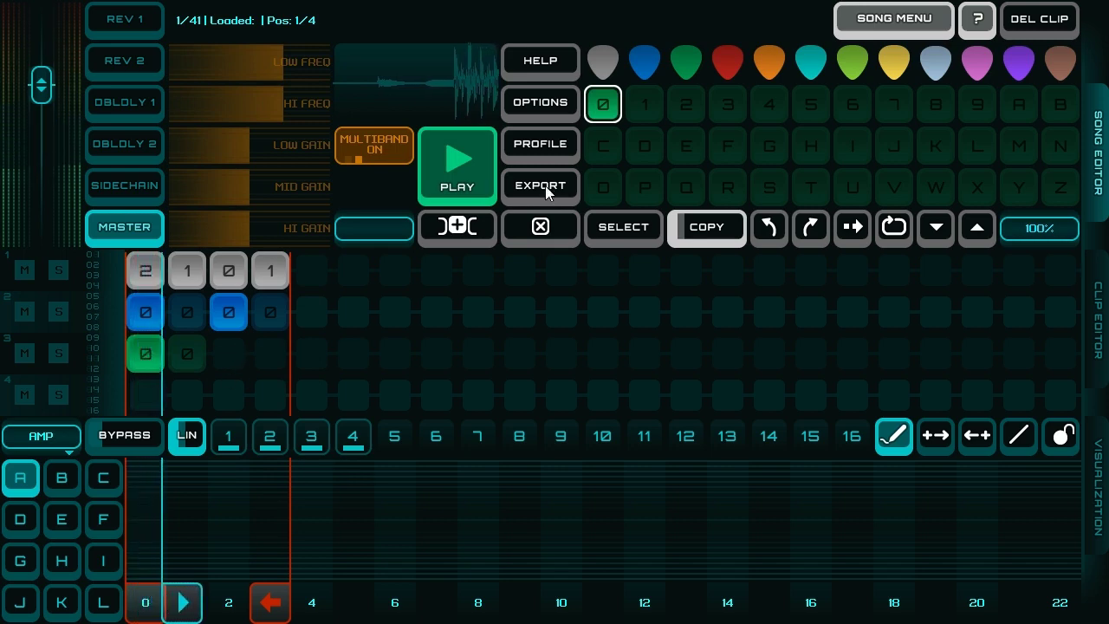
left_click_drag(599, 110, 235, 354)
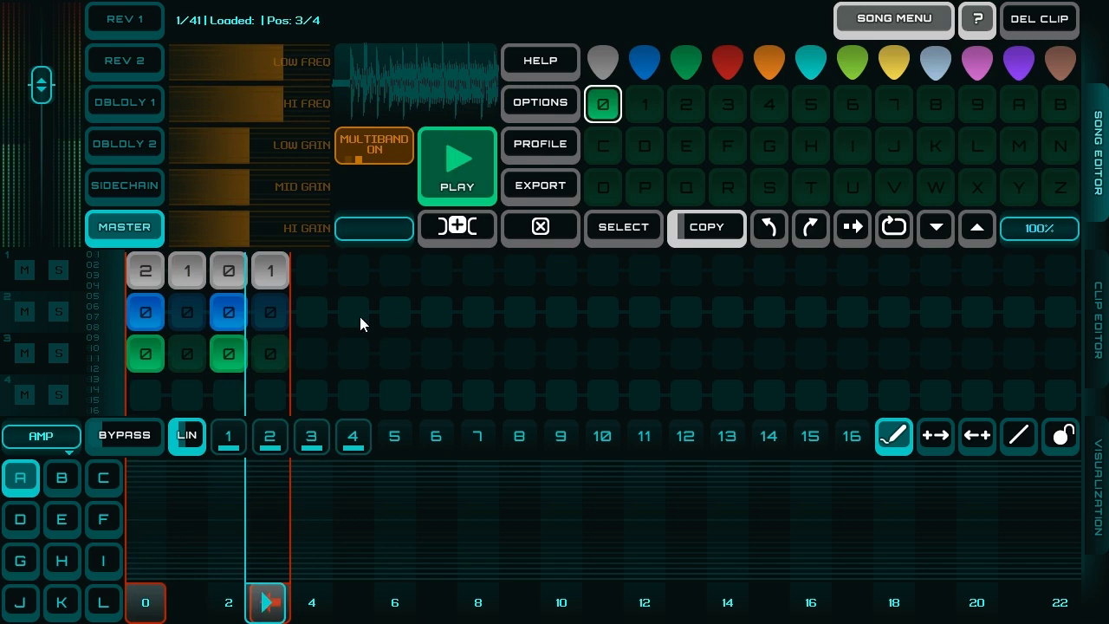
left_click(474, 173)
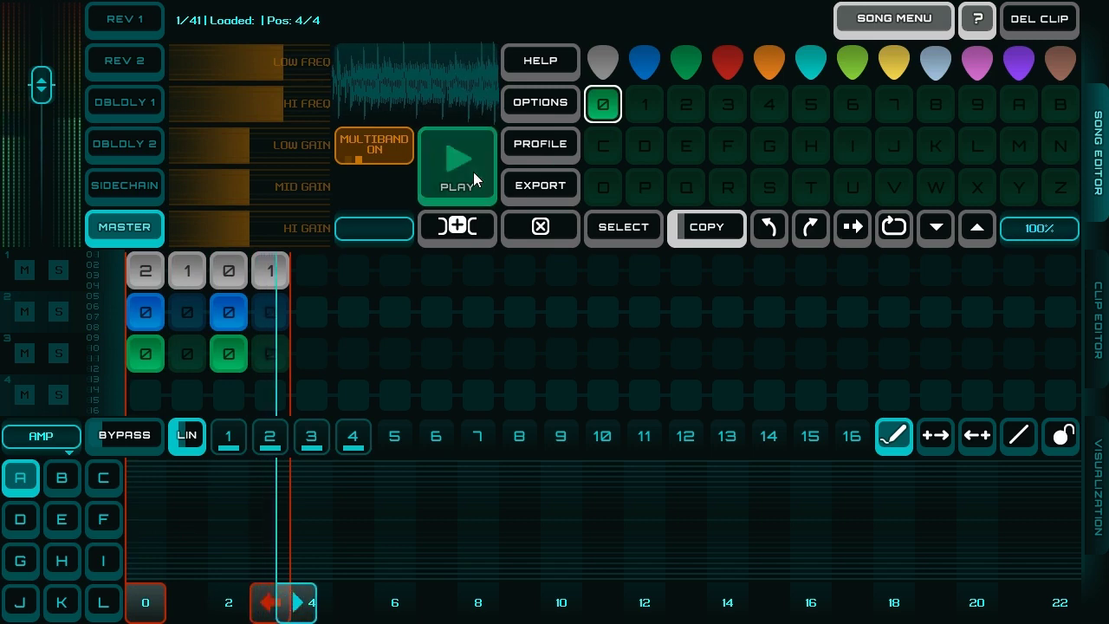
Open blue bass clip 0 and set its notes on steps 17, 19 and 21 to the lower F
left_click(144, 314)
double_click(145, 313)
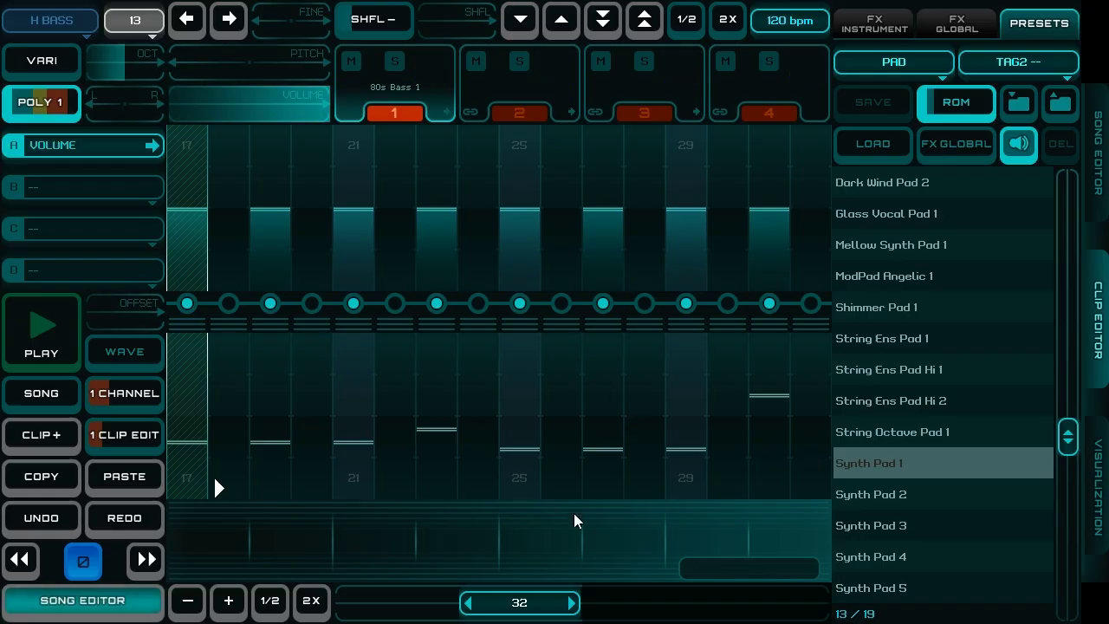
left_click(196, 458)
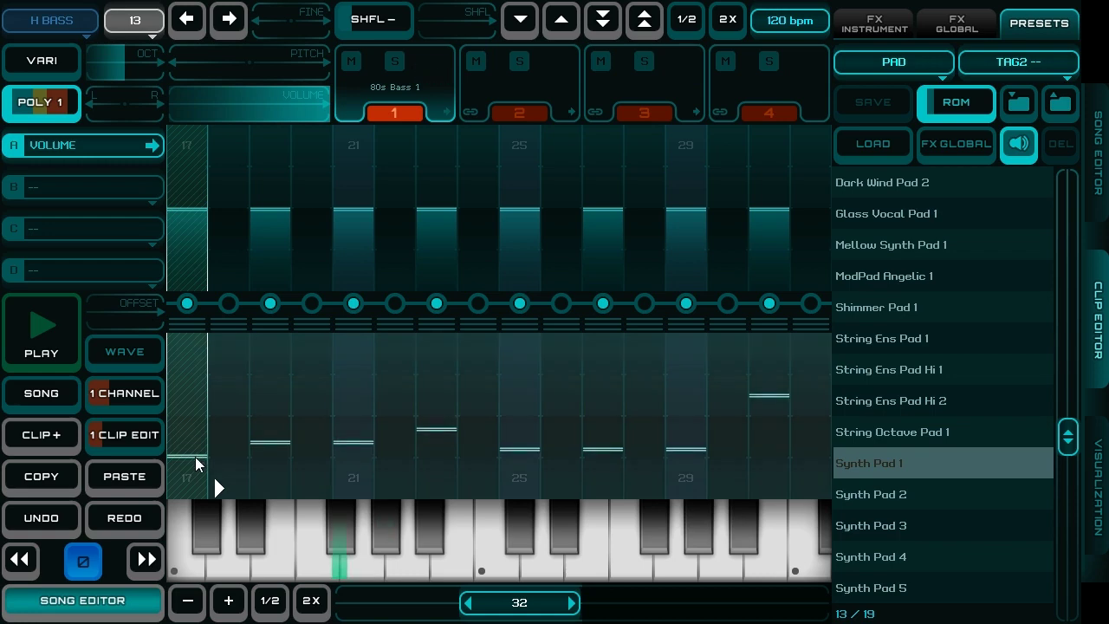
left_click(272, 462)
left_click(357, 478)
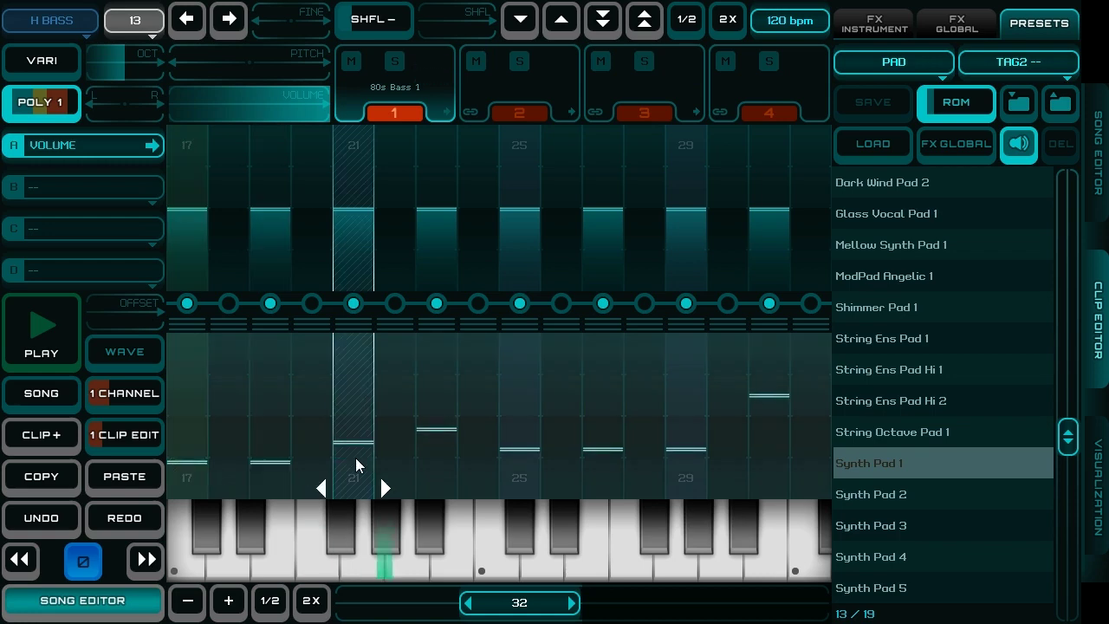
left_click(356, 463)
Set the bass notes on steps 25, 27 and 29 to the lower F
left_click(532, 459)
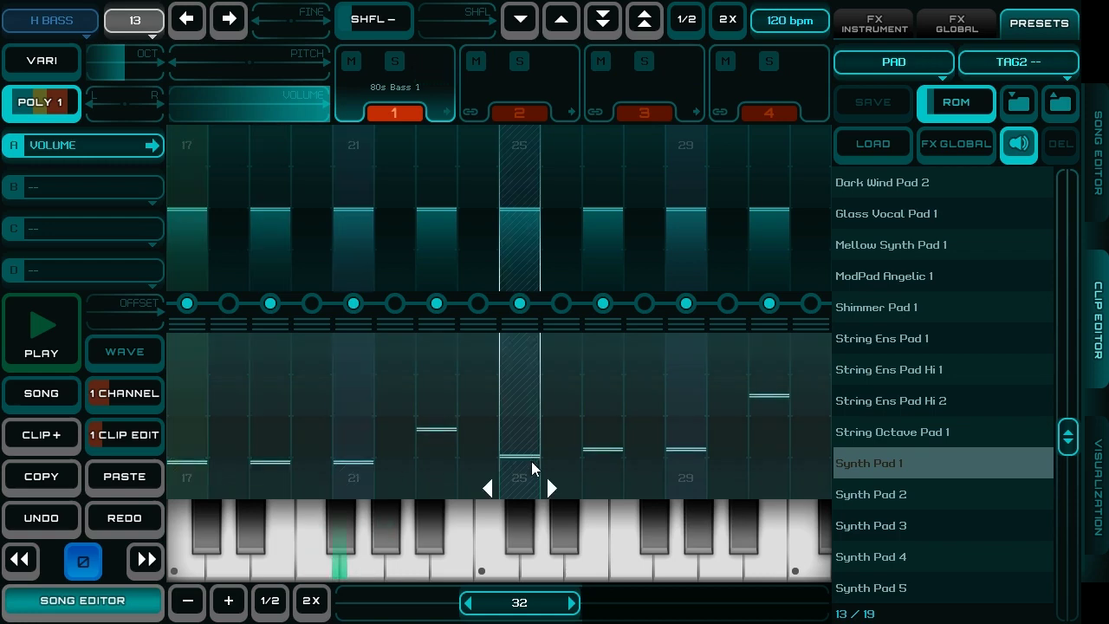
left_click(532, 462)
left_click(617, 459)
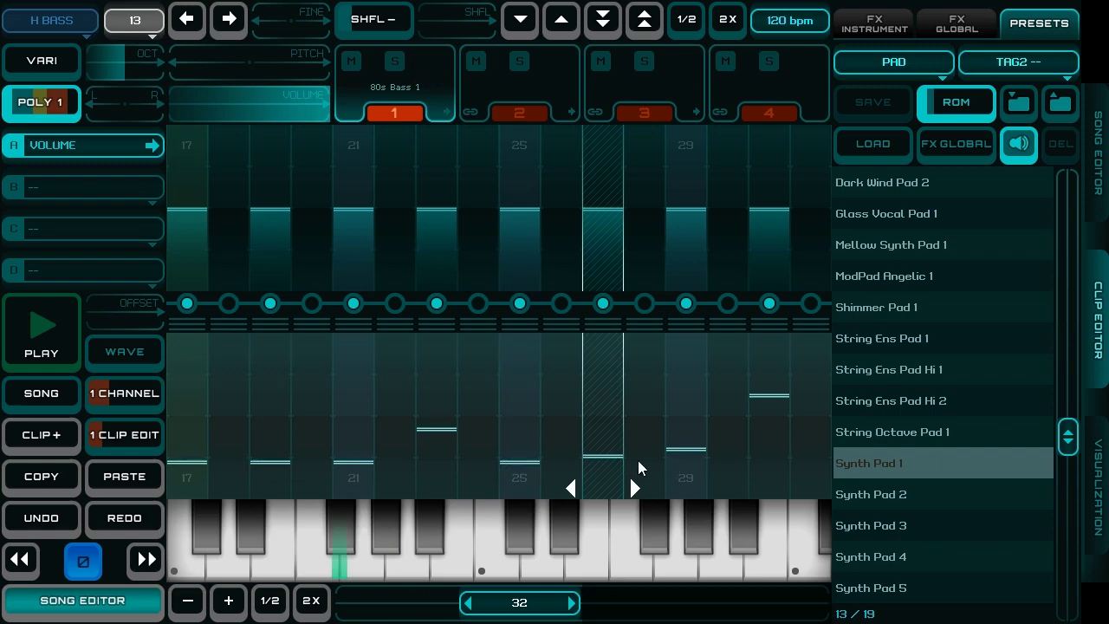
left_click(622, 462)
left_click(681, 458)
left_click(683, 464)
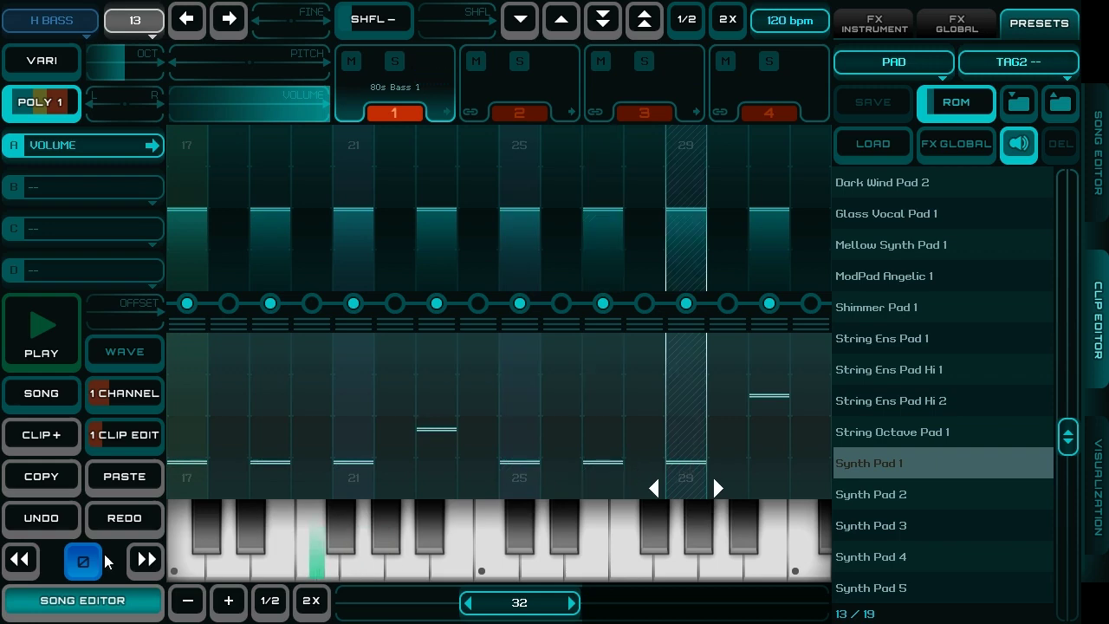
Play the song with the revised bass line, and open the empty clip 0 of the red group for editing
left_click(123, 597)
key("space")
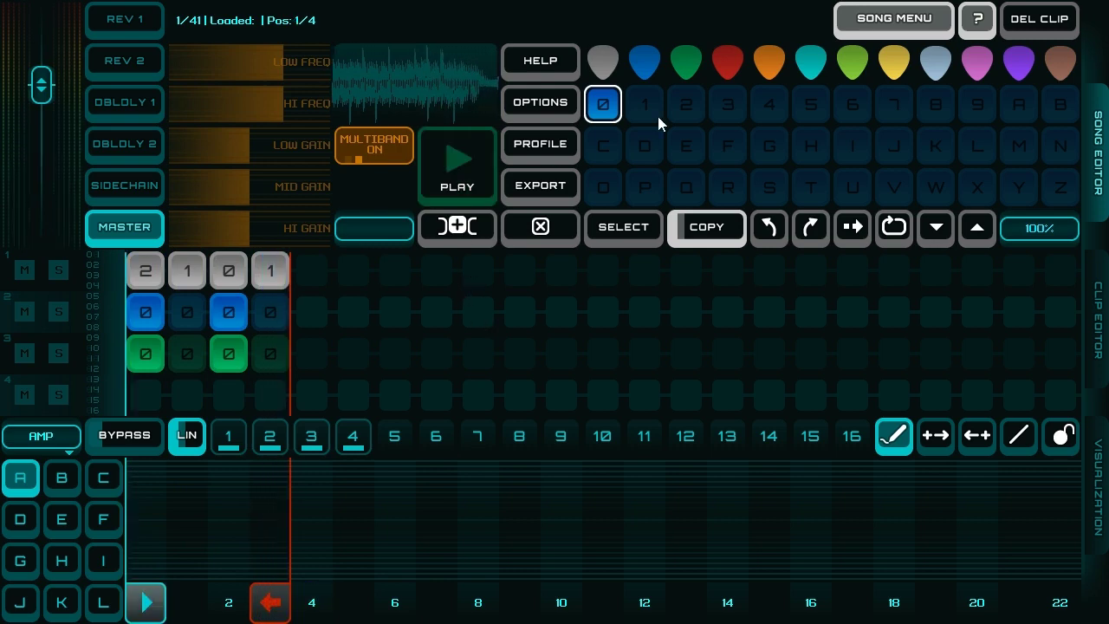
left_click(894, 226)
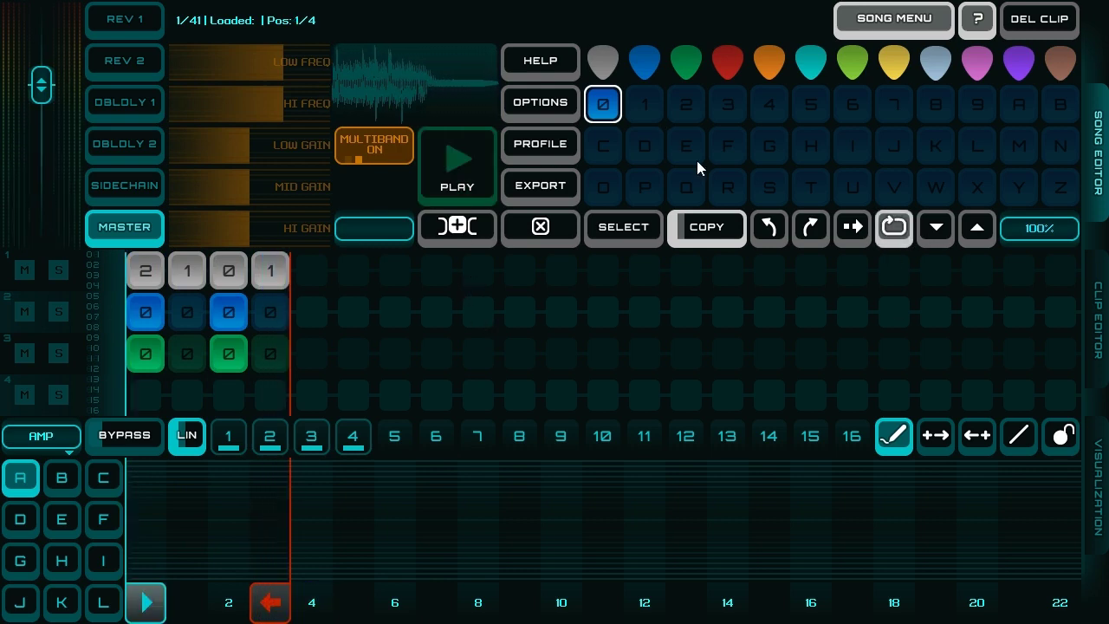
double_click(603, 103)
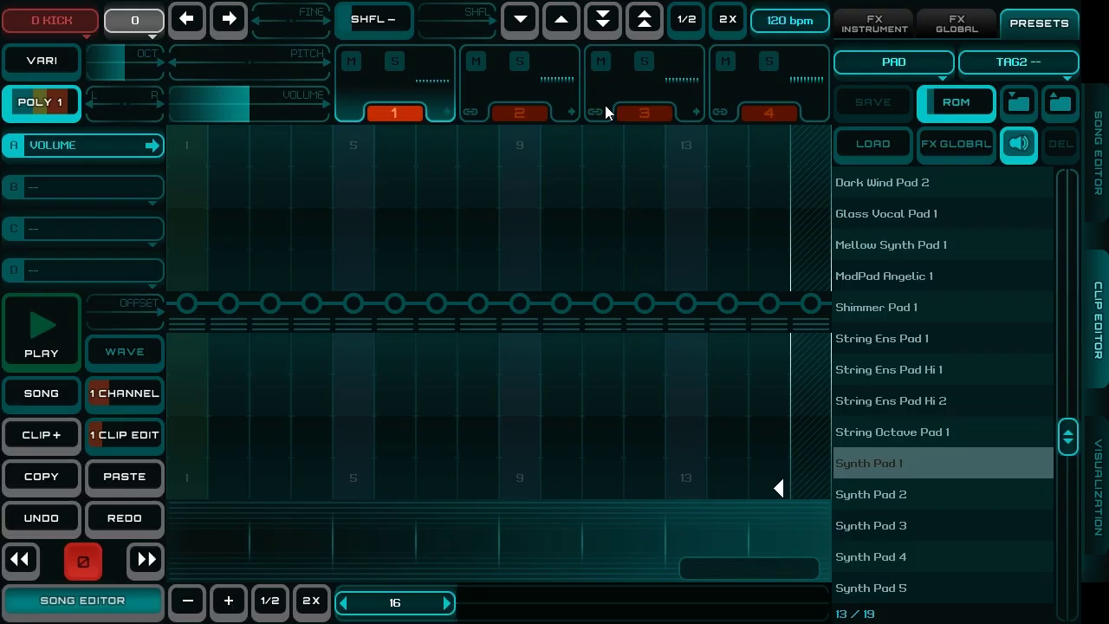
Filter the presets to LEAD and audition the Bright Bell presets and Big Blade Lead 2
left_click(845, 59)
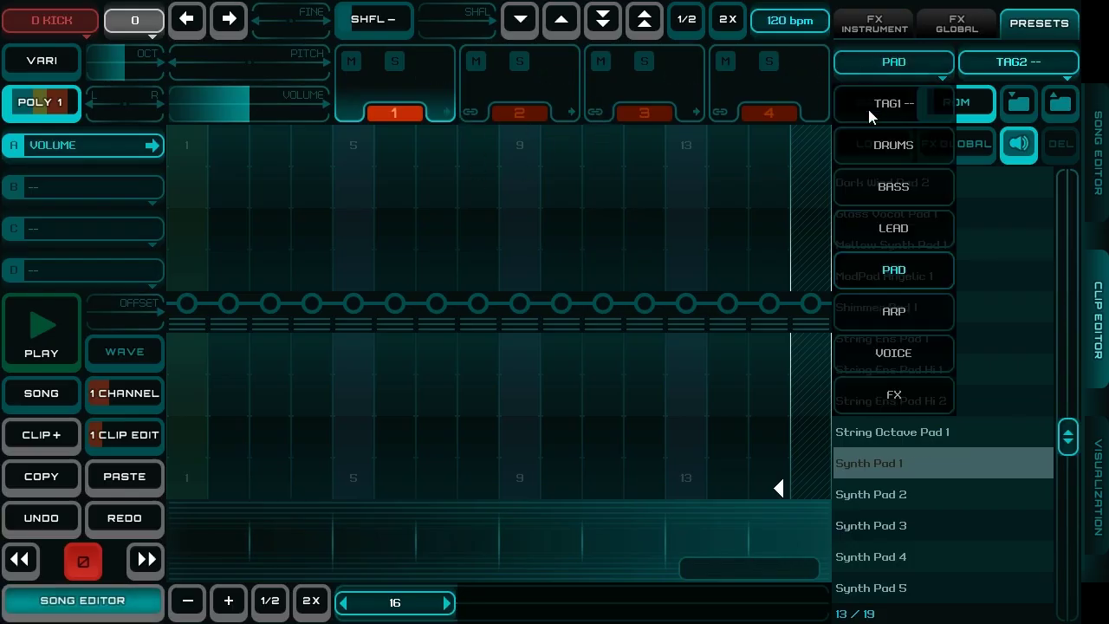
left_click(892, 227)
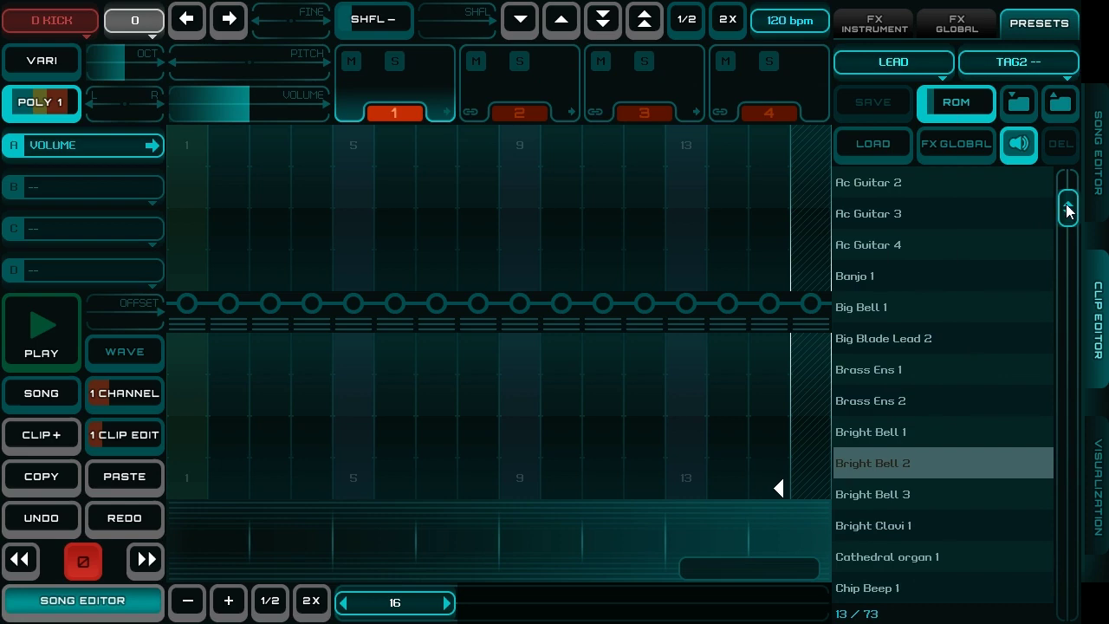
left_click(875, 440)
left_click(898, 492)
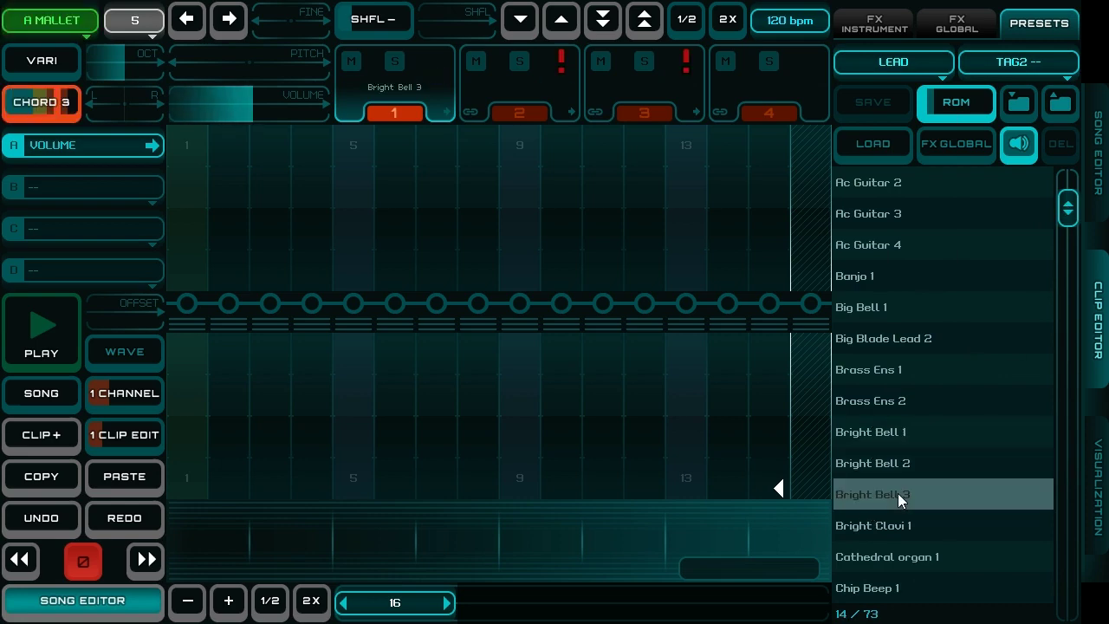
left_click(906, 464)
left_click(899, 336)
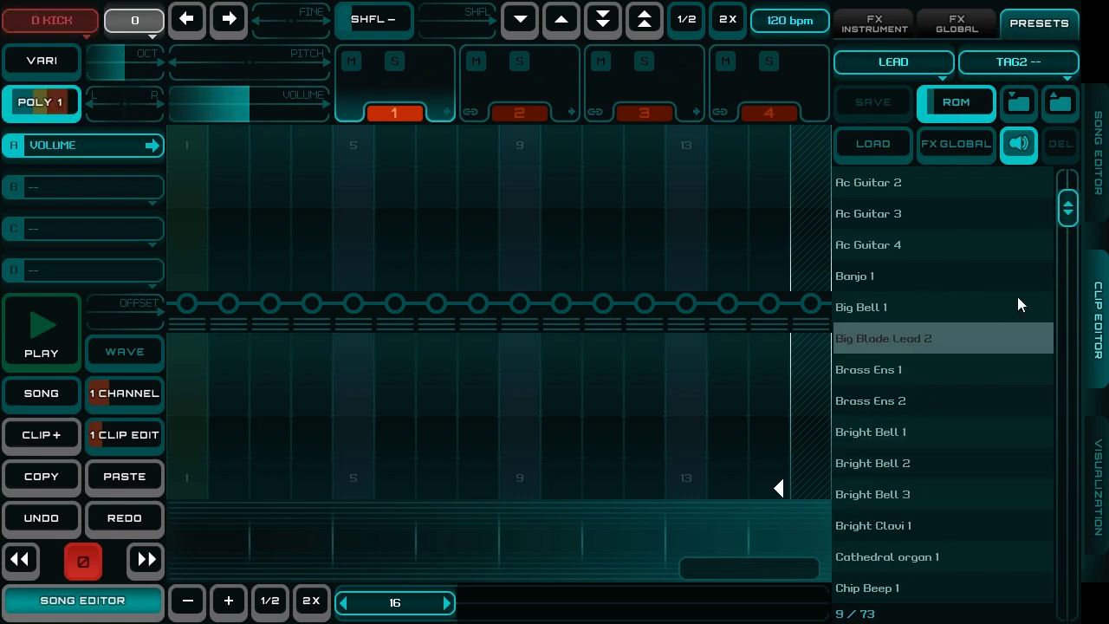
Audition the Trumpet Lead, Trance Supersaw and Synth short bright lead presets, and choose Synth Bright Lead 2 for the lead instrument
left_click_drag(1065, 226, 1062, 578)
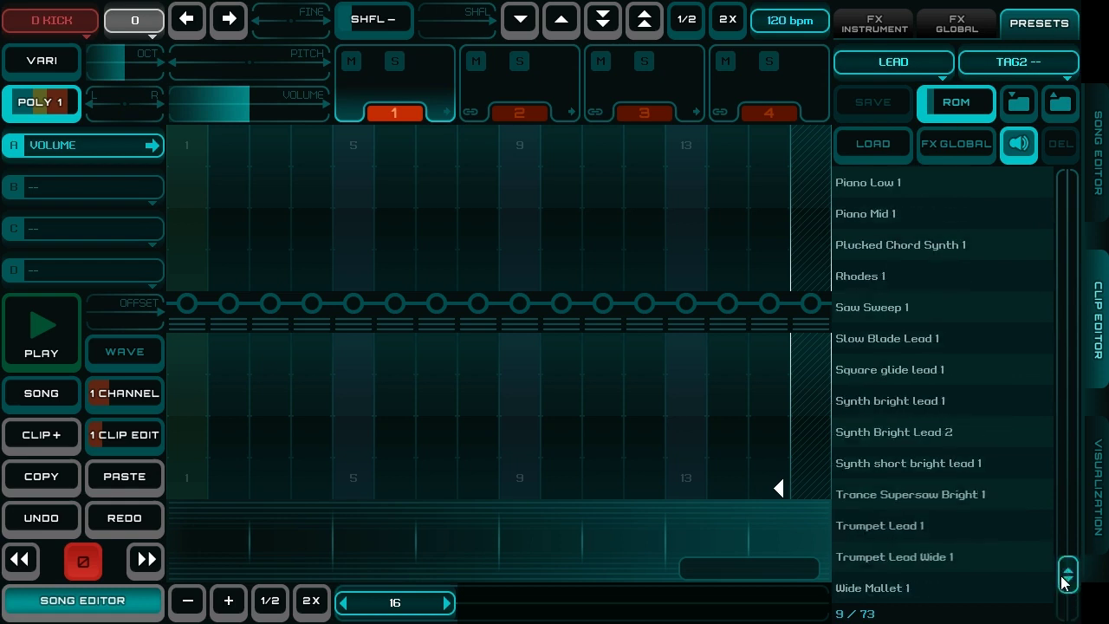
left_click(883, 531)
left_click(903, 552)
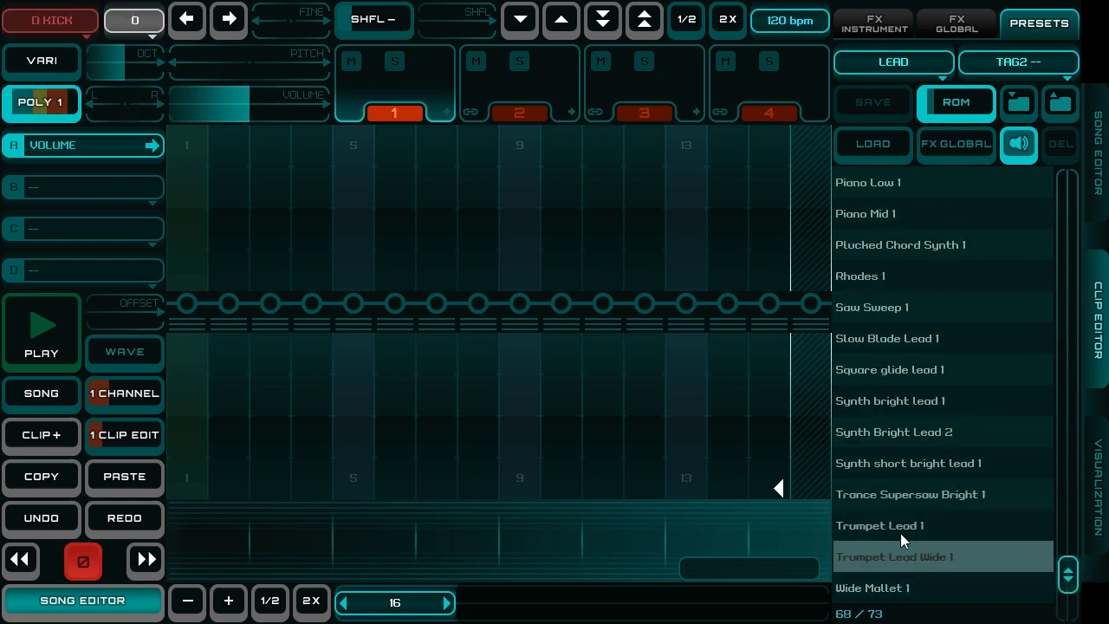
left_click(903, 491)
left_click(904, 463)
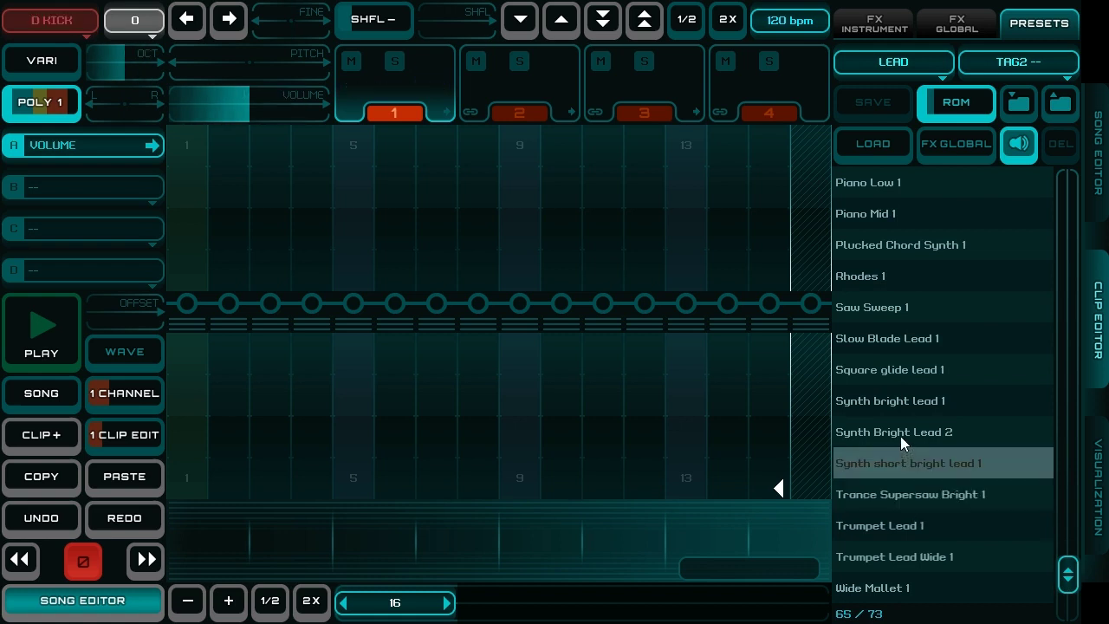
left_click(901, 439)
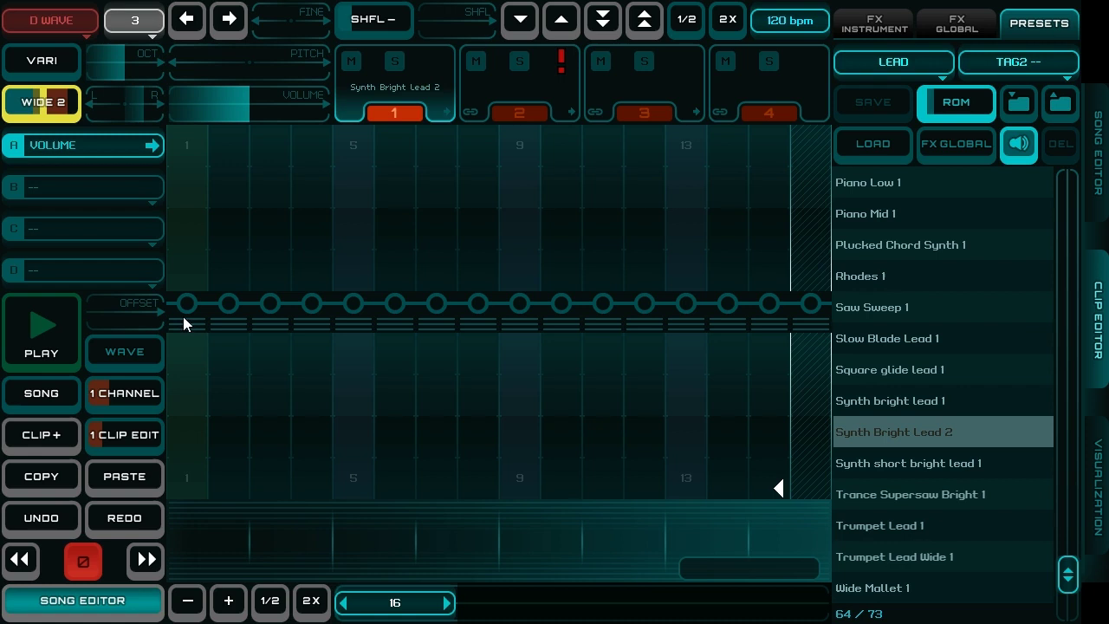
Place the first lead note on step 1 and set it to the upper G
left_click(189, 382)
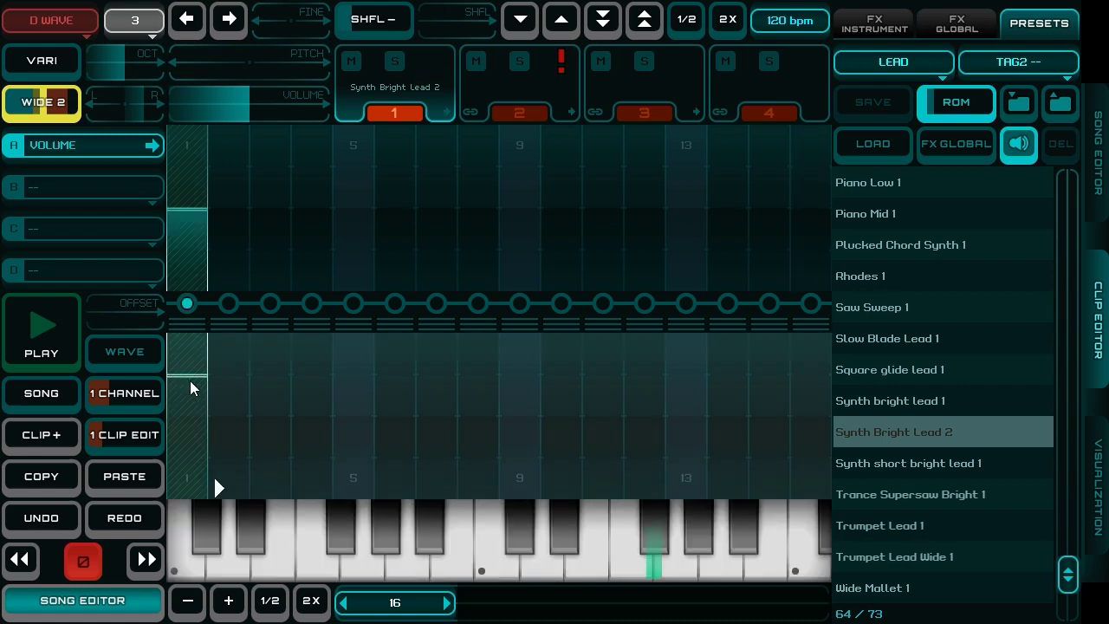
scroll(193, 368, "up", 3)
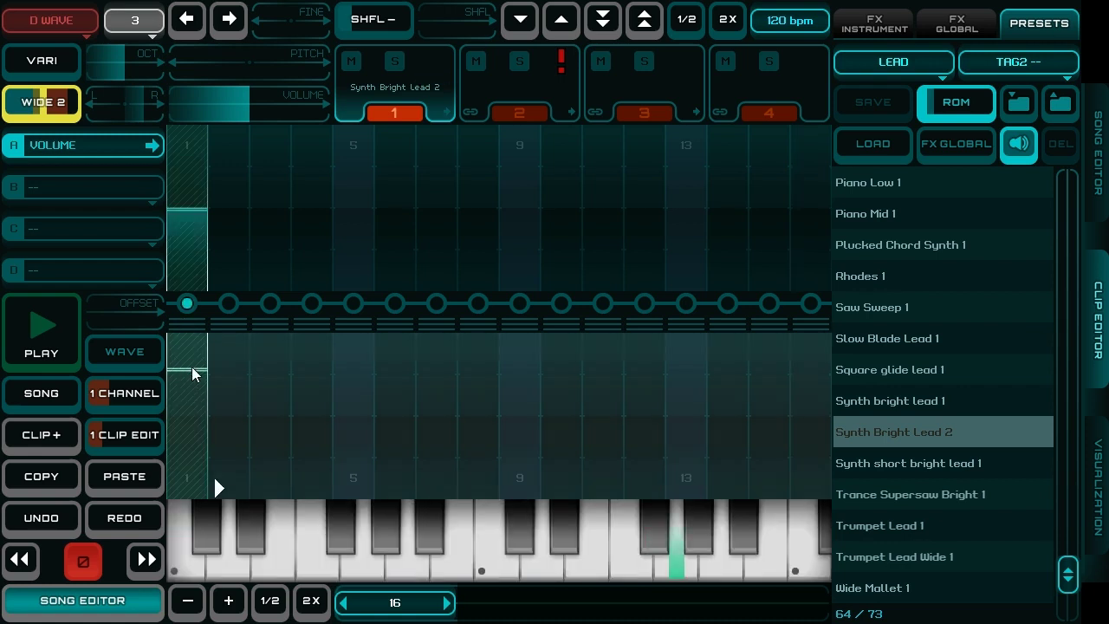
left_click_drag(193, 374, 199, 376)
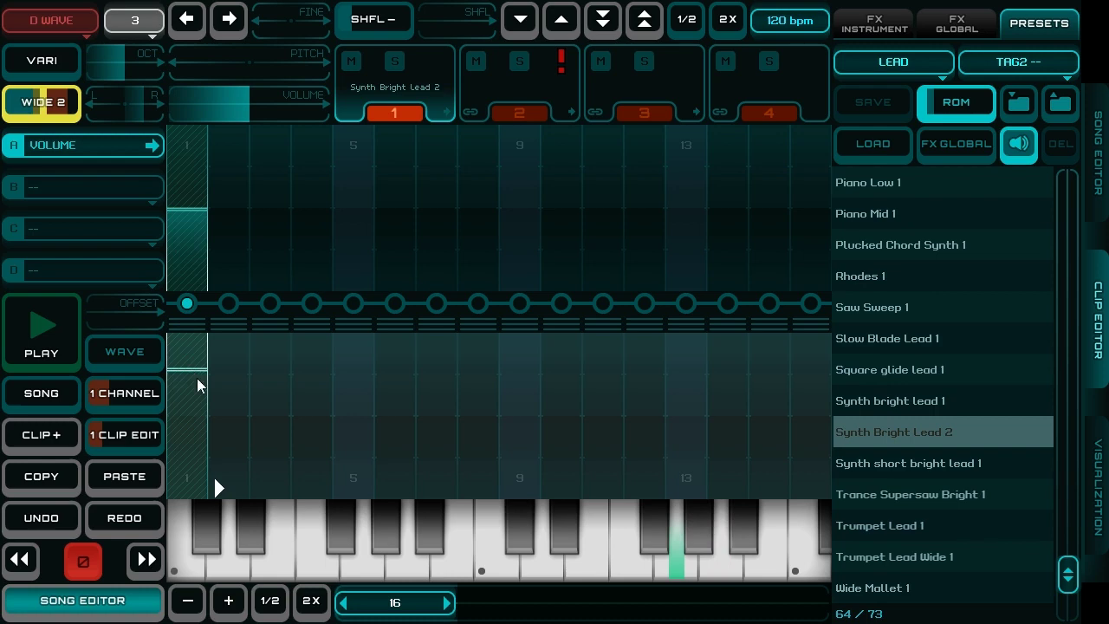
left_click(352, 377)
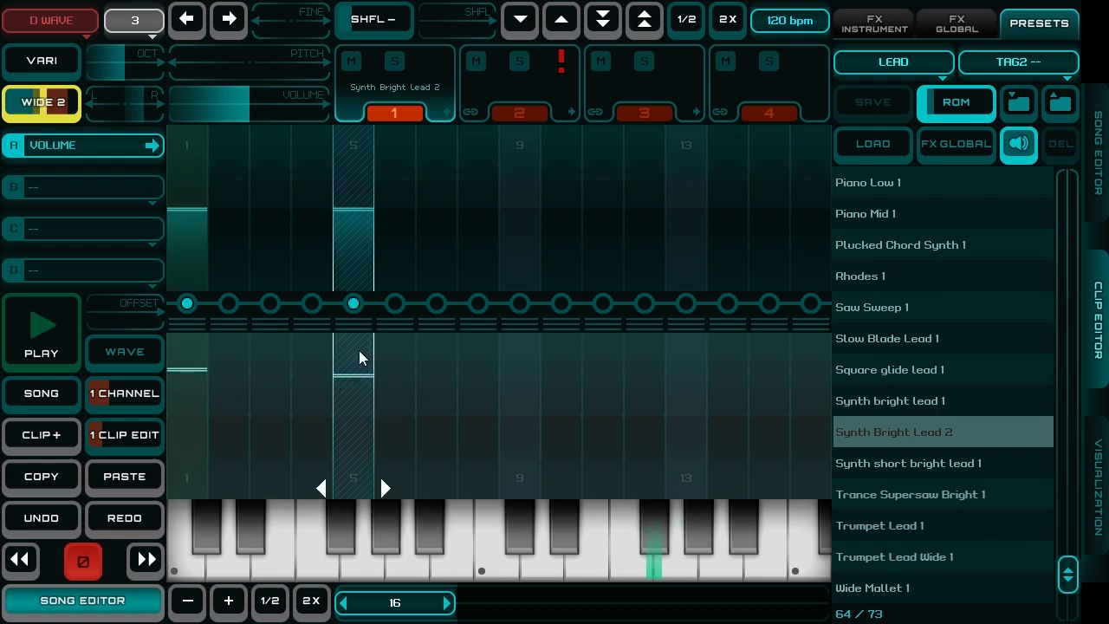
left_click(360, 312)
left_click(401, 382)
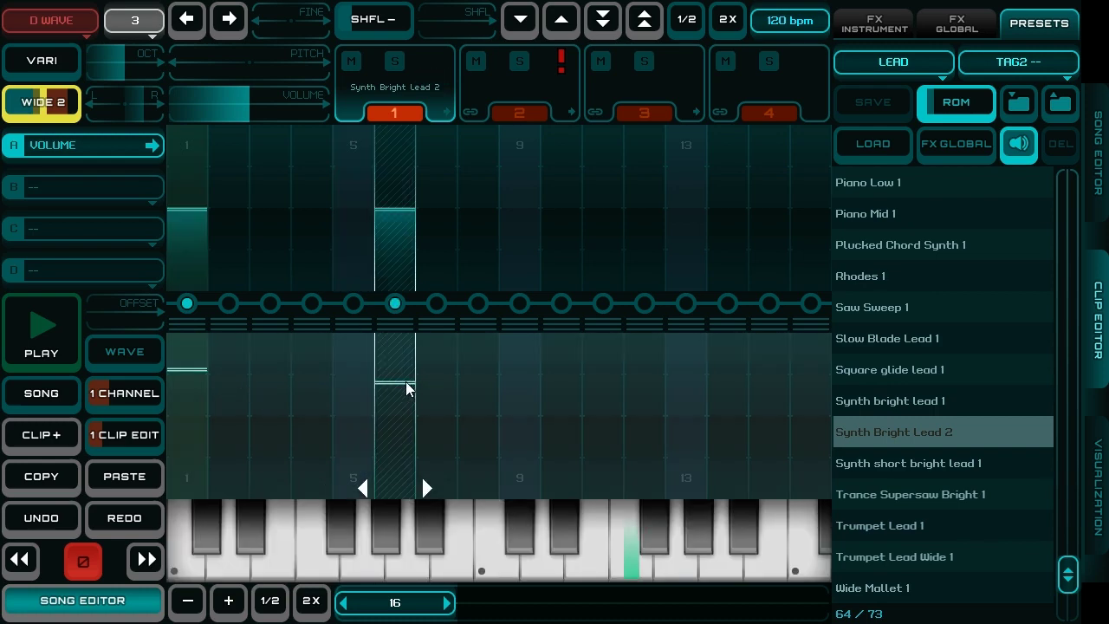
key("space")
key("space")
left_click(398, 309)
Place lead notes F, D# and C on steps 7, 8 and 9, play them back, and add the lower G on step 15
left_click(446, 384)
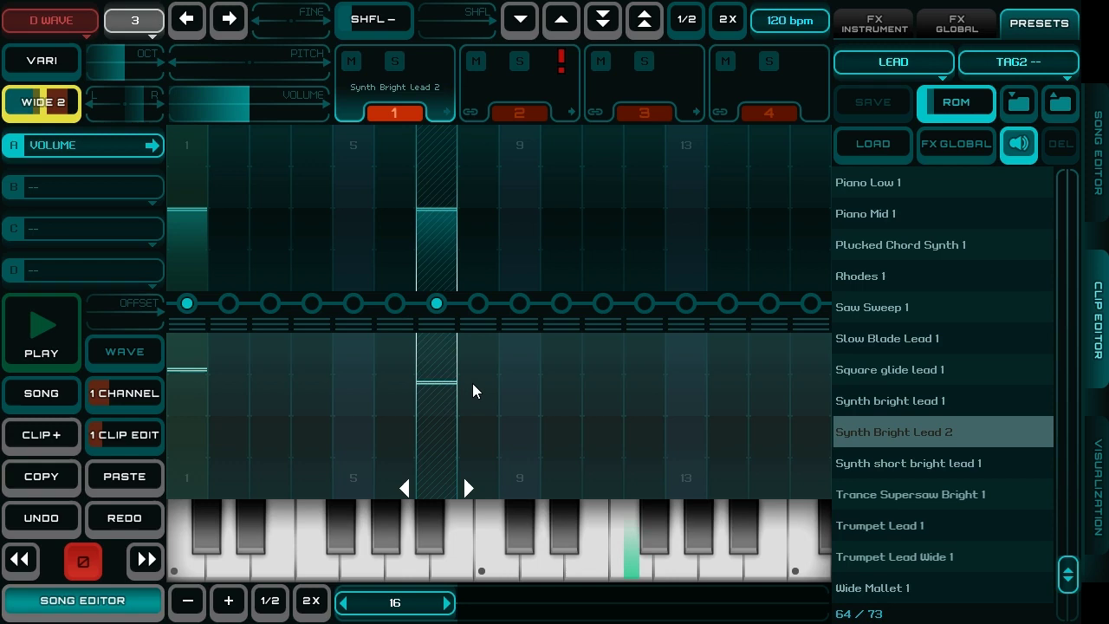
left_click(487, 400)
left_click(526, 416)
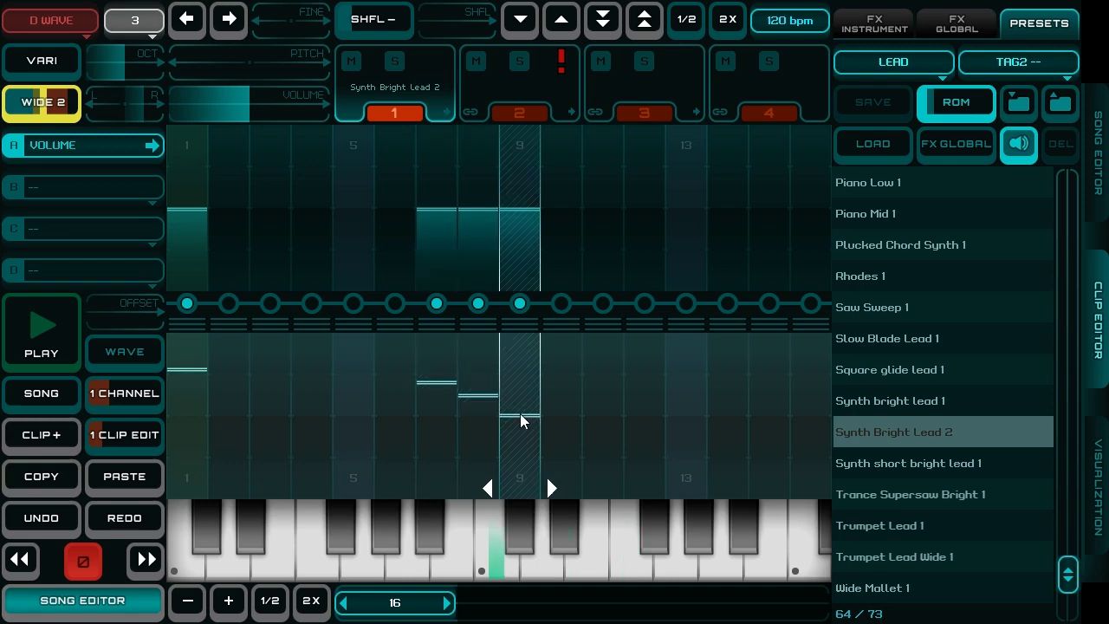
key("space")
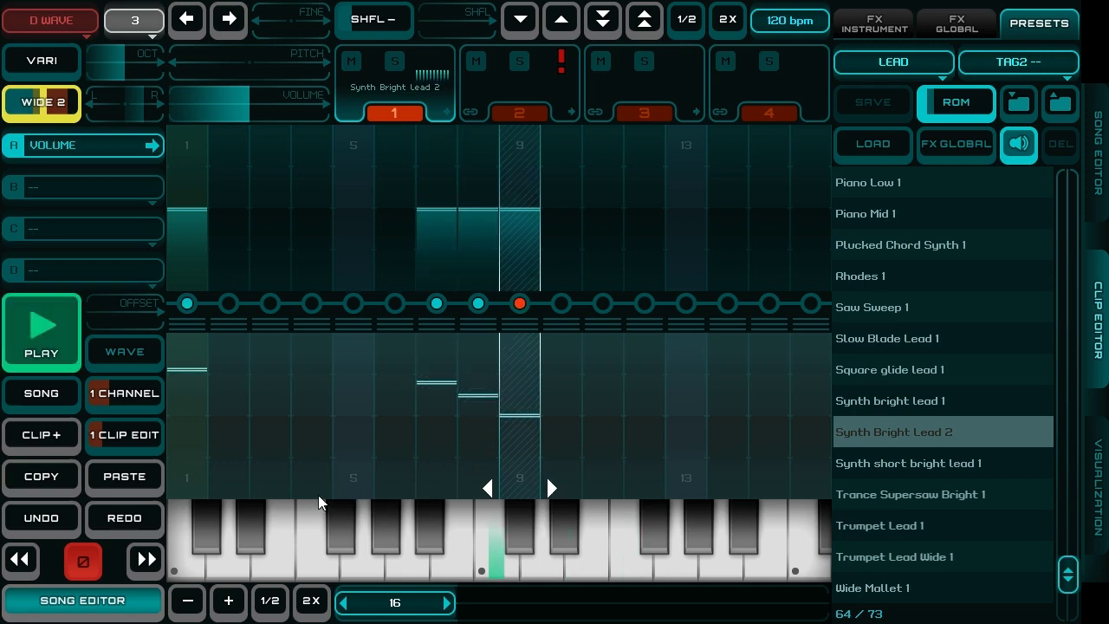
key("space")
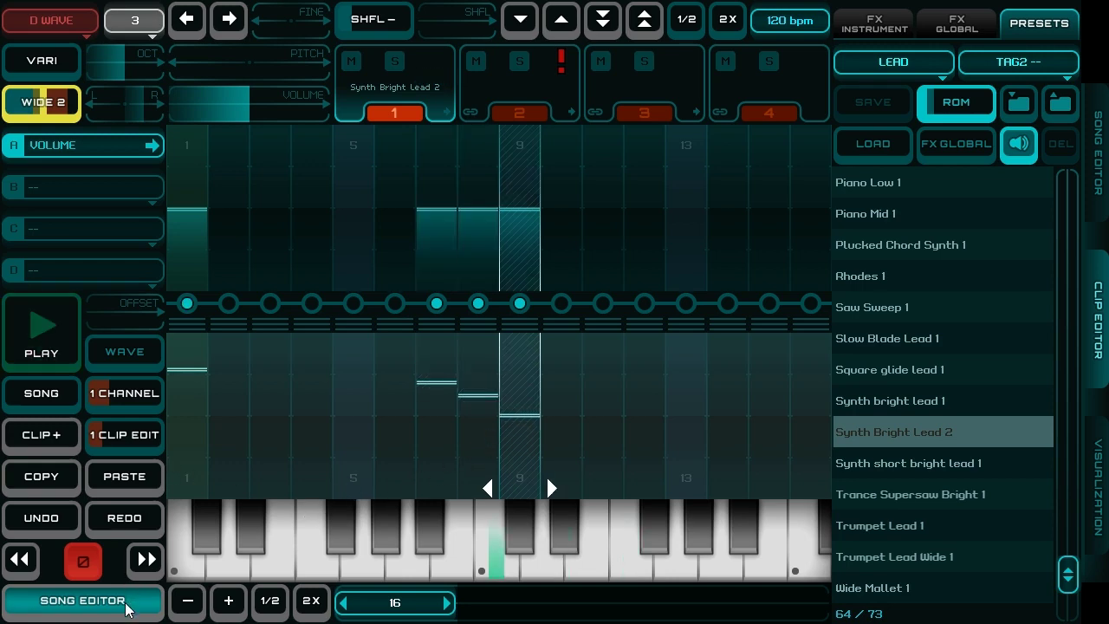
left_click(772, 449)
Double the clip to 32 steps and place the lower F on step 17, the lower A on step 29 and D# on step 31
left_click(322, 607)
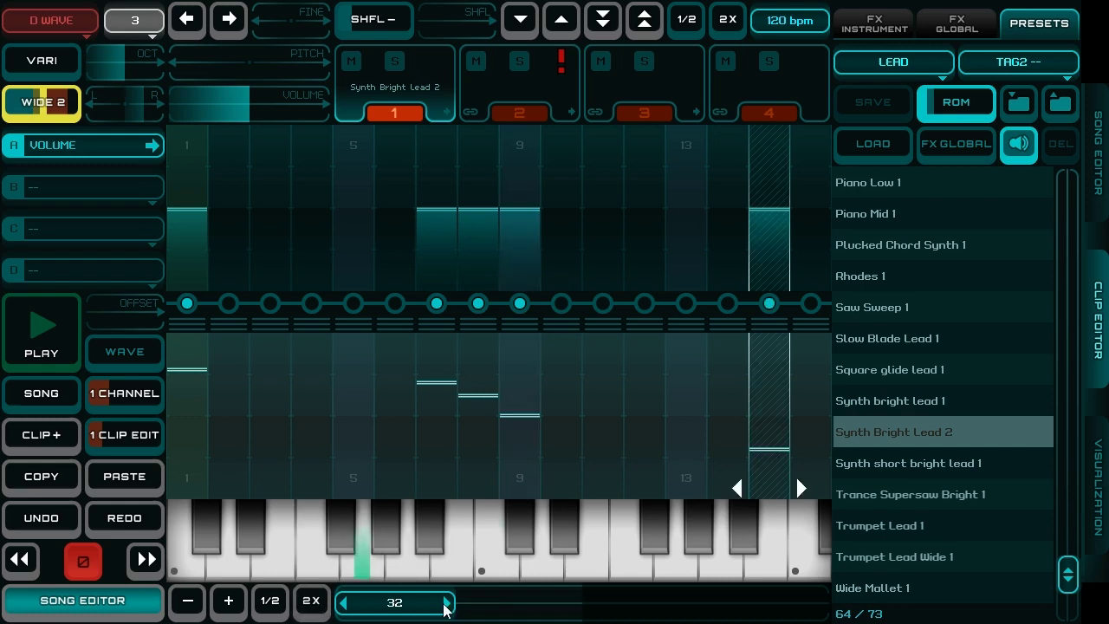
left_click(445, 601)
left_click(186, 450)
left_click(186, 461)
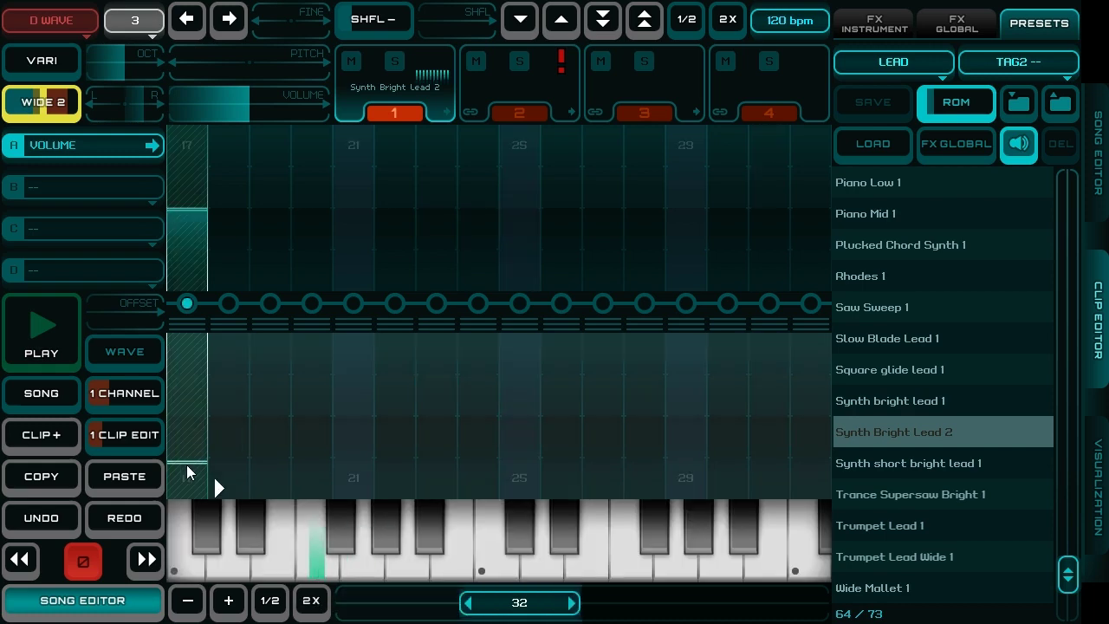
left_click(682, 439)
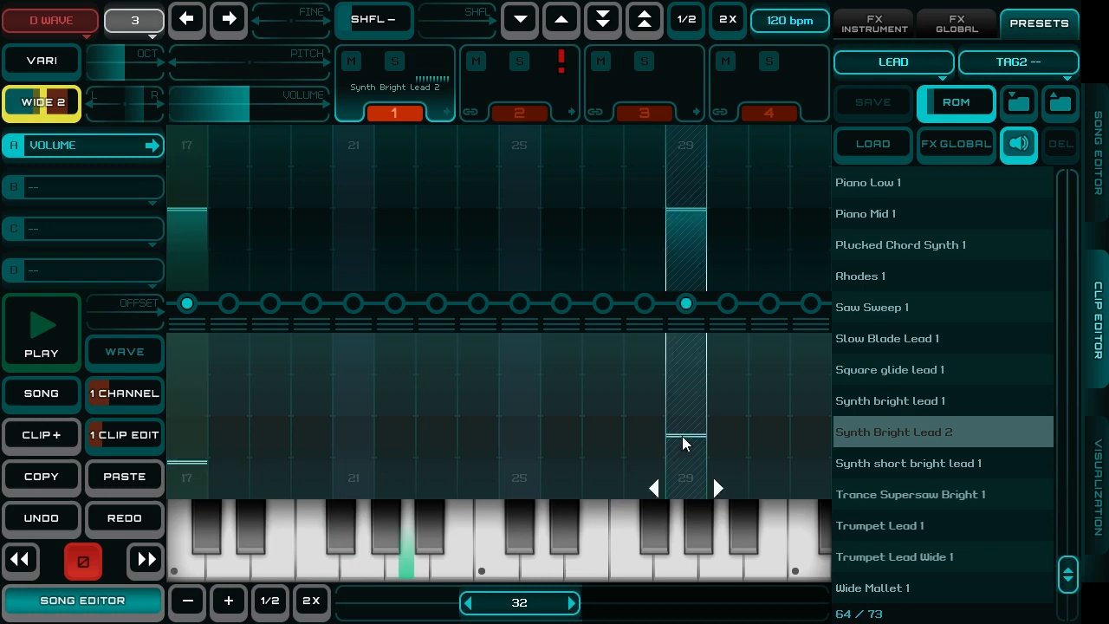
left_click(762, 397)
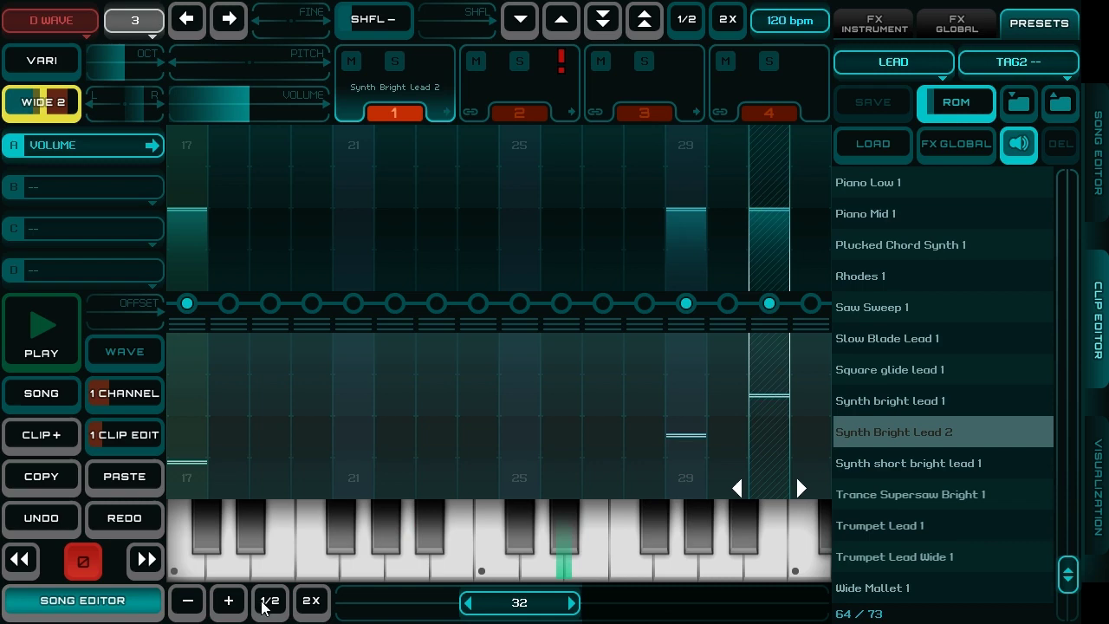
Double the clip to 64 steps and place C on step 33, upper G on 39, F on 45 and D# on 47
left_click(302, 608)
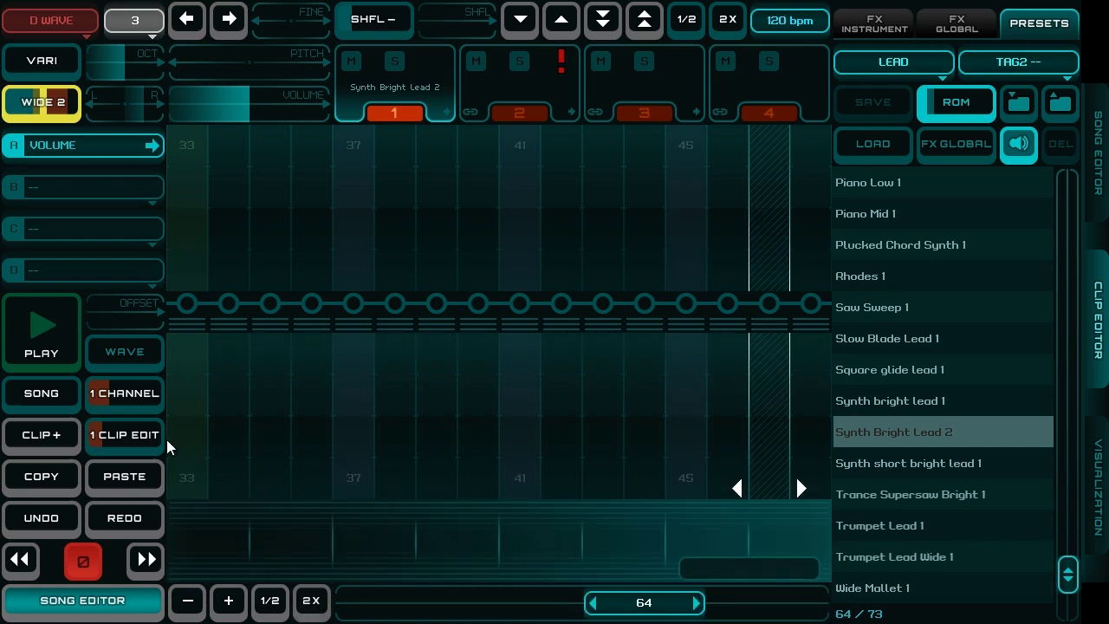
left_click(188, 410)
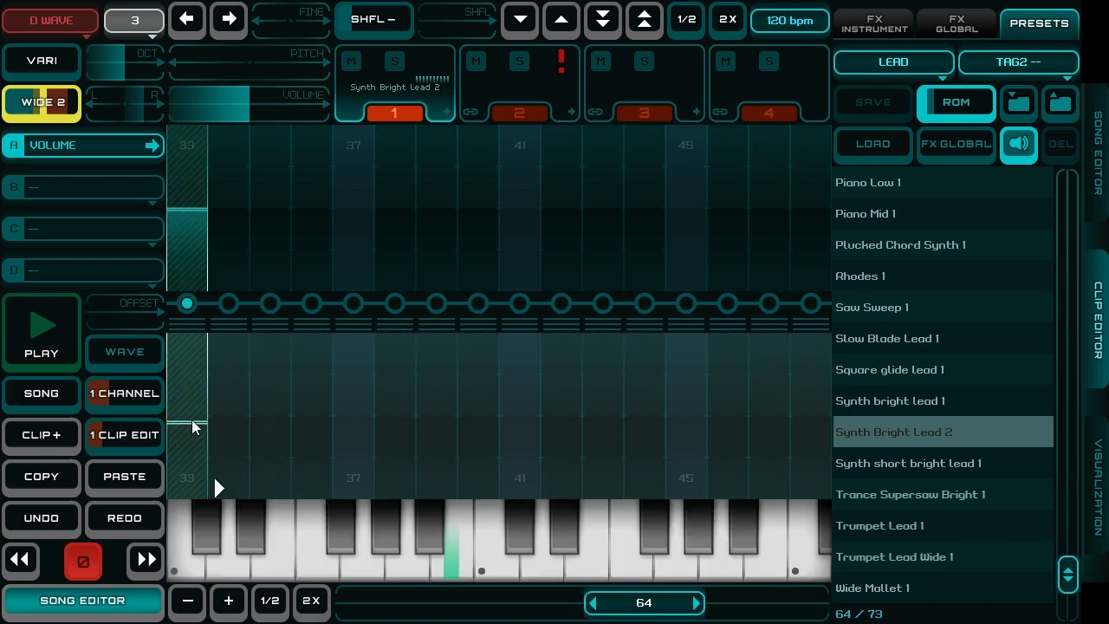
left_click(194, 417)
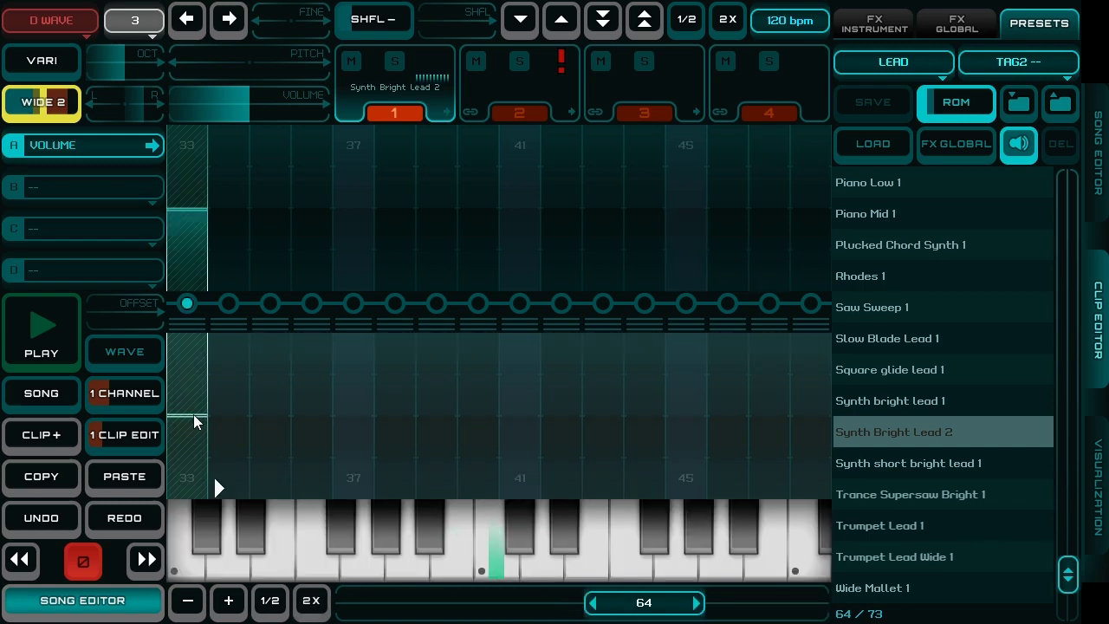
left_click(438, 376)
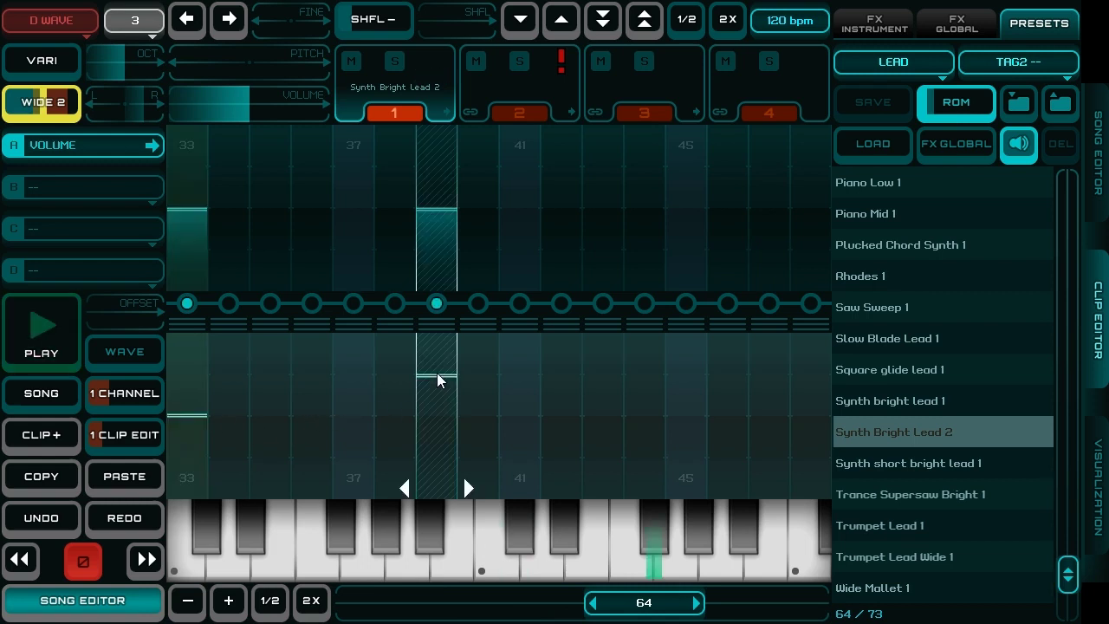
left_click(438, 368)
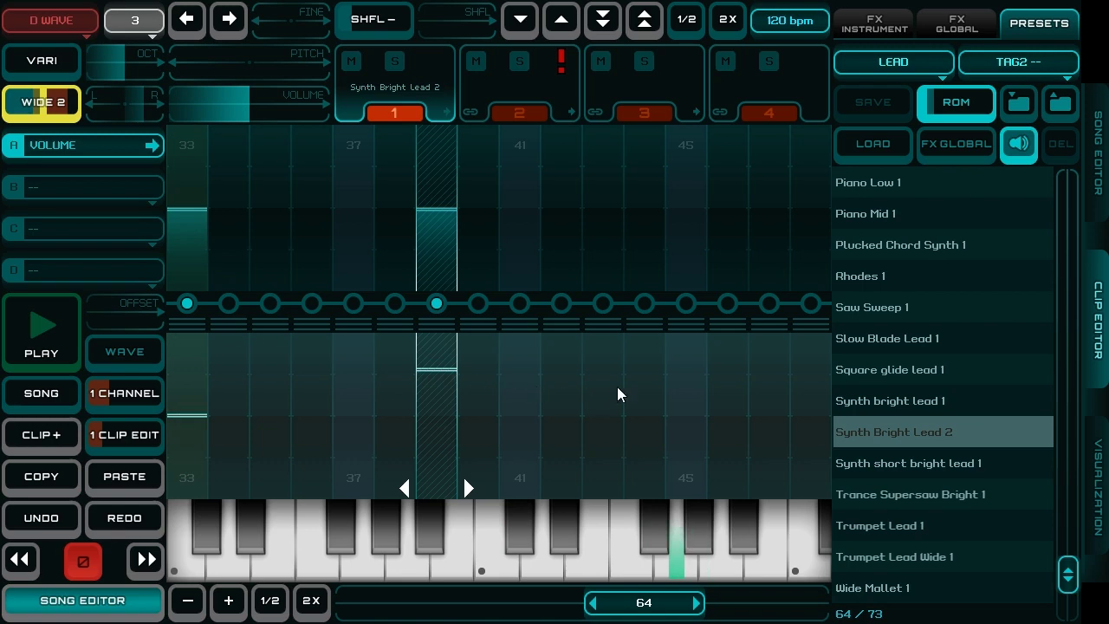
left_click(681, 382)
left_click(764, 391)
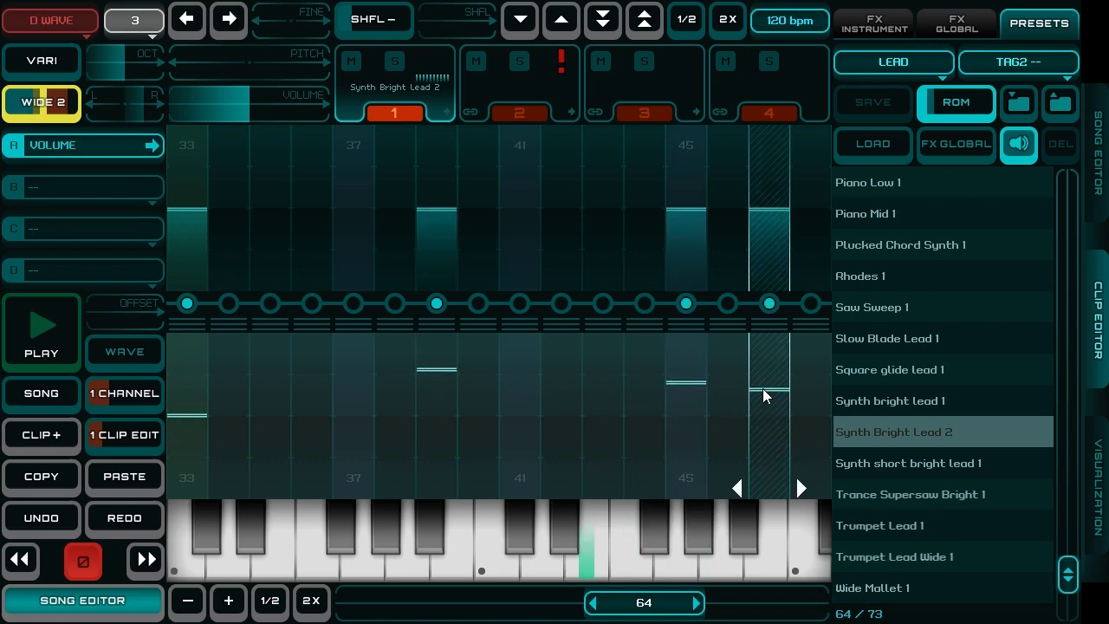
left_click(758, 397)
Place lead notes in the clip's last section: the upper F on step 49 and the lower A on step 61
left_click(739, 602)
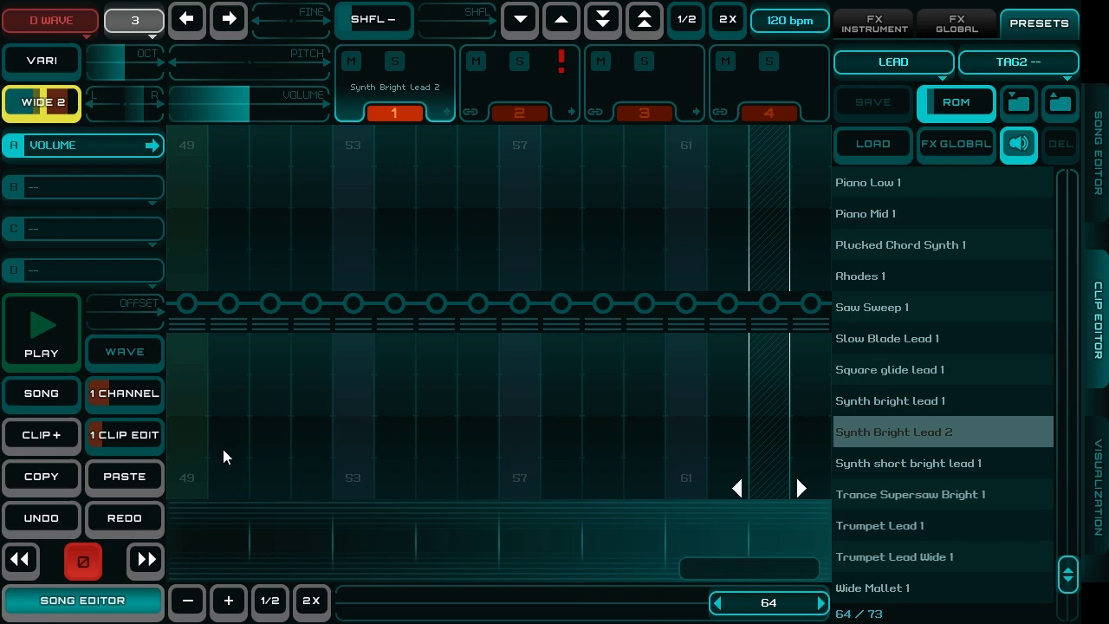
left_click(187, 383)
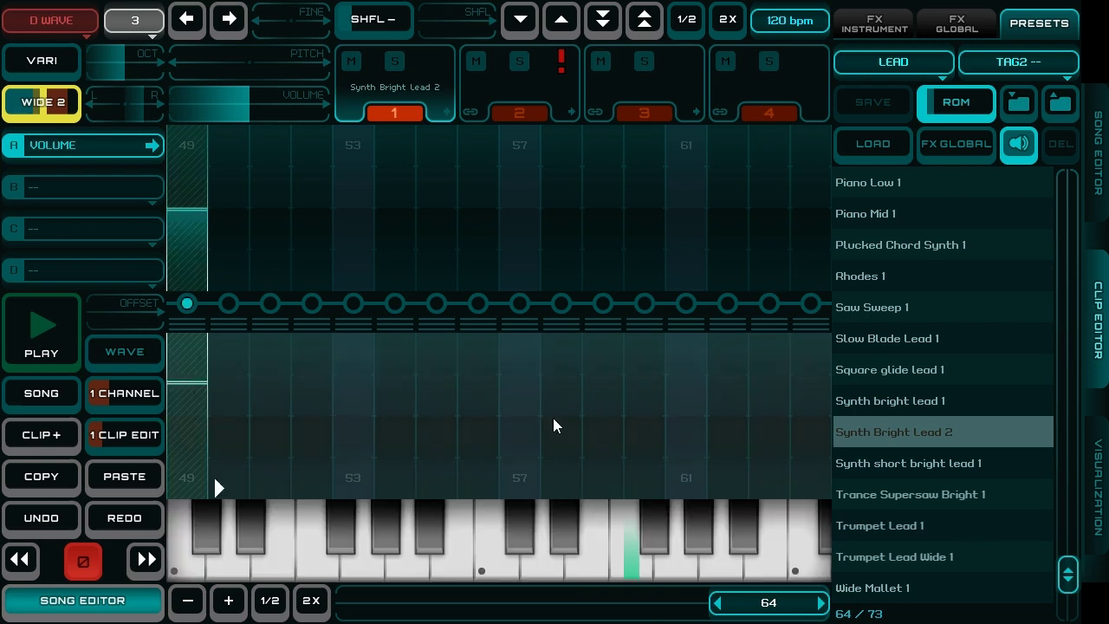
left_click(696, 429)
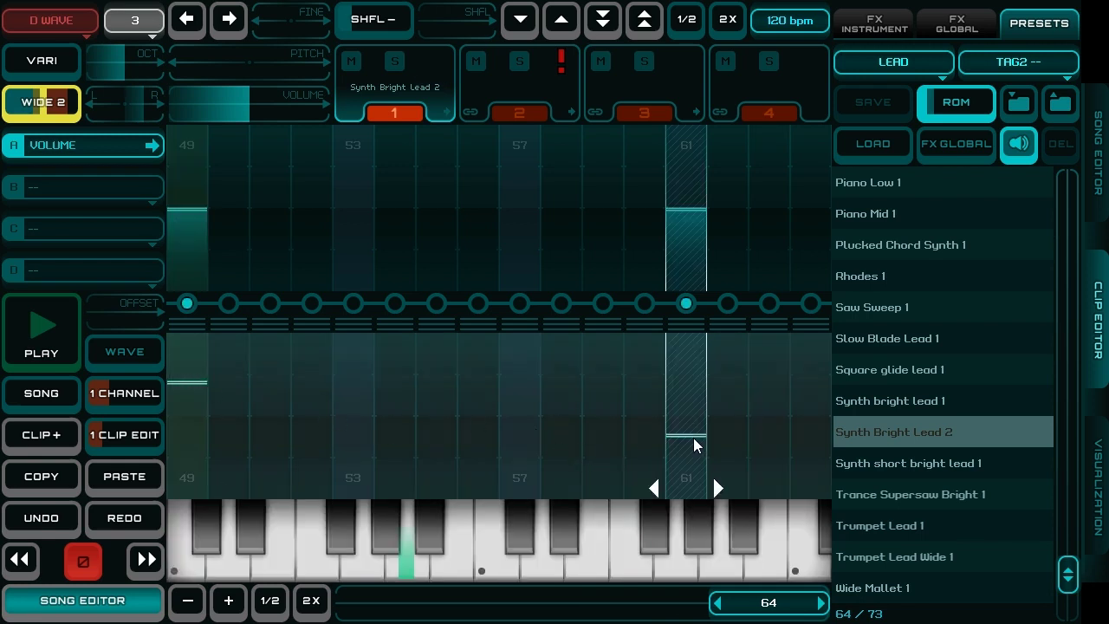
left_click(684, 230)
Add red clip 0 to the song arrangement in the first column of row 4 and play the song
left_click(147, 599)
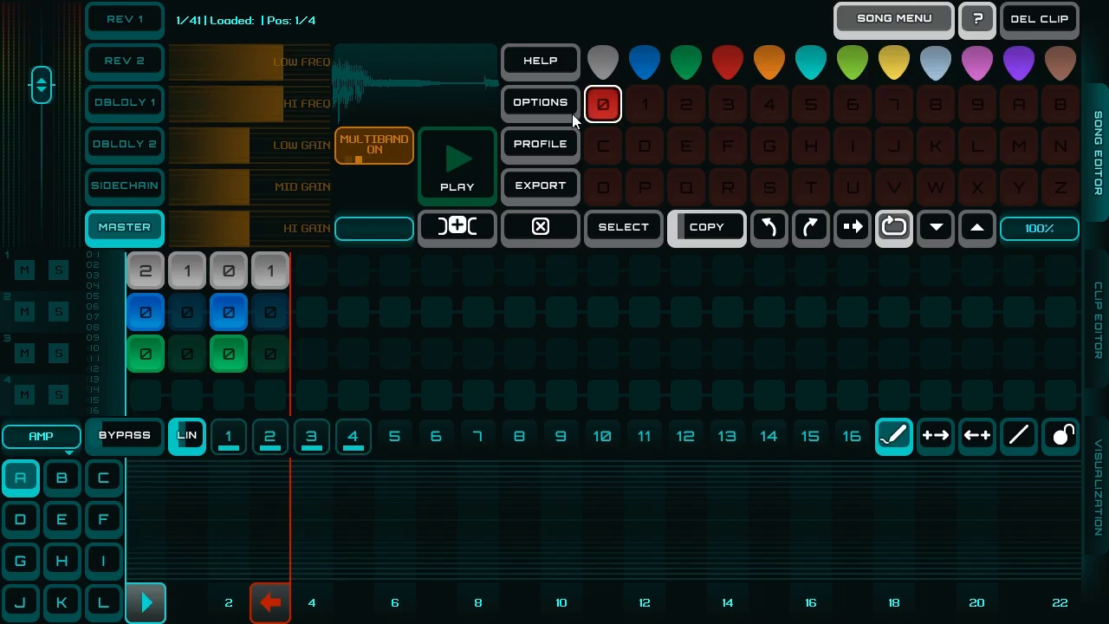
left_click_drag(602, 104, 145, 391)
key("space")
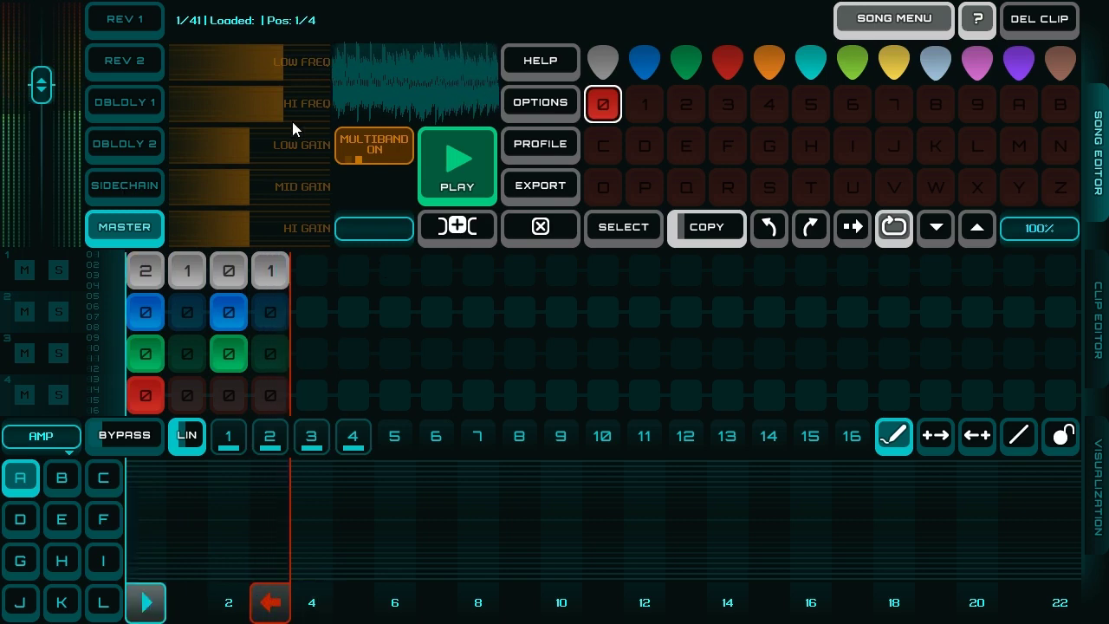
In the master equalizer, reduce Low Freq and Mid Gain, raise Low Gain, and set Hi Gain to about 1.15
left_click_drag(268, 67, 254, 71)
left_click_drag(252, 144, 264, 146)
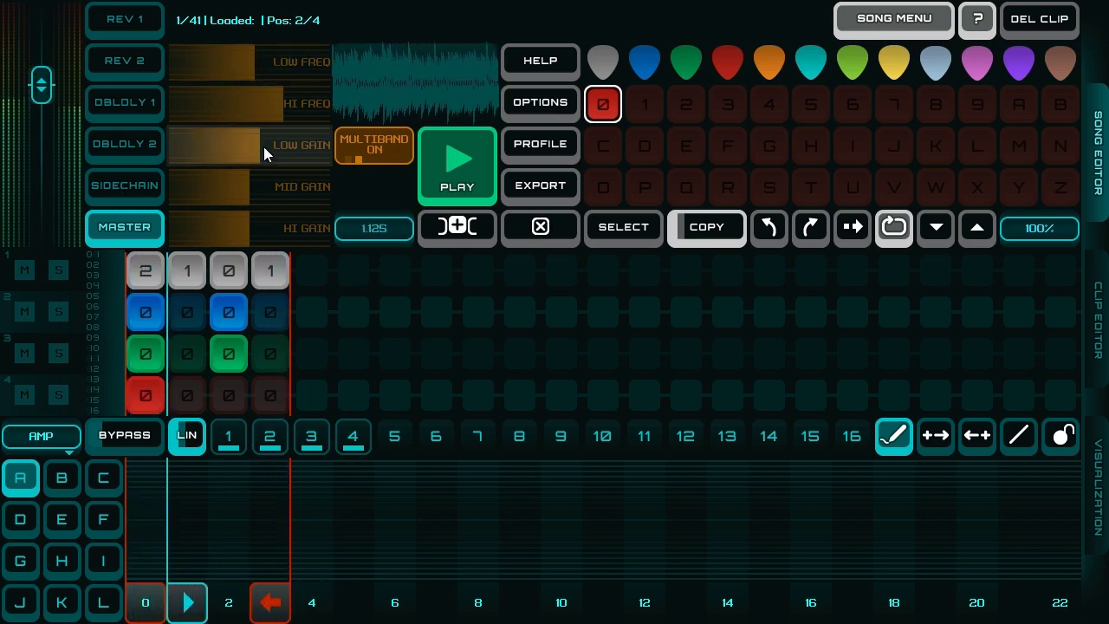
left_click(238, 187)
left_click_drag(243, 216, 265, 230)
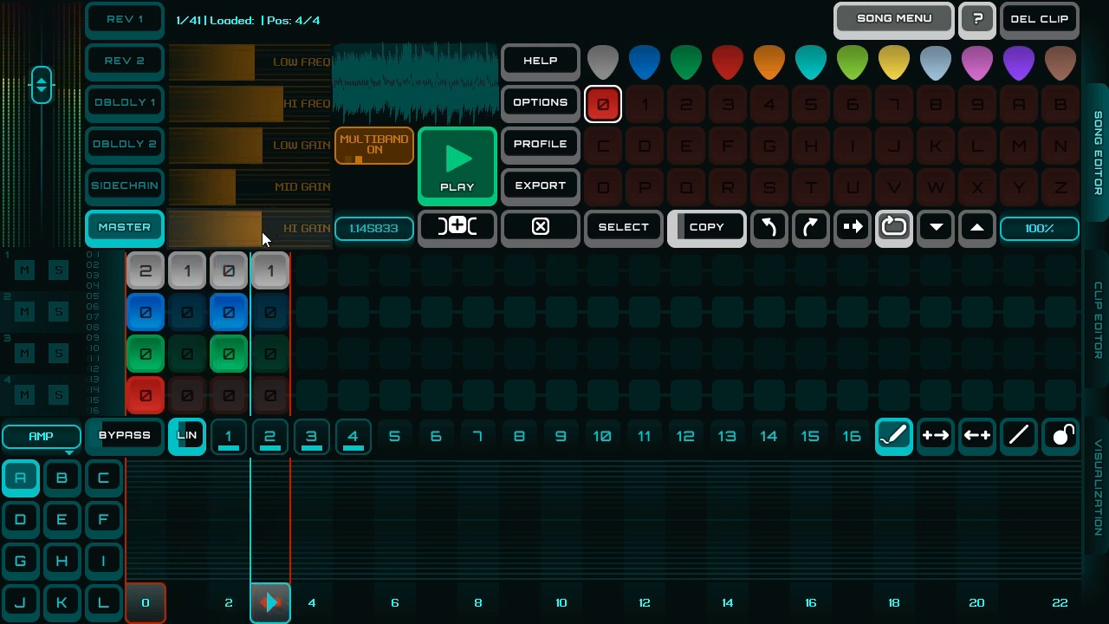
In the sidechain settings, set To Reverb 1 to about 30.7 and To Reverb 2 to about 33.3
left_click(138, 178)
left_click_drag(262, 148, 222, 187)
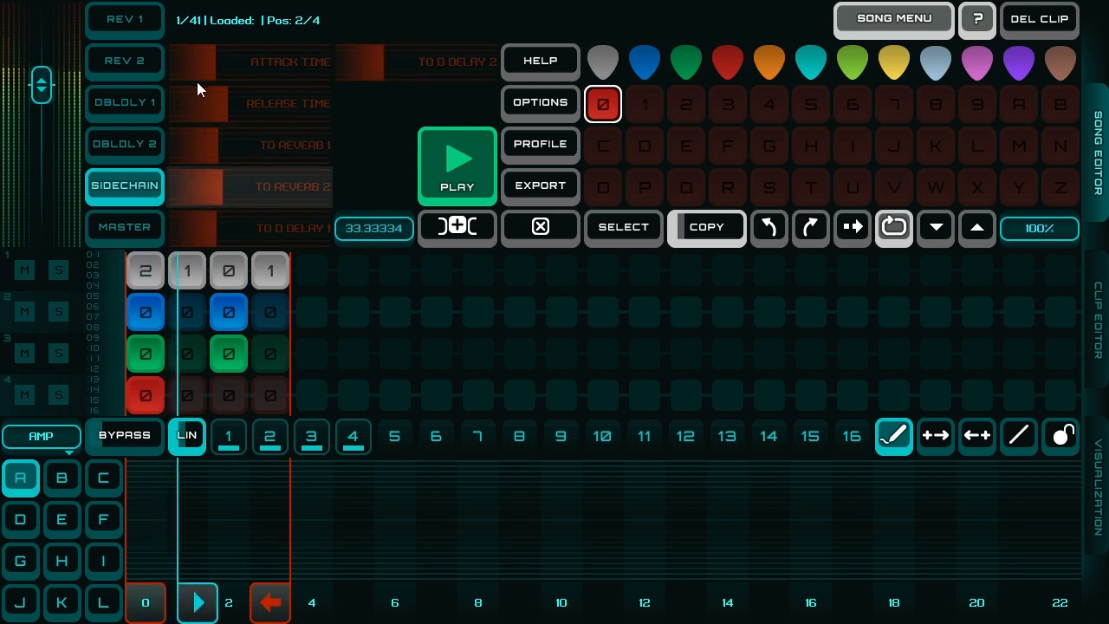
left_click(207, 156)
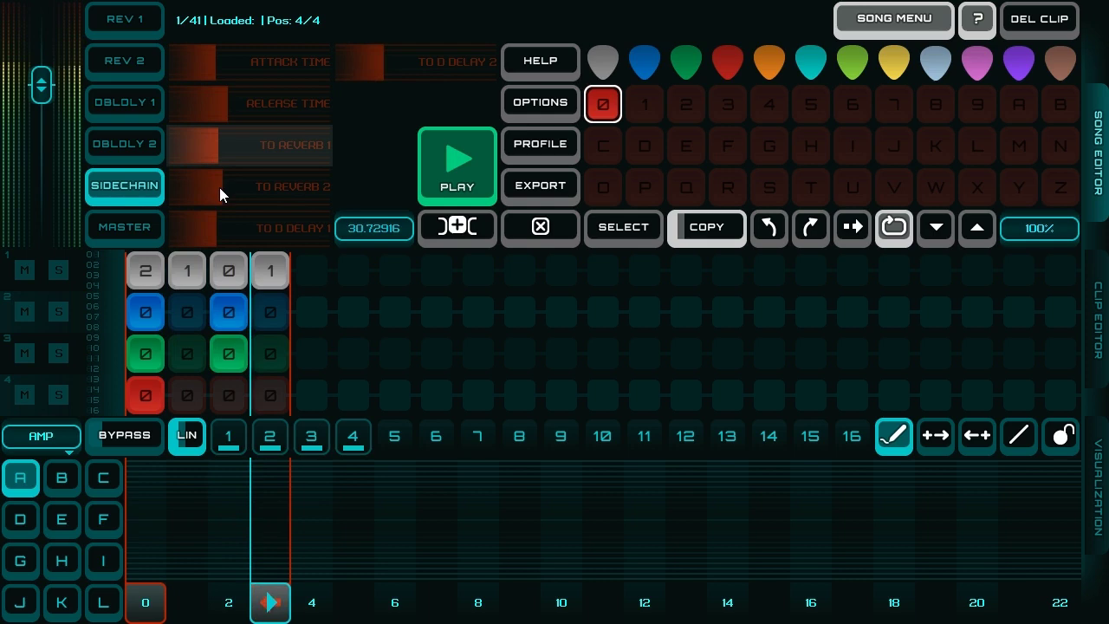
Review the master and first reverb settings, and switch the second reverb's multiplier to X2
left_click(134, 223)
left_click(123, 25)
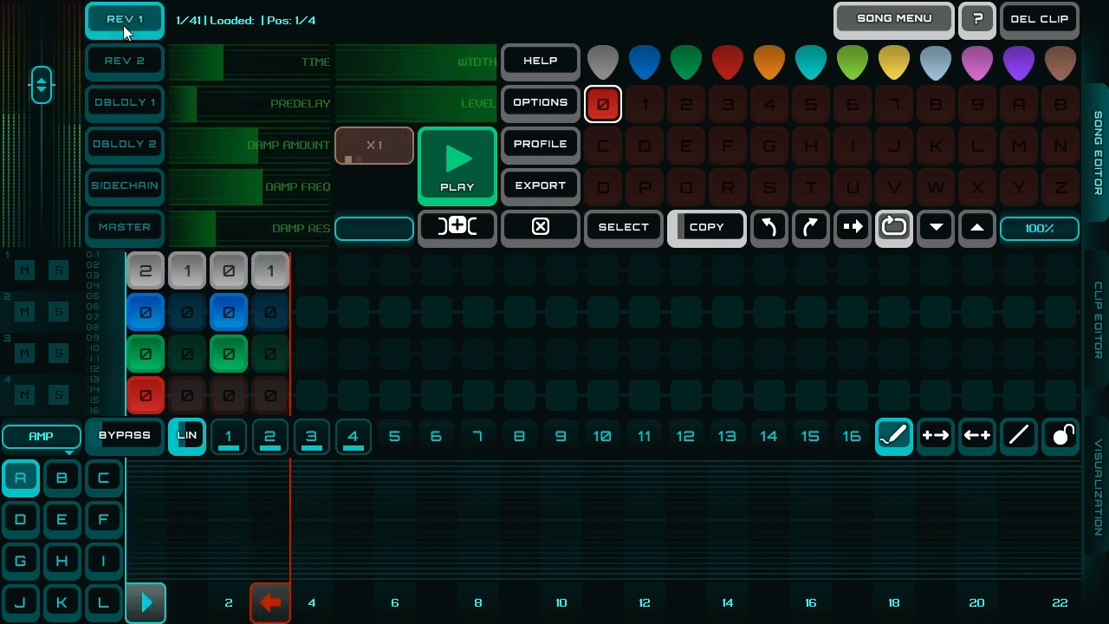
left_click(130, 59)
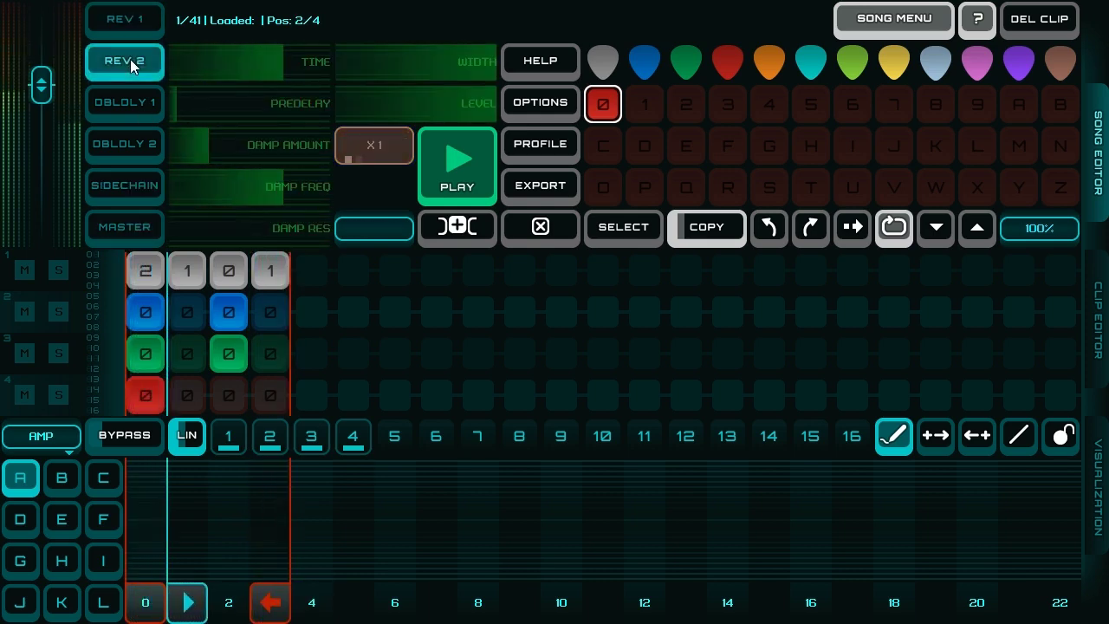
left_click(376, 145)
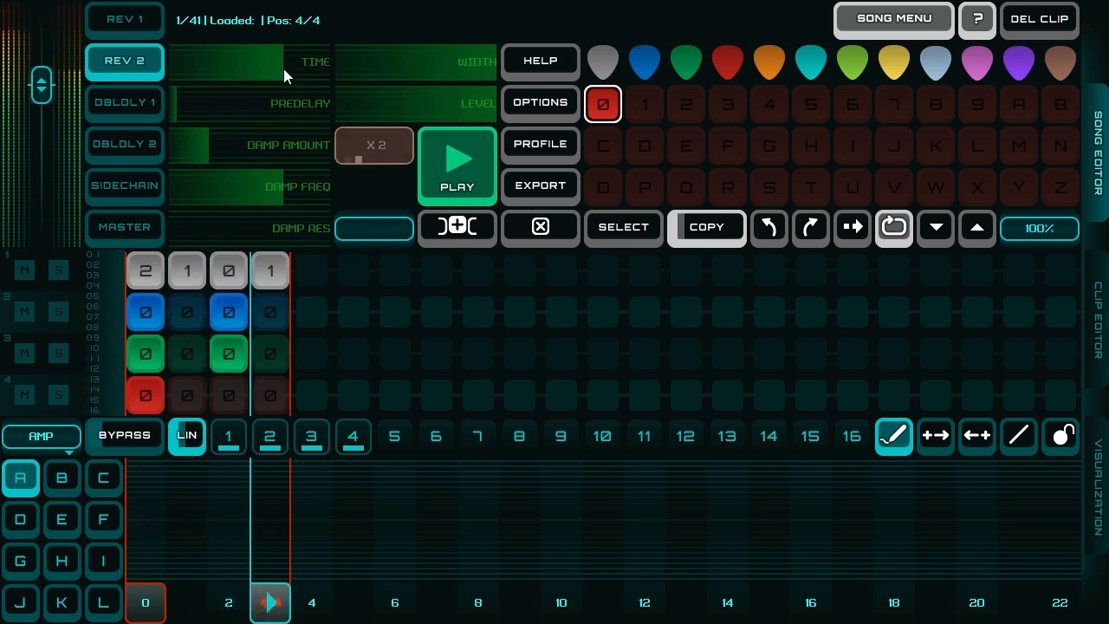